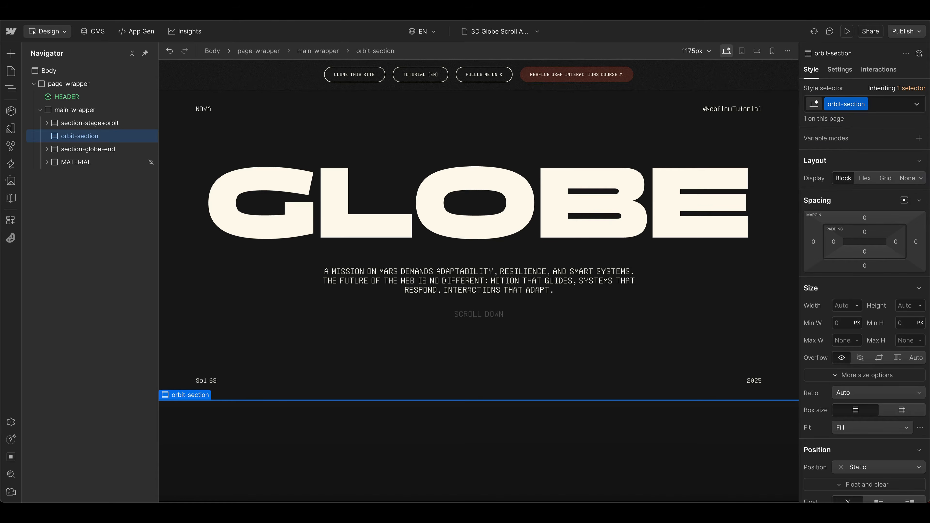
Step: Set the height of orbit-section to 400 VH
click(907, 303)
text(400vh)
key(Return)
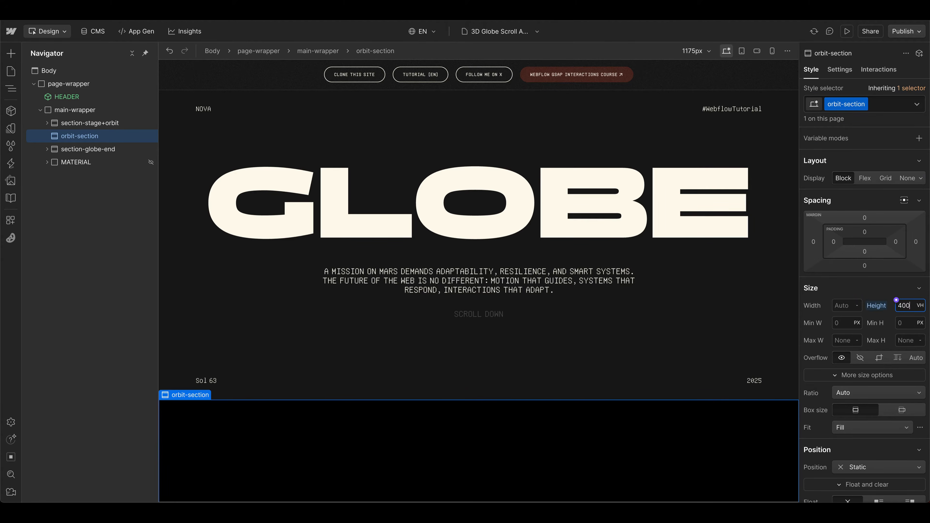
scroll(776, 351, down, 5)
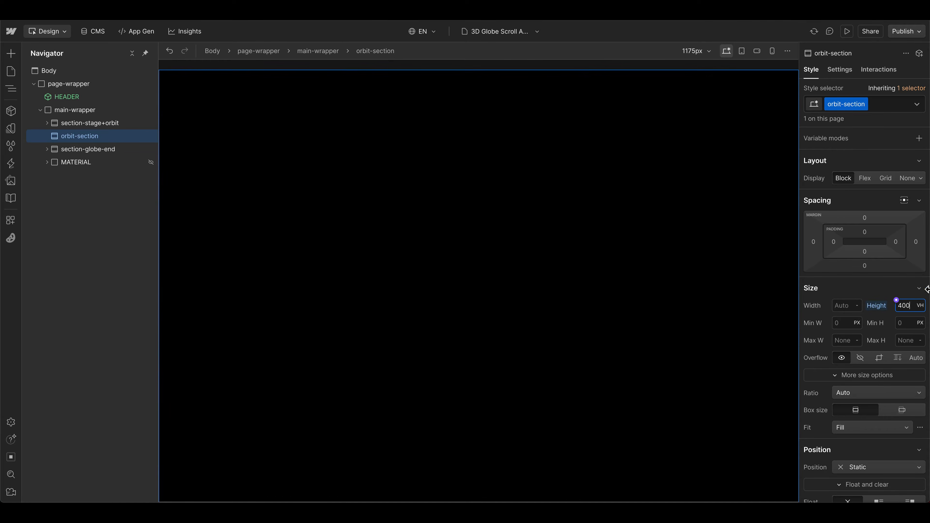
scroll(730, 306, down, 2)
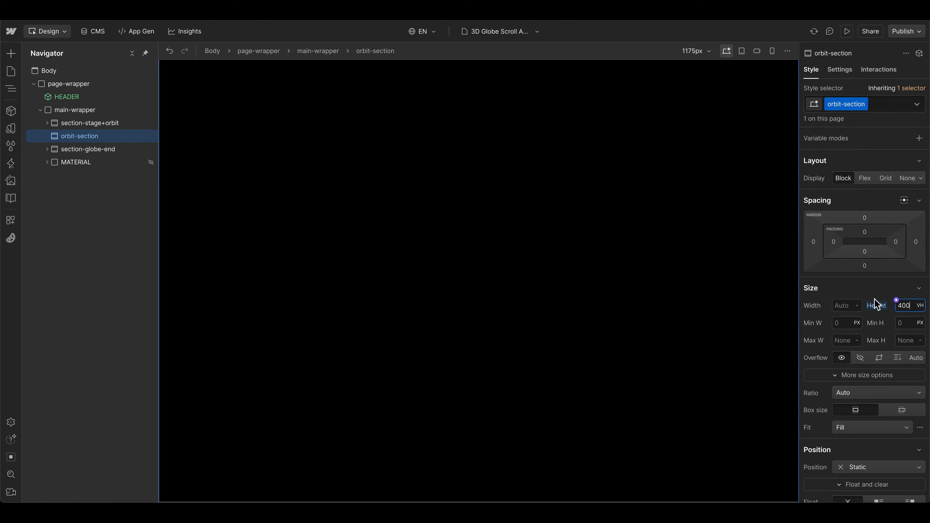
Step: Set the background color of orbit-section to the background-dark-1 variable
scroll(858, 330, down, 10)
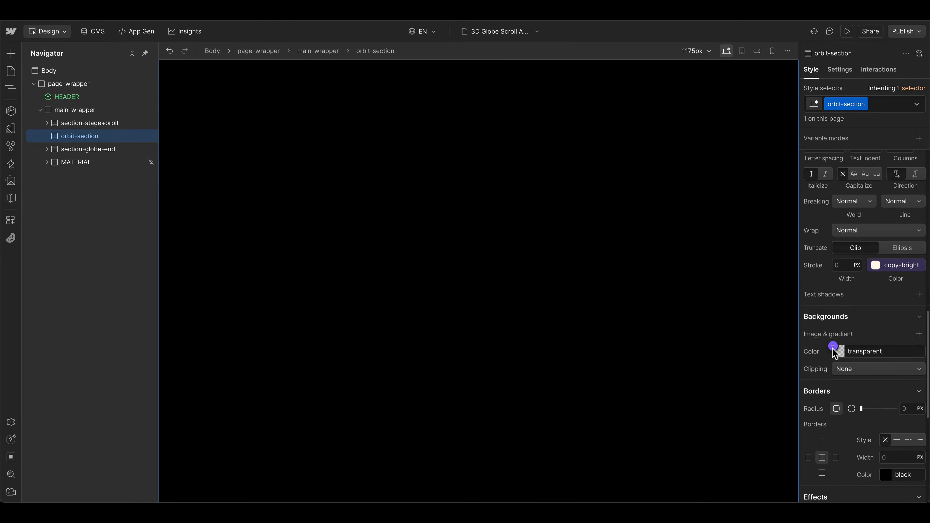
click(834, 346)
click(846, 267)
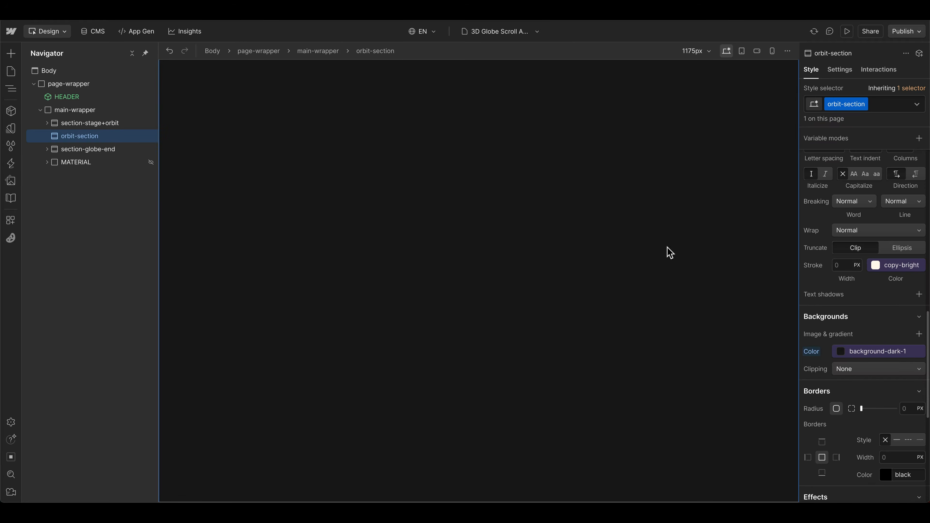
Step: Add a Div Block inside orbit-section and give it the new class orbit-sticky-wrapper
key(ctrl+k)
text(div)
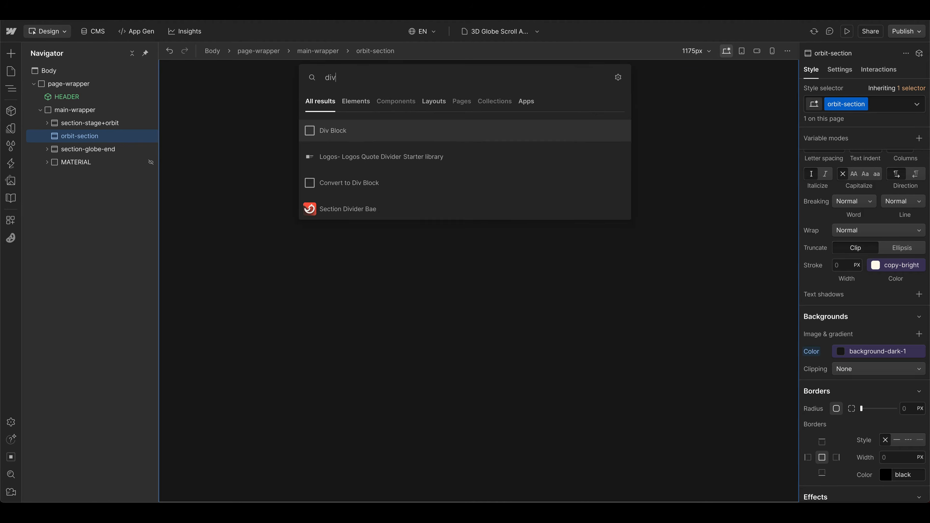
key(Return)
key(ctrl+Return)
text(orb)
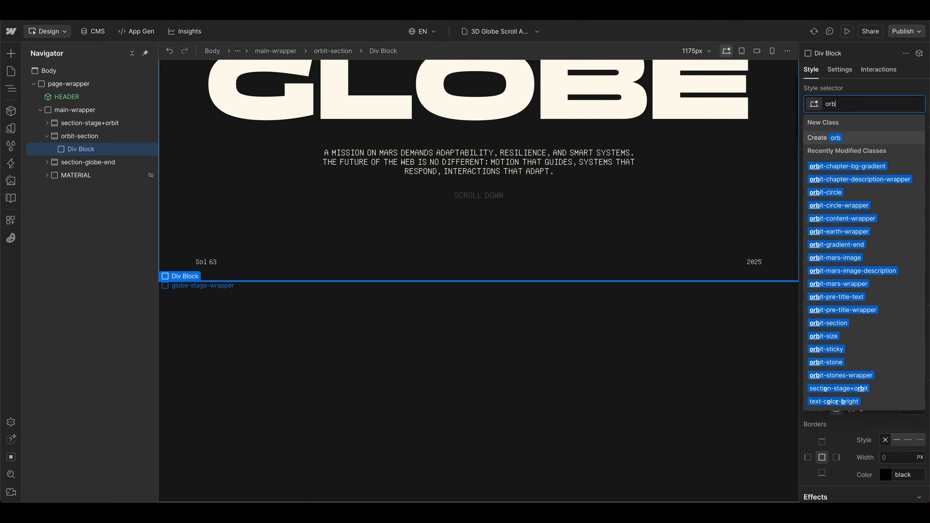
text(it-sticky-wrappe)
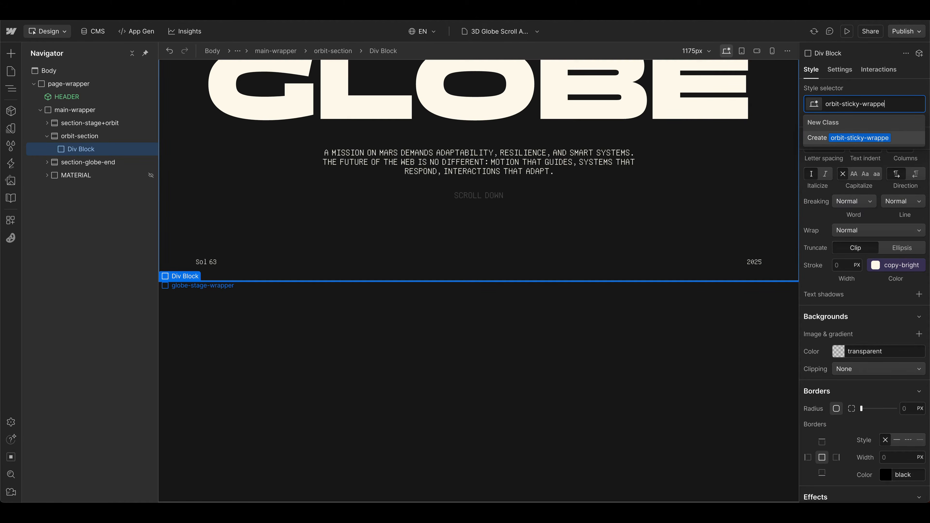
text(r)
key(Return)
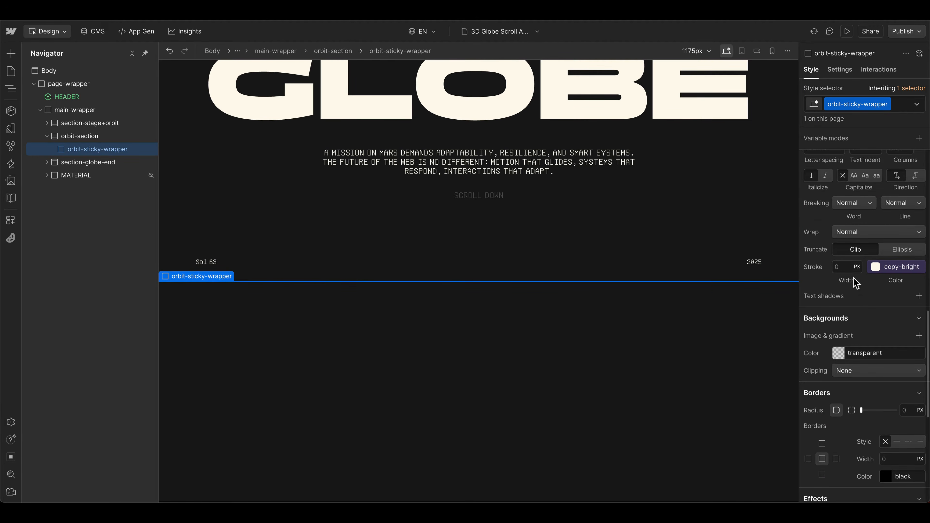
Step: Size orbit-sticky-wrapper to 100% width and 100 VH height
scroll(854, 278, up, 12)
click(834, 299)
text(100)
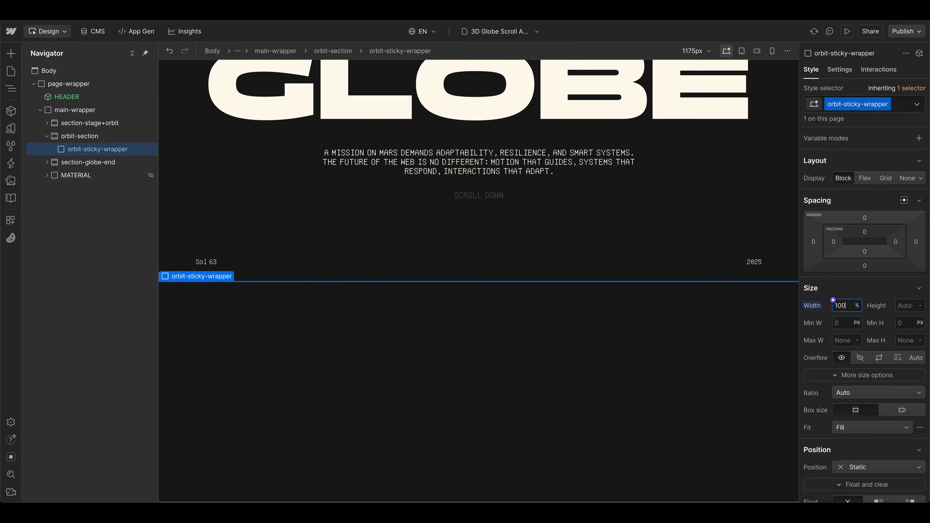
click(907, 305)
text(100vh)
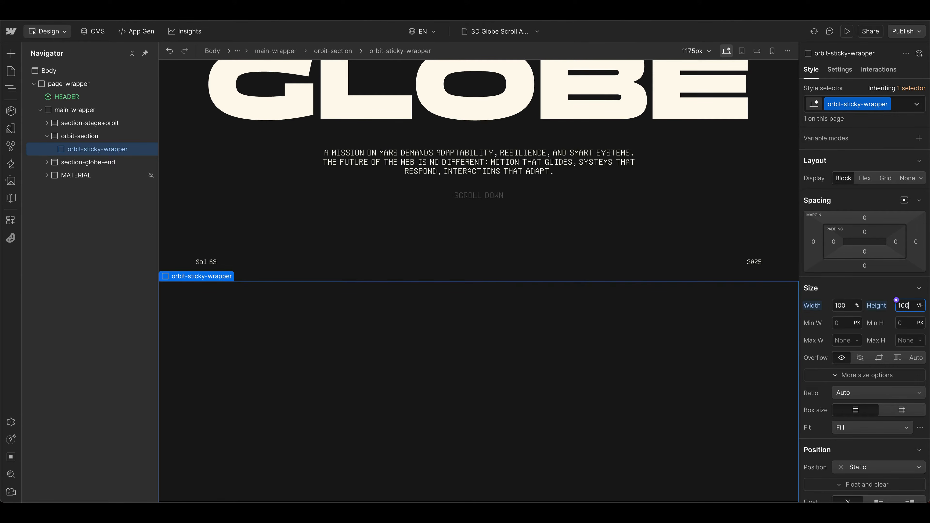
scroll(676, 273, down, 5)
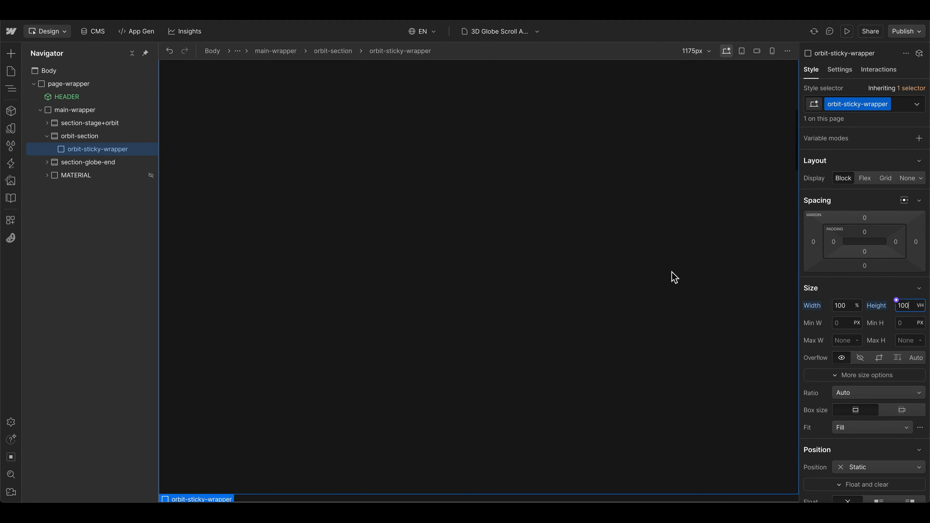
Step: Make orbit-sticky-wrapper a Flex container with centered content and set its position to Sticky with a top offset of 0
click(865, 179)
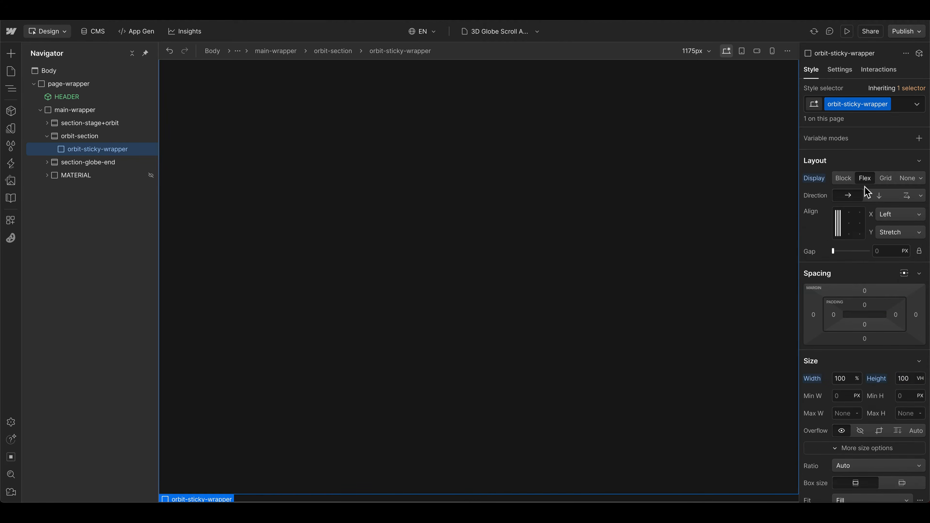
scroll(862, 403, down, 3)
click(862, 418)
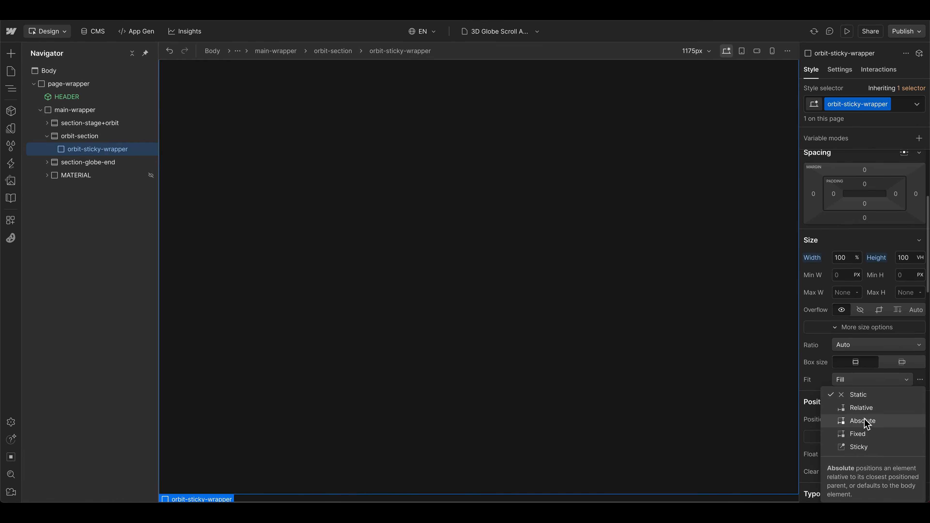
click(858, 446)
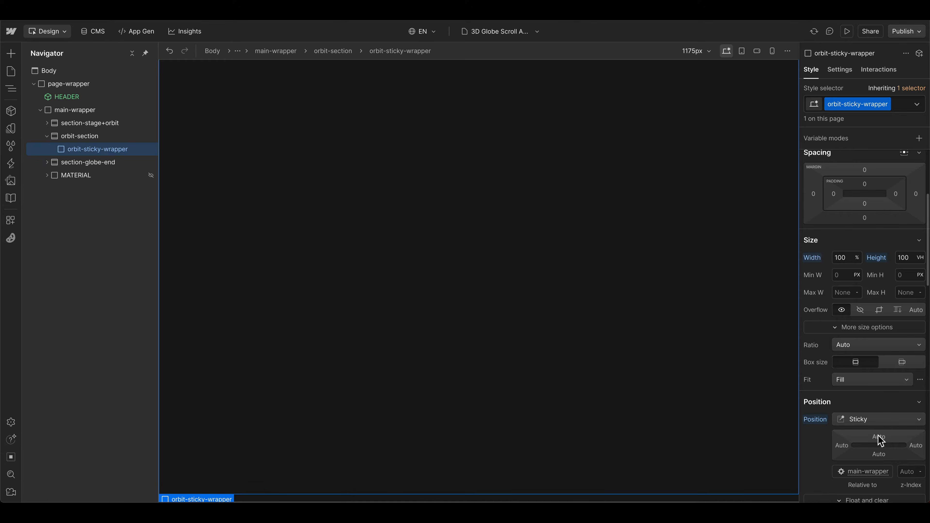
click(879, 439)
click(847, 473)
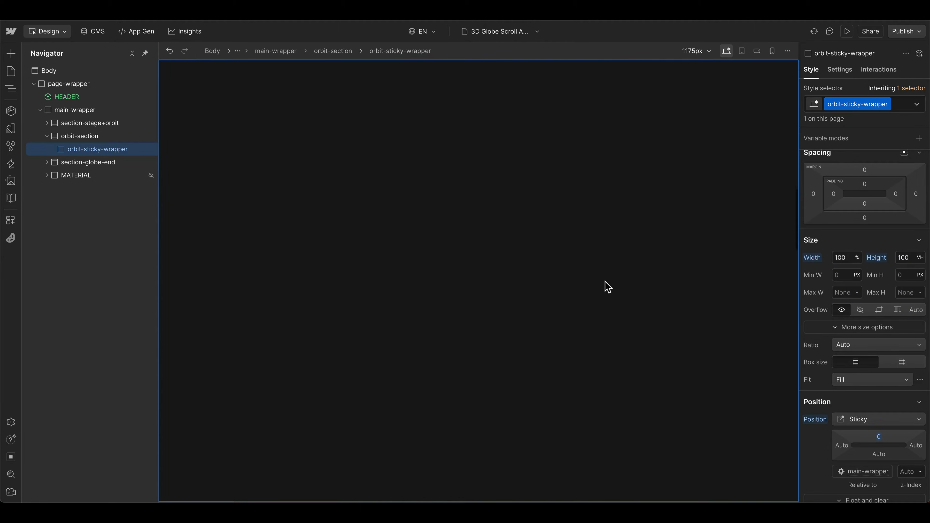
scroll(324, 204, down, 10)
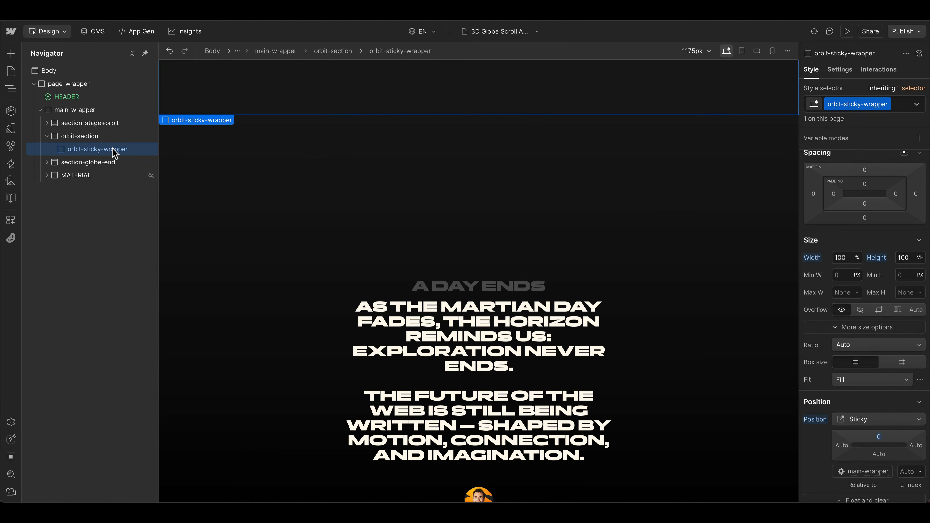
Step: Add a Div Block inside orbit-sticky-wrapper and give it the new class orbit-wrapper
key(ctrl+e)
text(div)
key(Return)
click(871, 103)
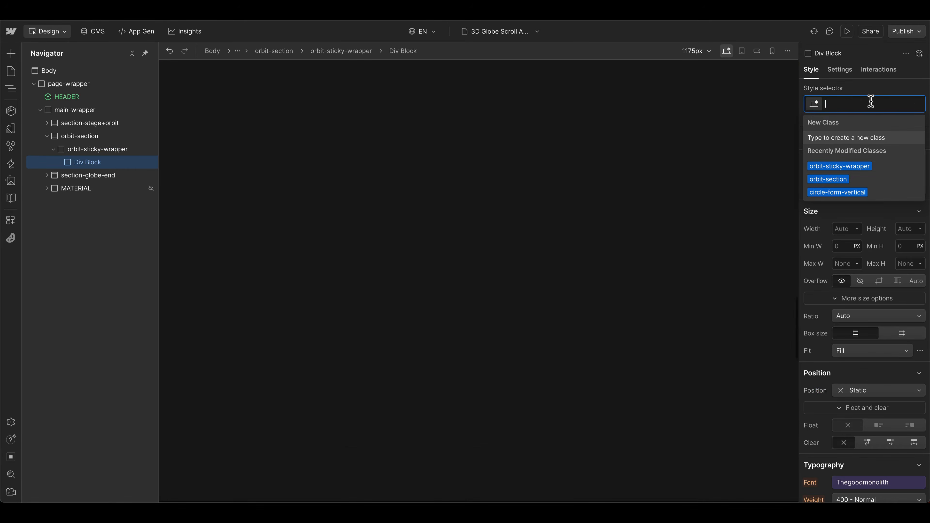
text(orbit-)
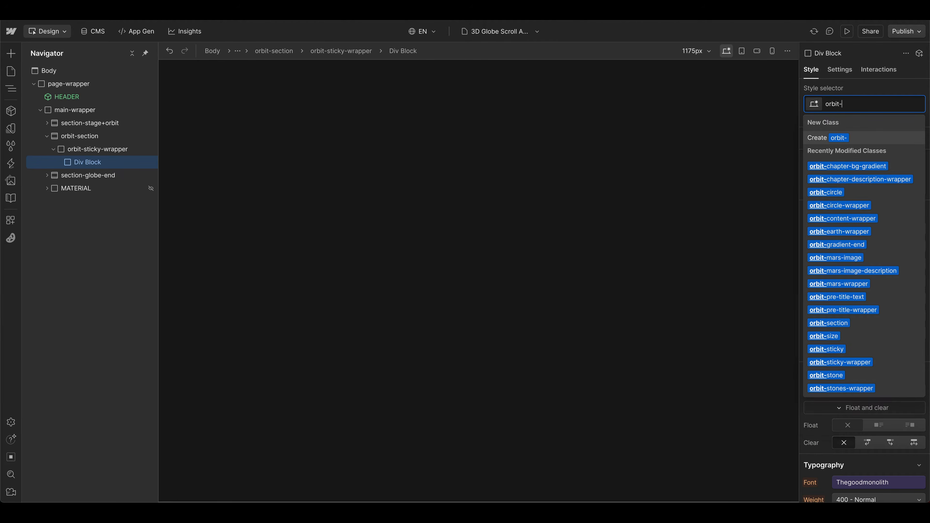
text(wrapper)
key(Return)
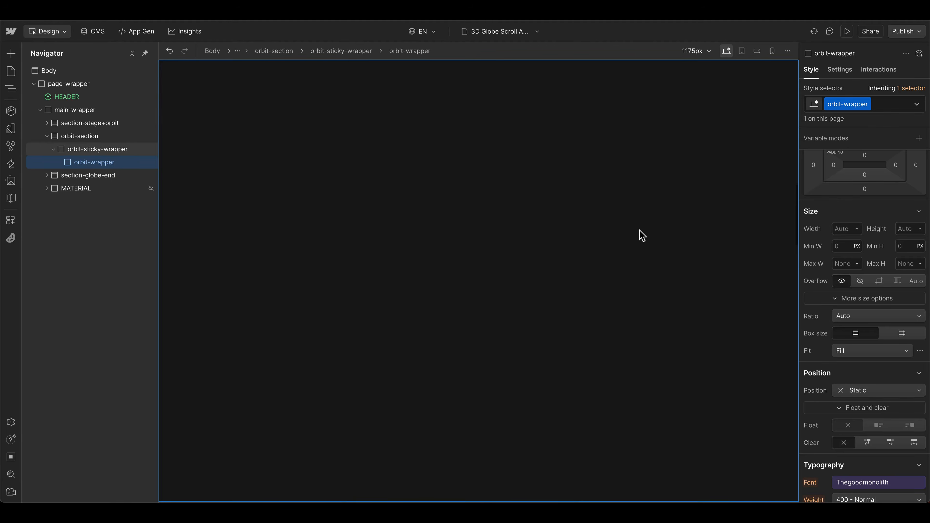
Step: Set both the width and the height of orbit-wrapper to 40 EM
click(841, 228)
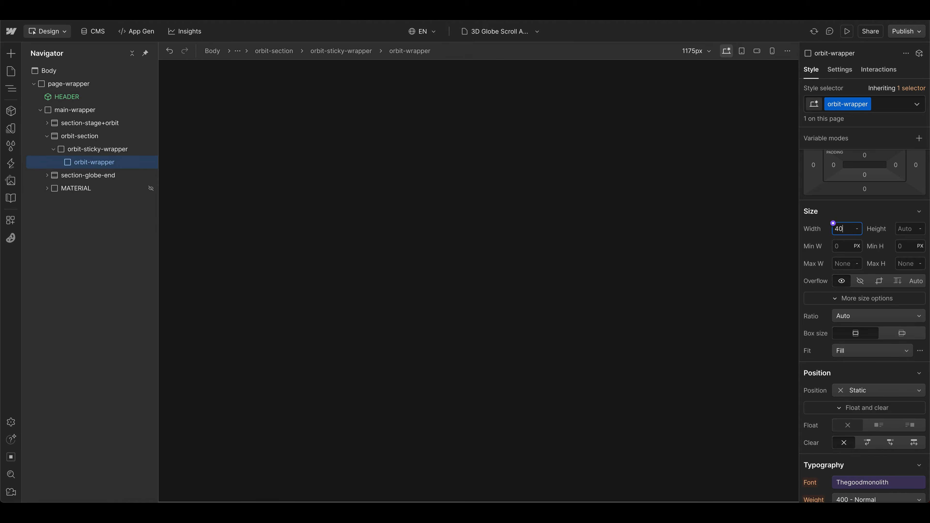
key(Return)
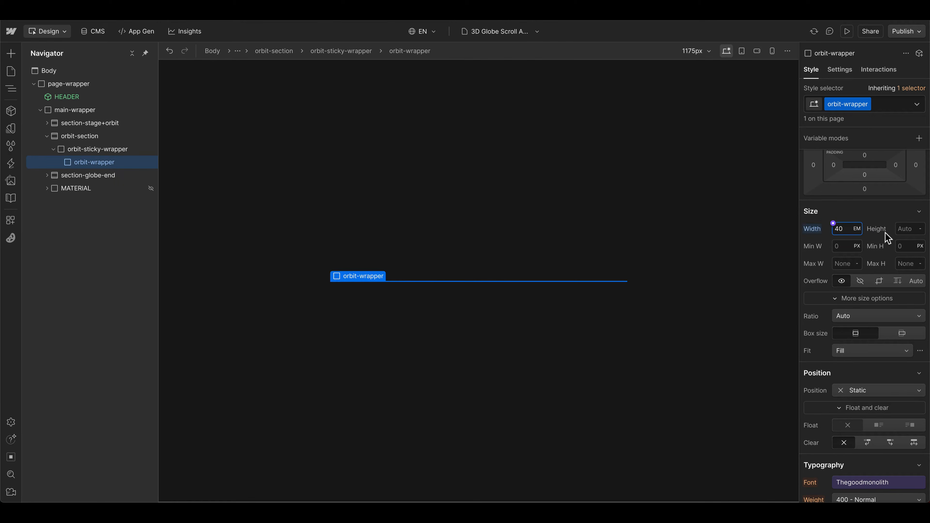
click(912, 229)
text(40em)
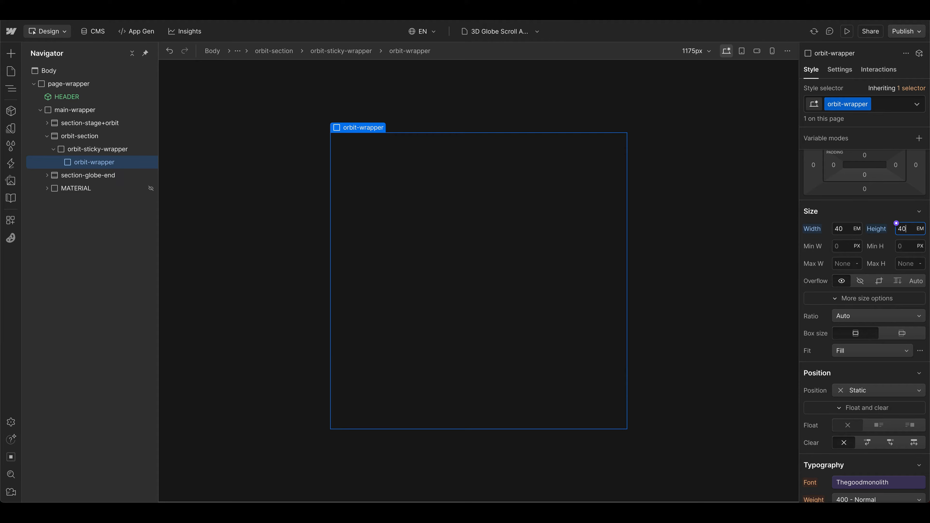
Step: Give orbit-wrapper a solid 1 px border in the bright copy color with a 50% radius, and hide its overflow
scroll(872, 239, down, 8)
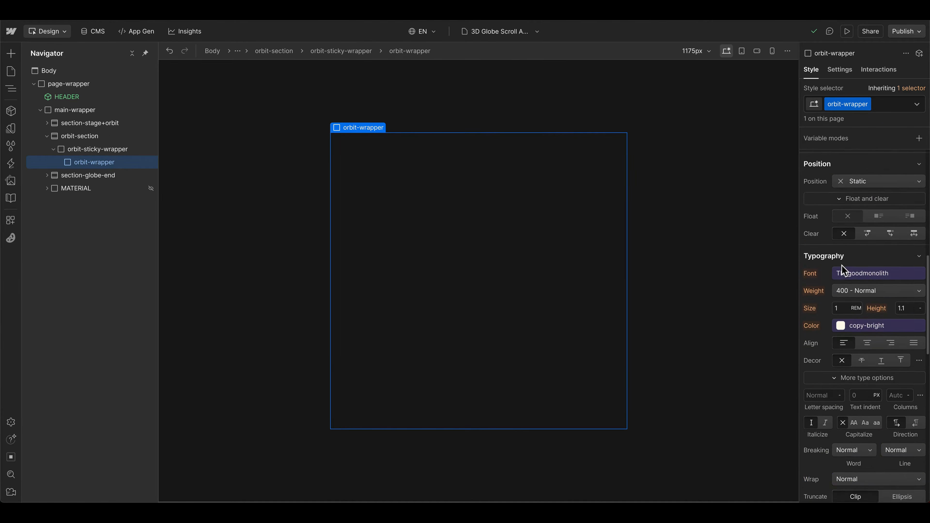
scroll(847, 230, down, 5)
click(895, 439)
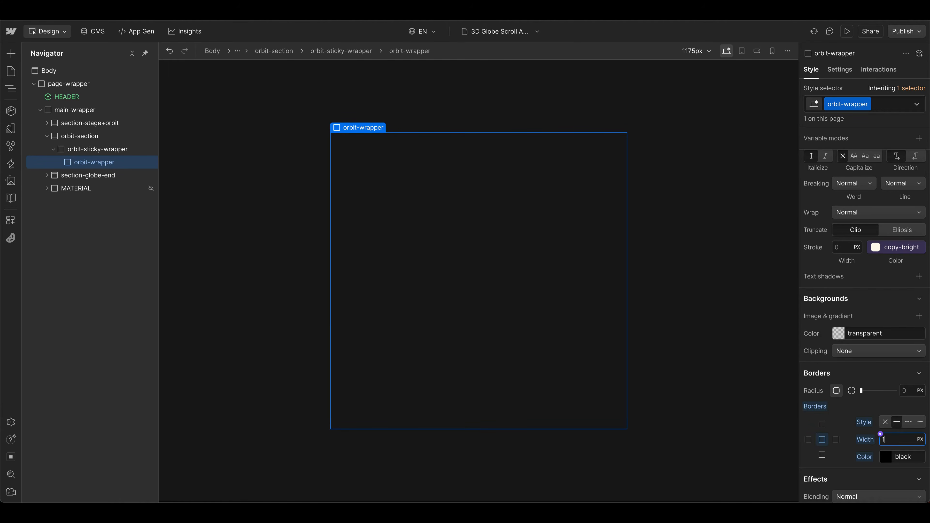
click(881, 452)
click(851, 307)
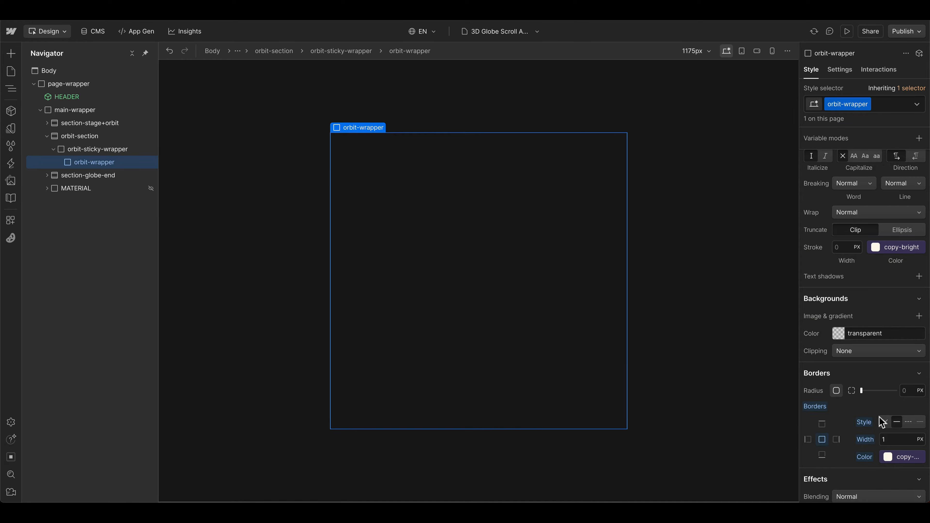
text(50%)
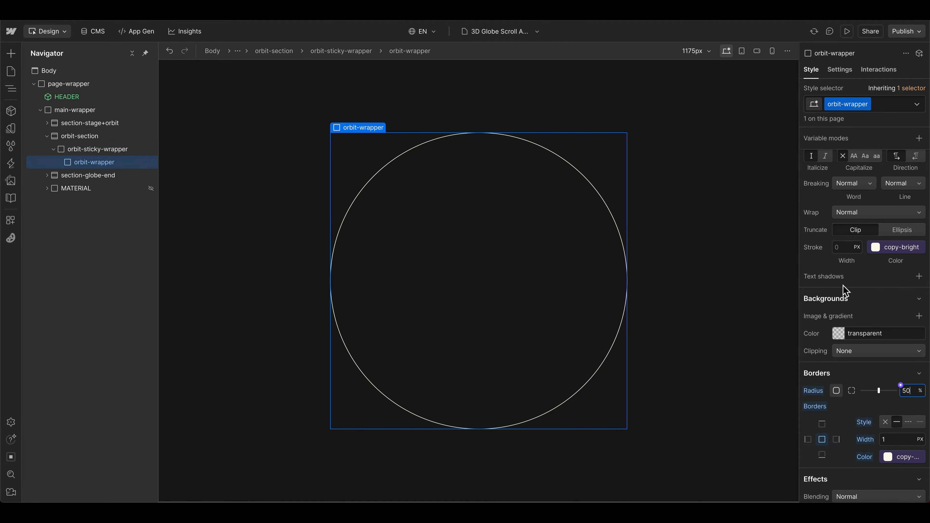
scroll(867, 298, up, 15)
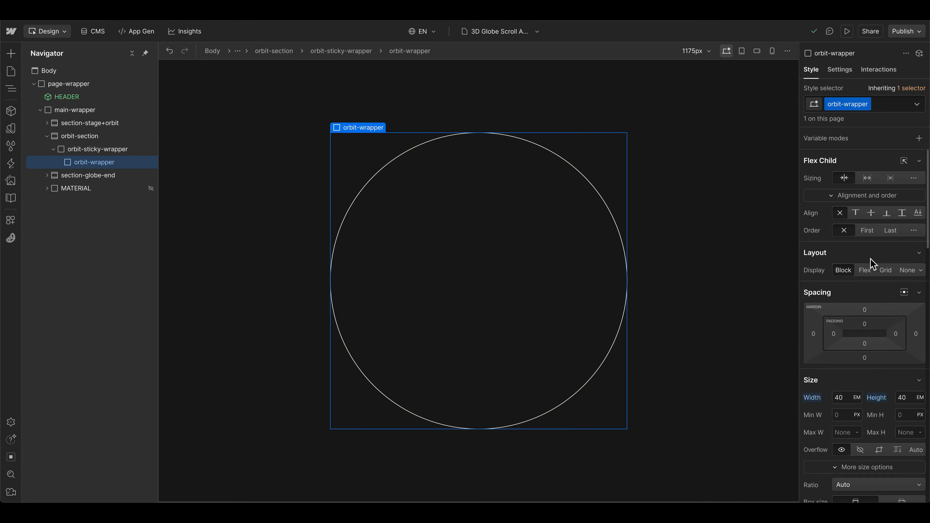
click(861, 359)
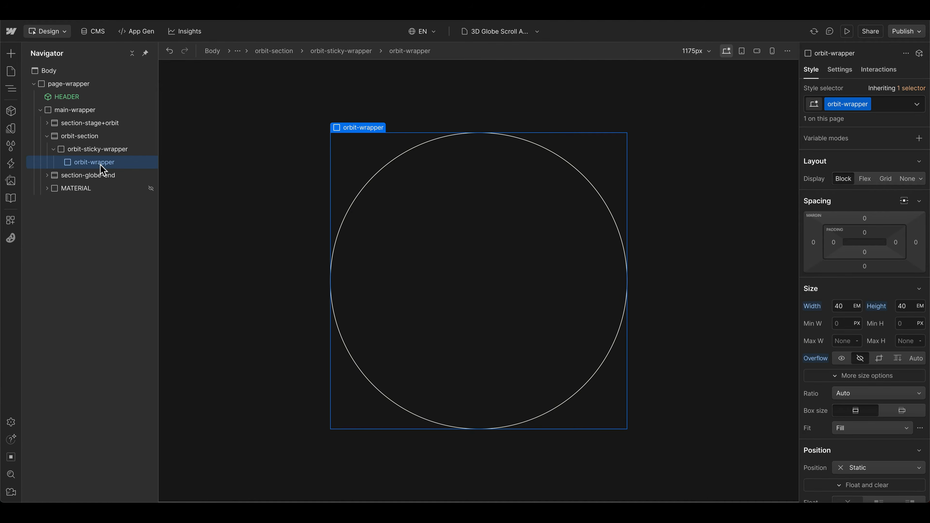
Step: Add a Div Block inside orbit-wrapper and assign it the class orbit-vertical
key(ctrl+k)
text(div)
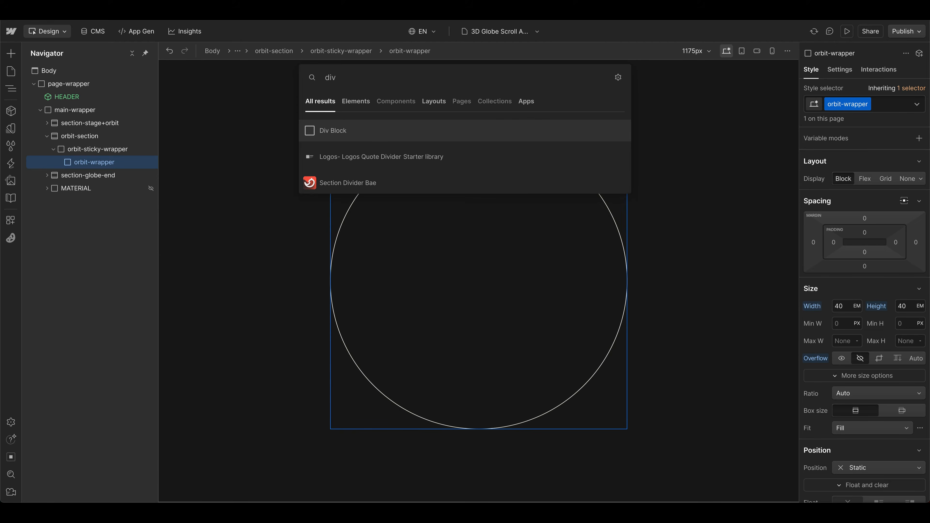
key(Return)
key(ctrl+Return)
text(orbit-vertical)
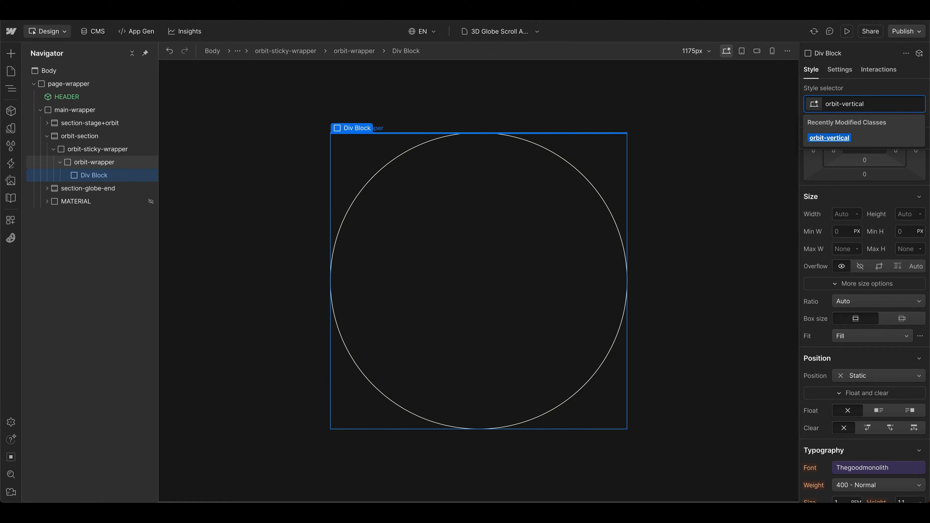
key(Return)
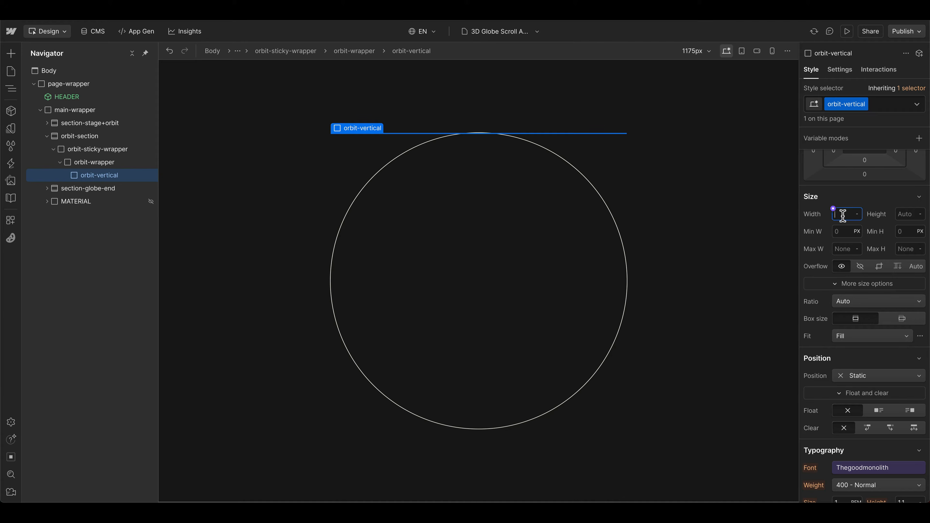
Step: Set orbit-vertical to 100% width and 100% height with Absolute position
text(100)
click(907, 216)
text(1)
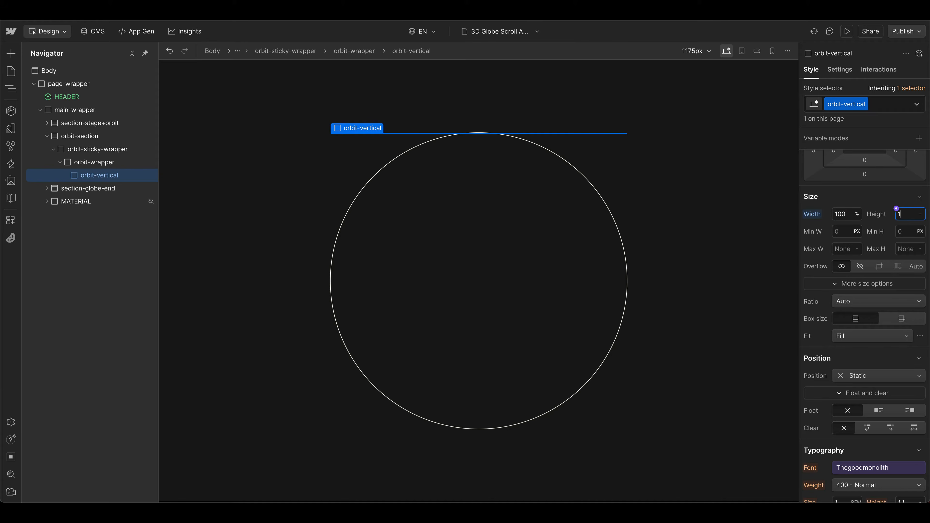
text(00%)
key(Return)
click(879, 376)
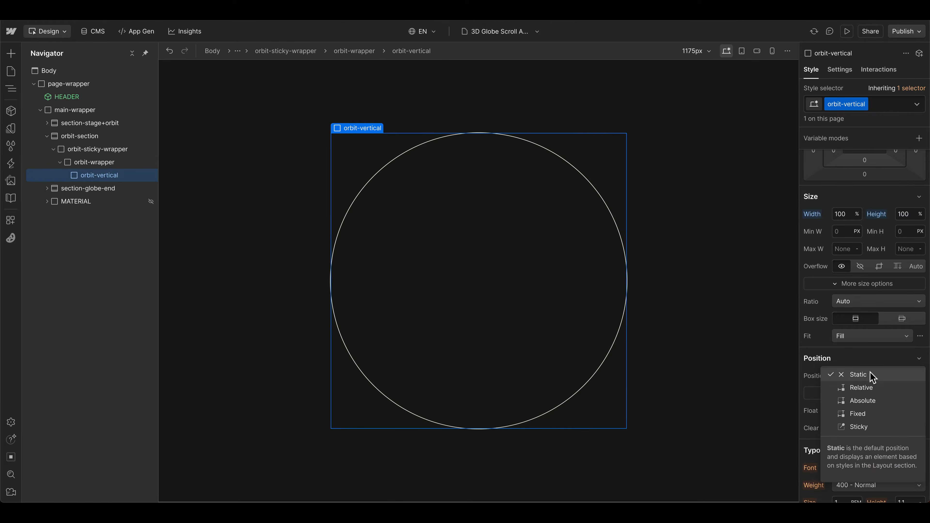
click(875, 407)
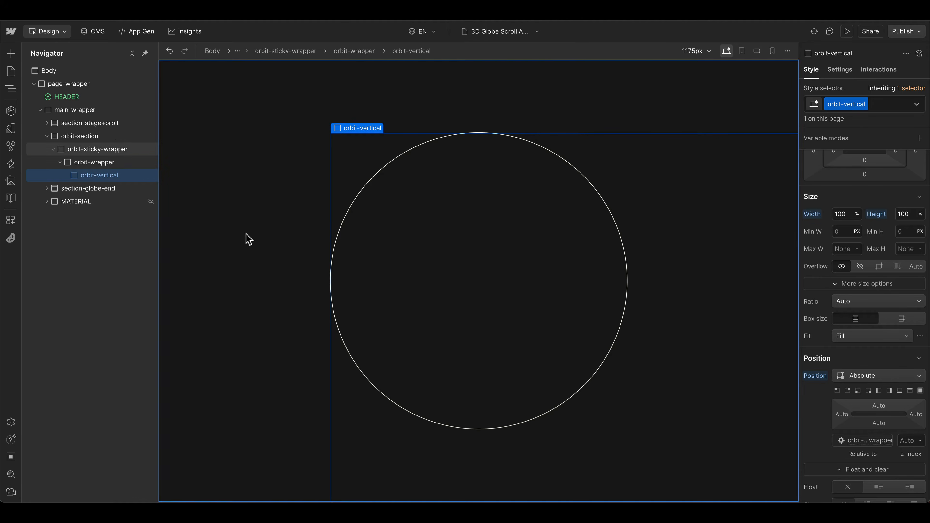
Step: Set the position of orbit-wrapper to Relative
click(95, 163)
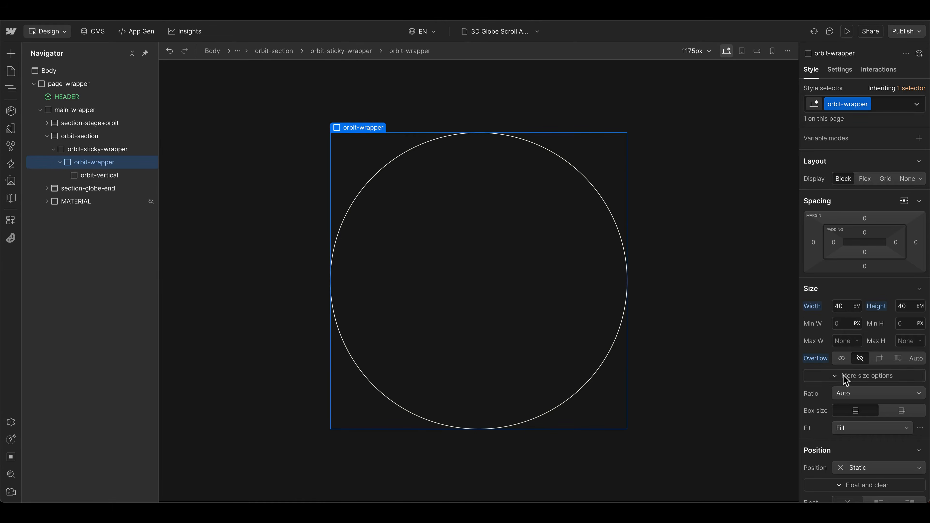
scroll(853, 410, down, 1)
click(858, 448)
click(857, 405)
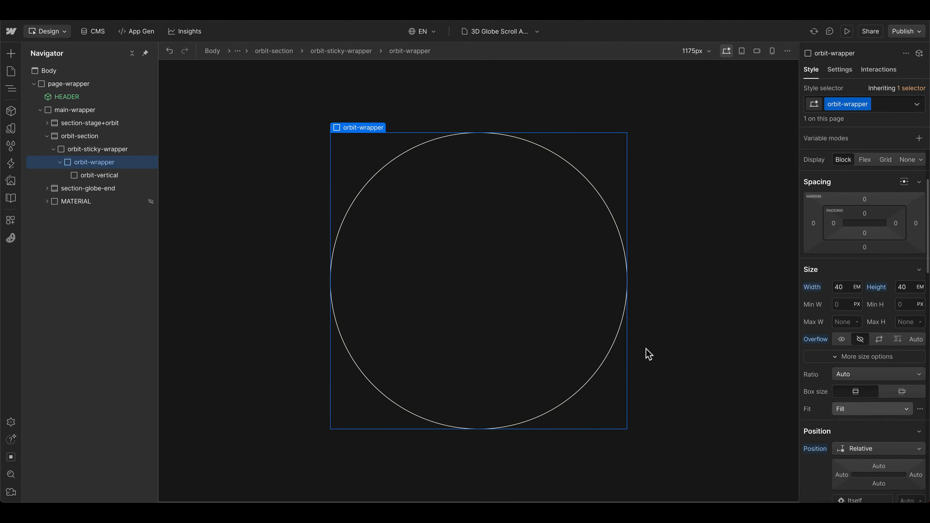
Step: Pin the absolutely positioned orbit-vertical to all four sides of orbit-wrapper with 0% offsets
click(88, 176)
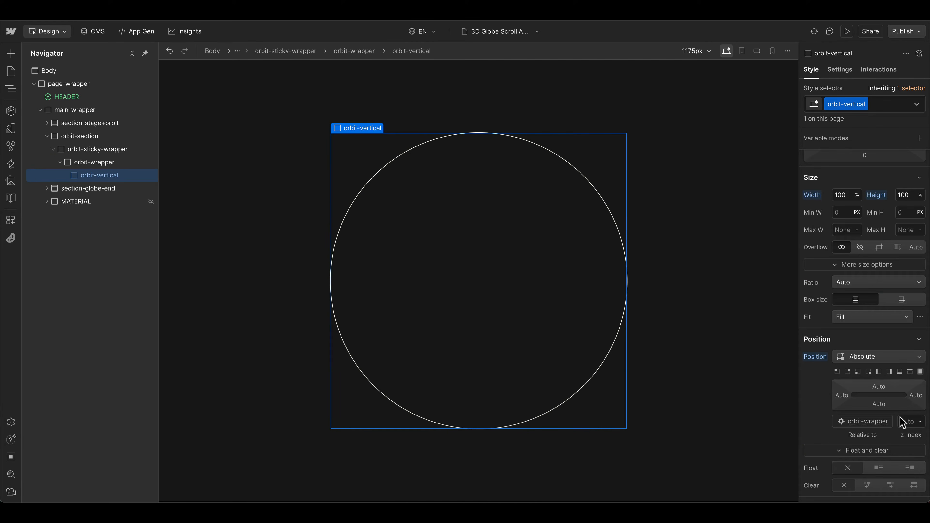
click(921, 372)
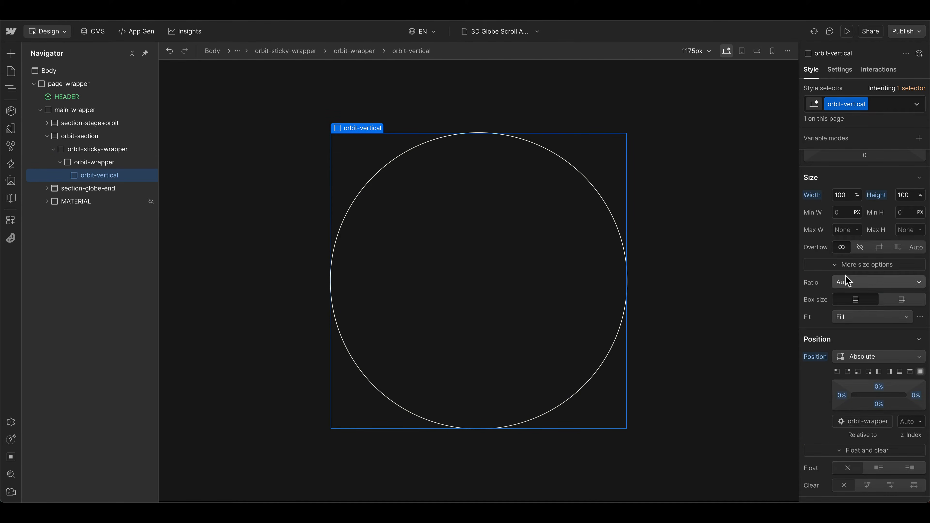
scroll(848, 276, up, 2)
scroll(851, 283, down, 5)
scroll(861, 300, down, 8)
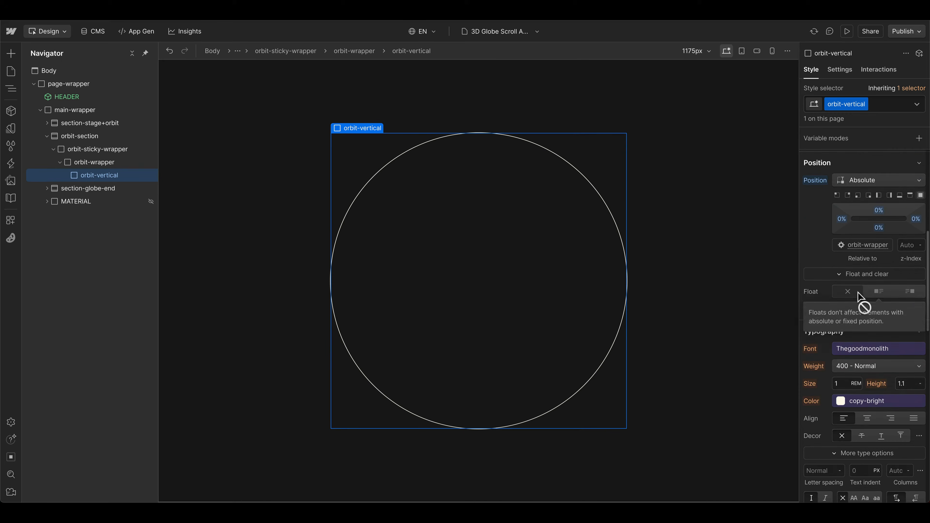
scroll(862, 312, up, 9)
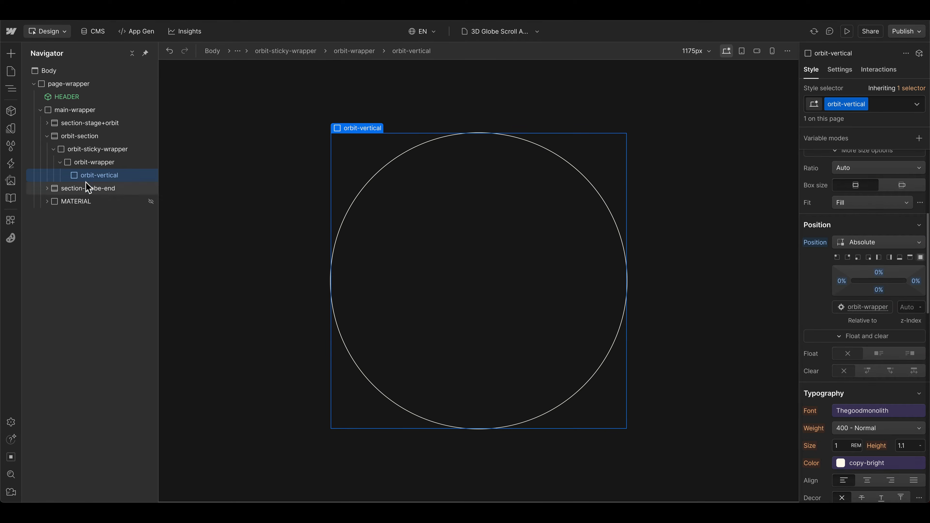
Step: Add a Div Block inside orbit-vertical and assign it the class orbit-vertical-line
key(ctrl+k)
text(div)
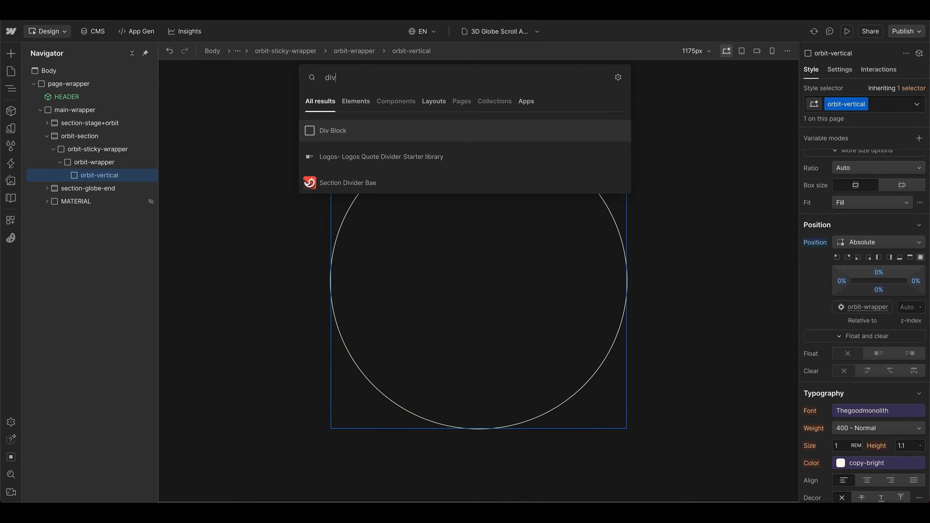
key(Return)
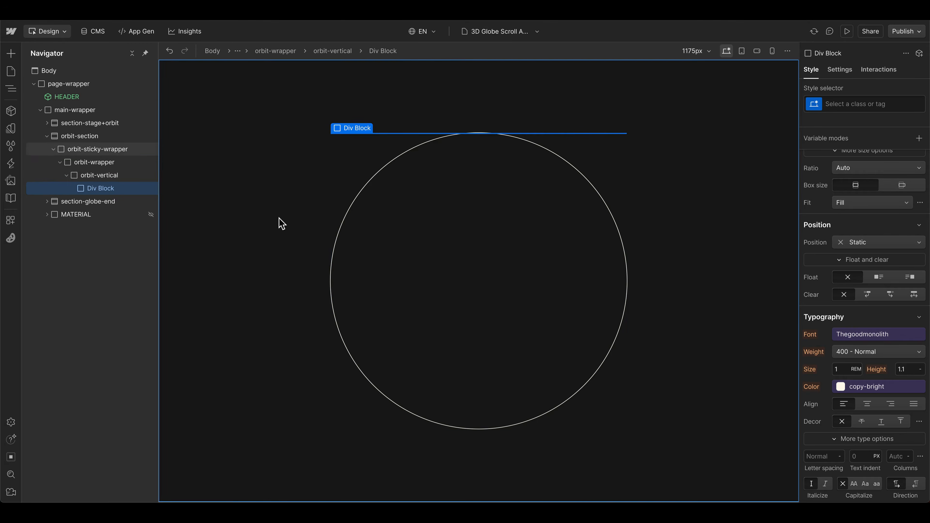
key(super+Tab)
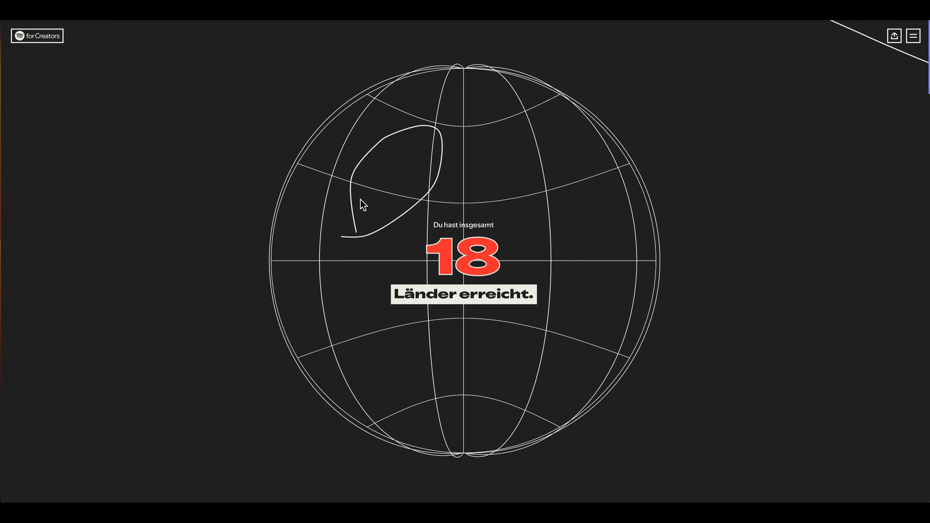
key(ctrl+Right)
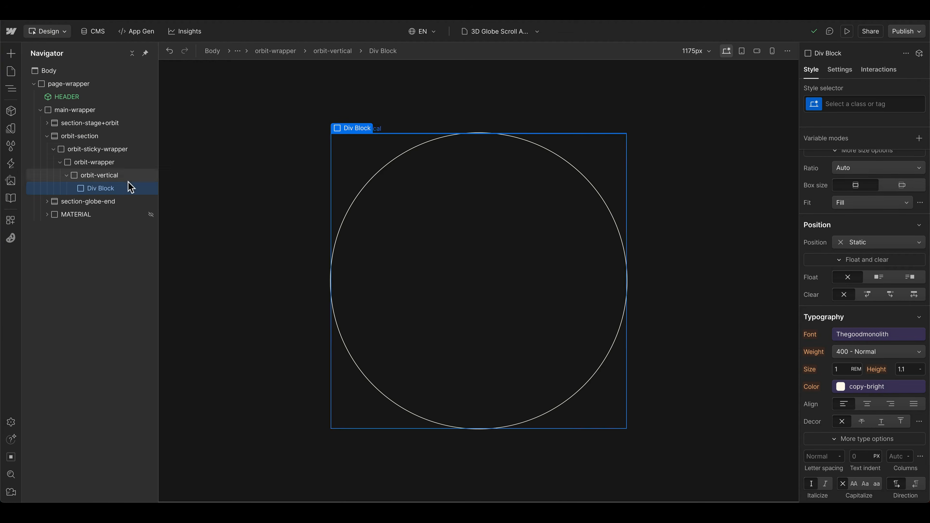
click(99, 175)
click(100, 189)
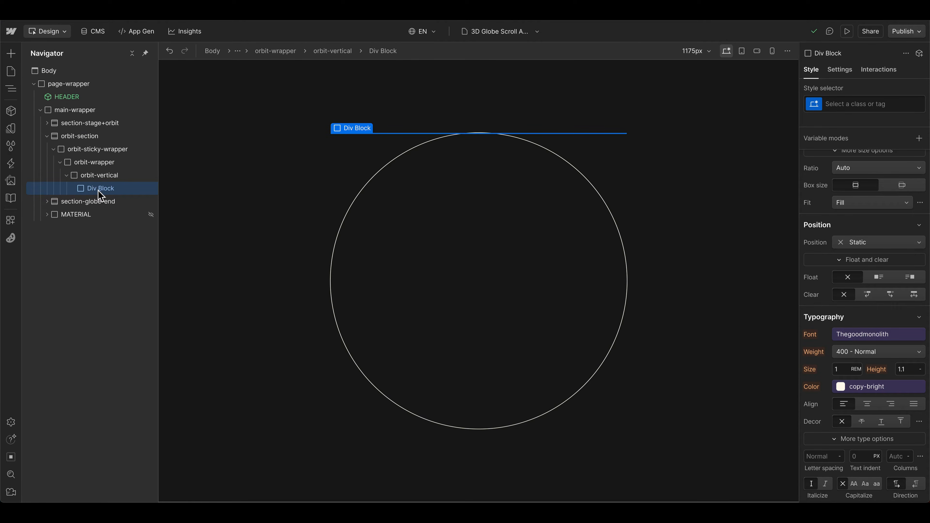
click(867, 105)
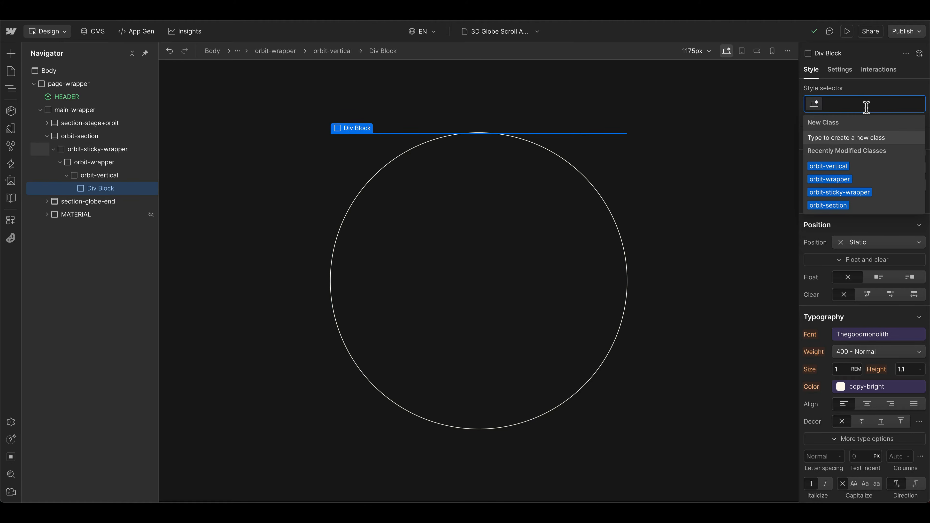
text(orbit-)
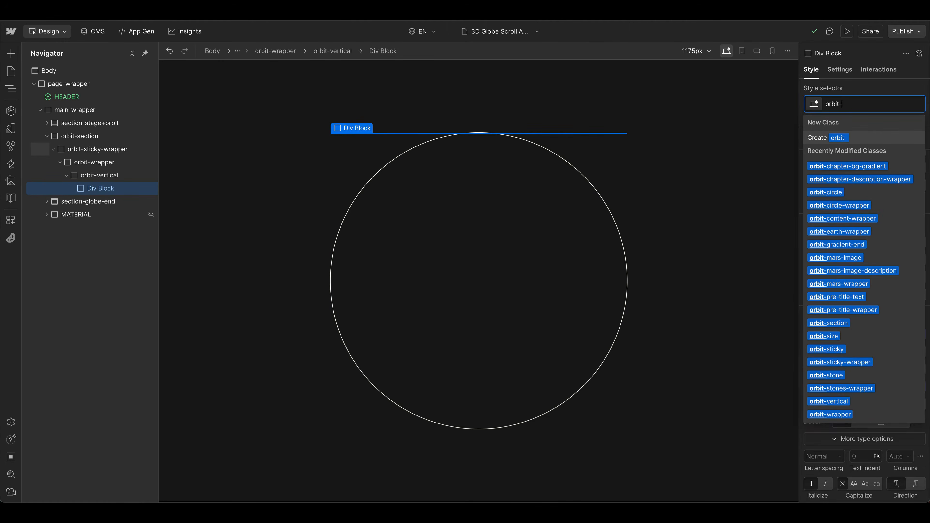
text(vertical-line)
key(Return)
Step: Give orbit-vertical-line Absolute position with 0% offsets on all sides, and set its width and height to 100%
click(888, 242)
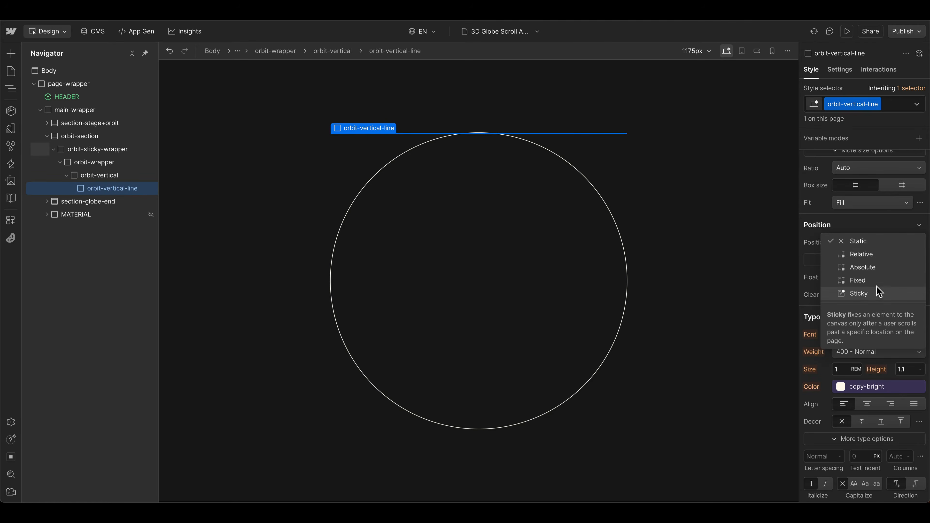
click(872, 268)
scroll(901, 262, up, 5)
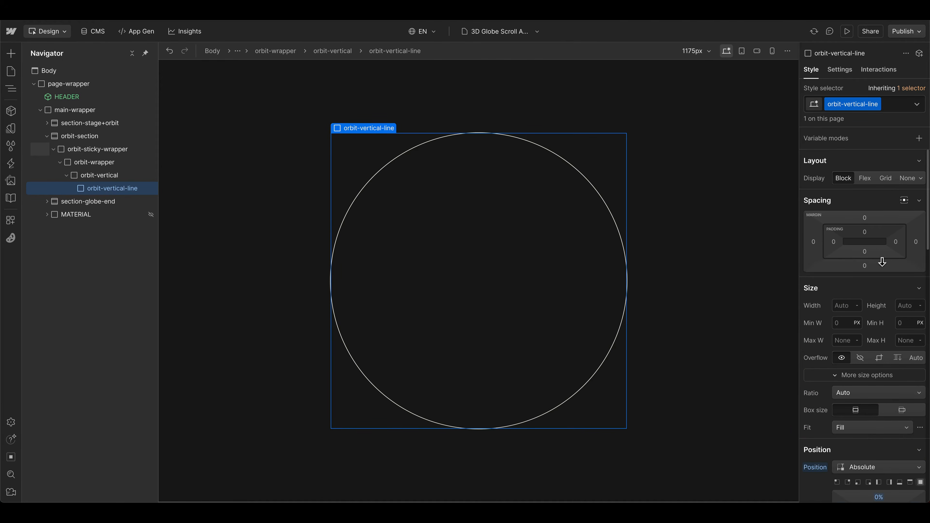
click(837, 305)
text(100)
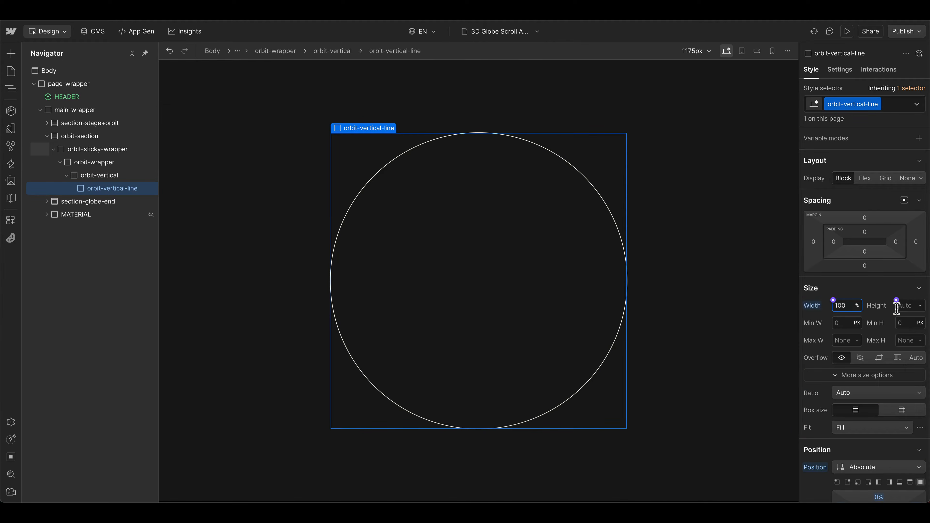
click(905, 306)
text(100)
Step: Give orbit-vertical-line a 50% radius and a solid 1 px border on all sides in the copy-bright color
scroll(878, 312, down, 15)
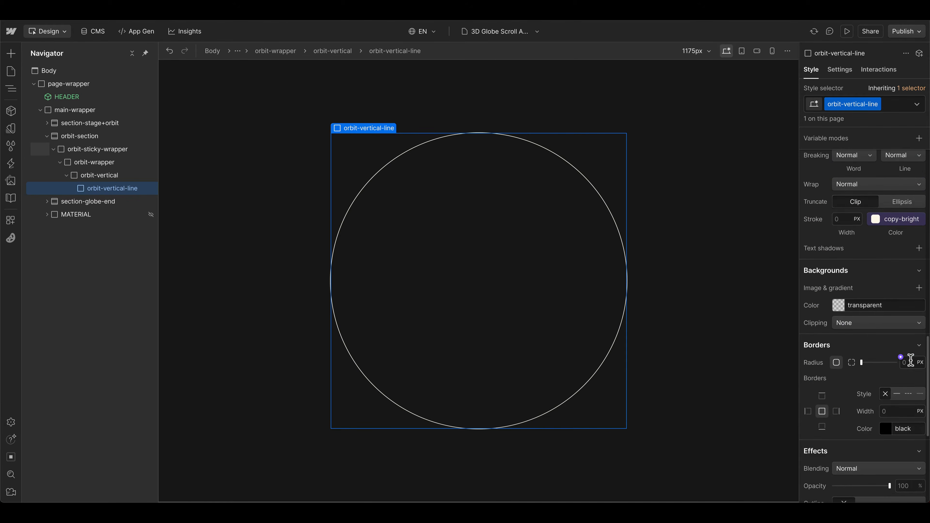
text(50)
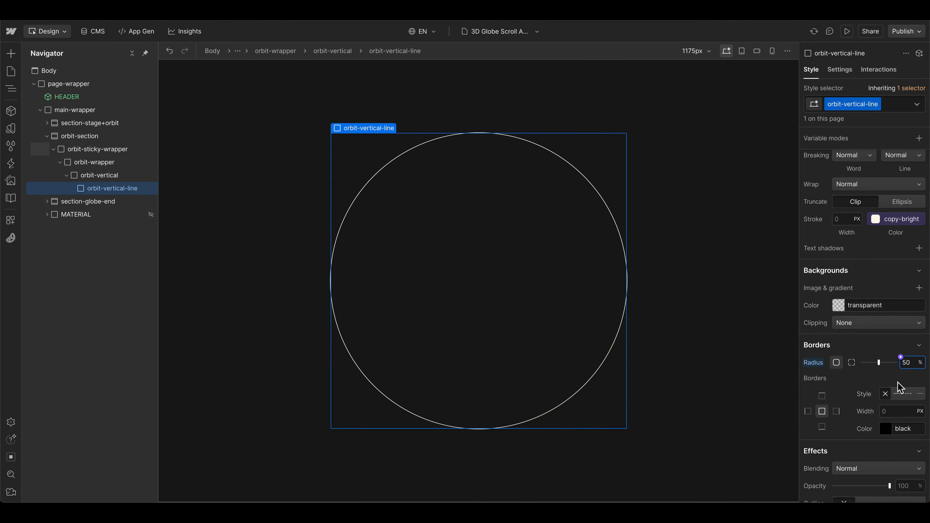
scroll(900, 387, down, 1)
click(891, 375)
text(1)
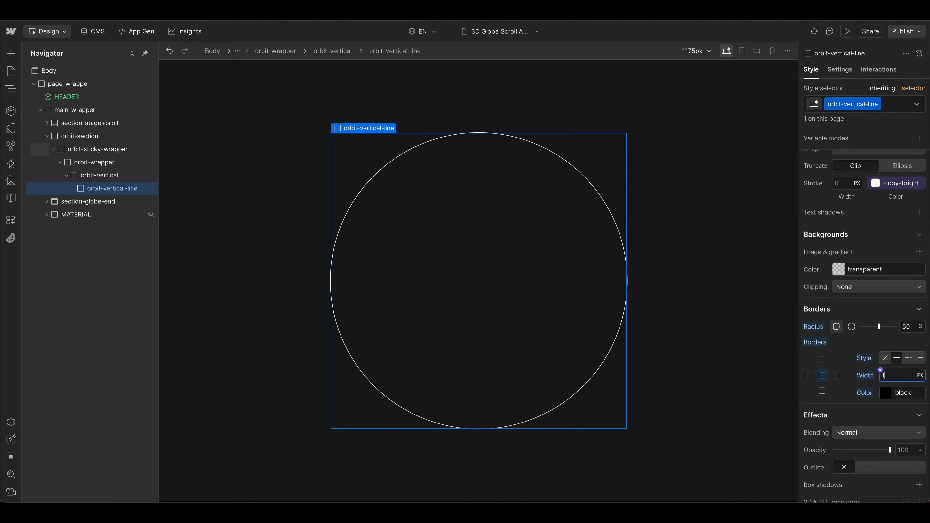
click(887, 388)
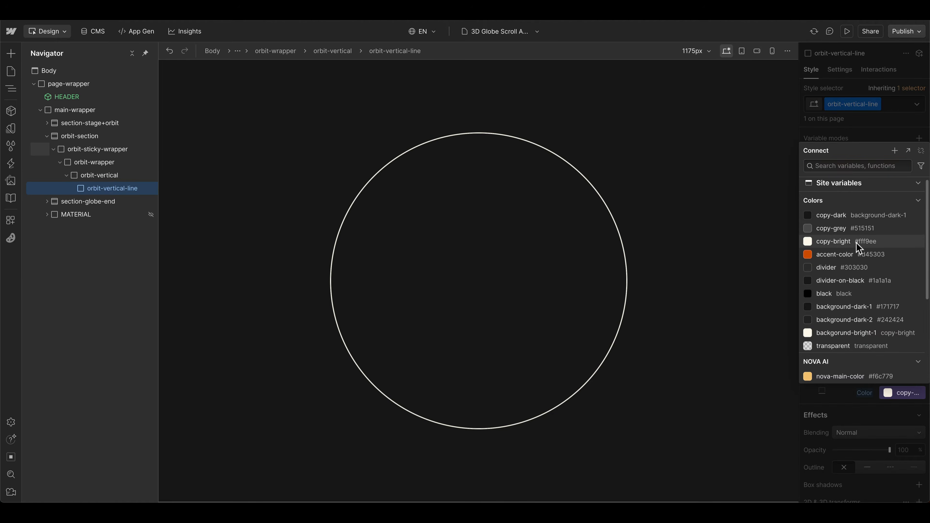
click(858, 243)
click(285, 208)
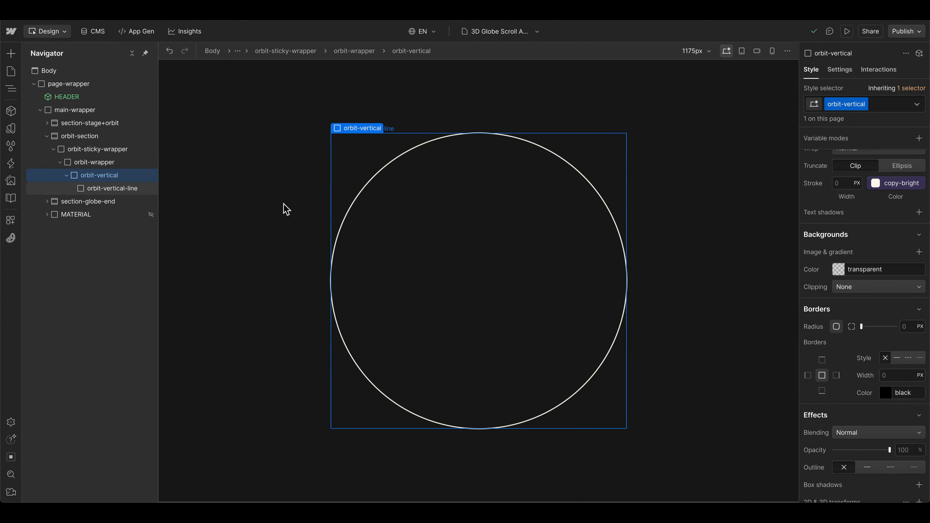
Step: Set a children perspective distance in the transform settings of orbit-wrapper
click(102, 165)
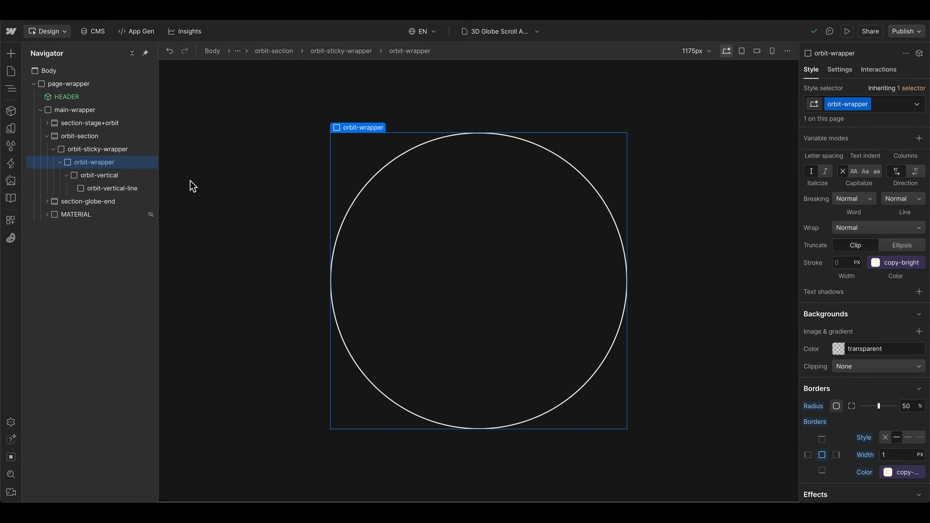
scroll(894, 378, down, 8)
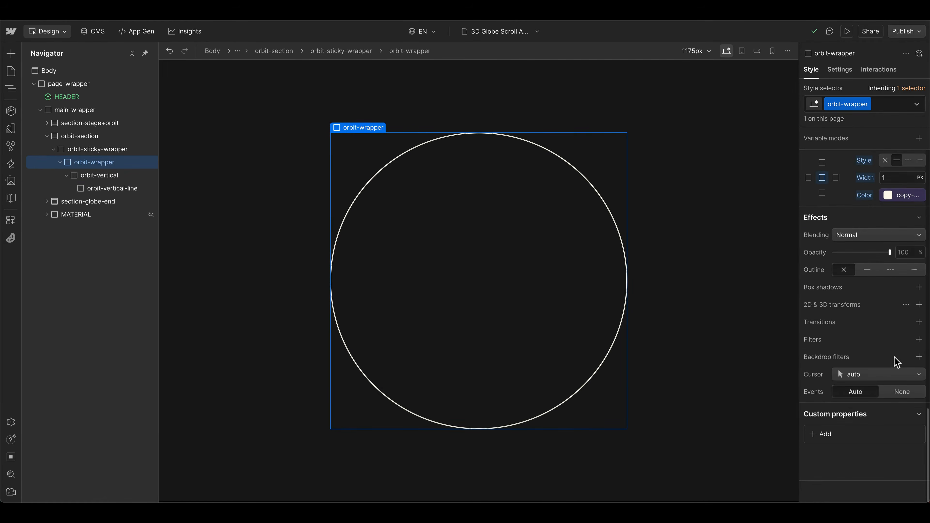
click(906, 304)
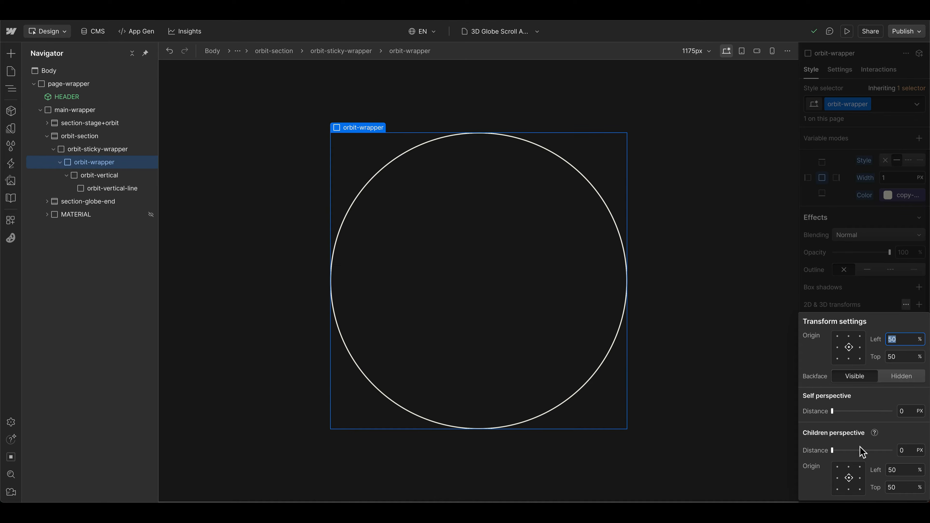
click(908, 451)
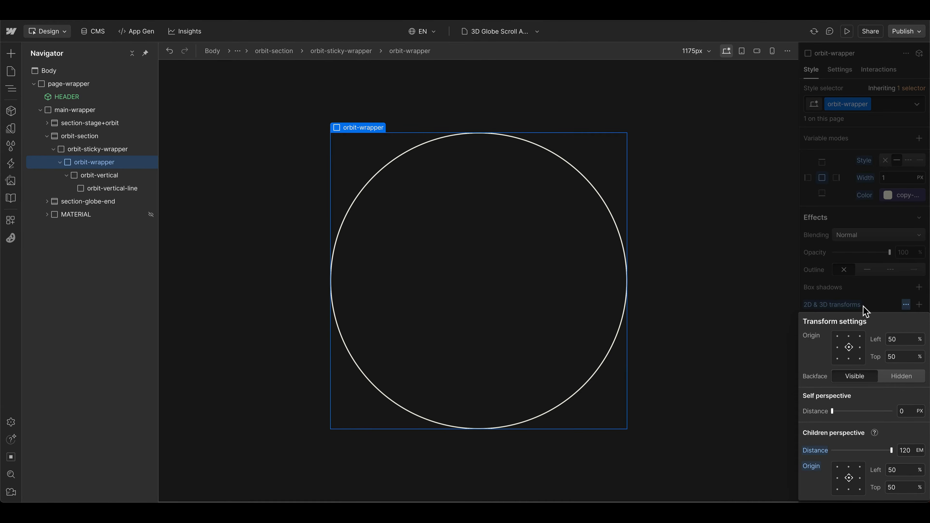
Step: Add a Rotate transform to orbit-vertical with a Y rotation of -74 degrees
click(95, 175)
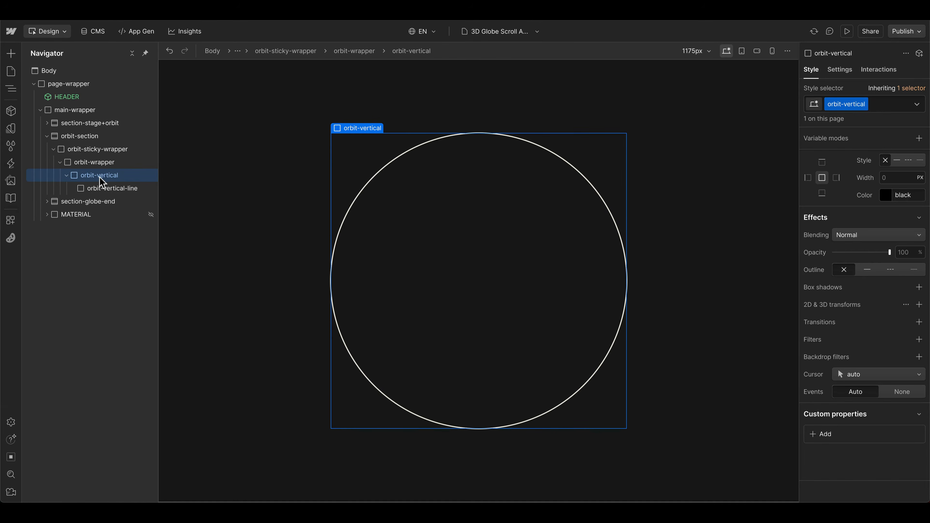
click(919, 305)
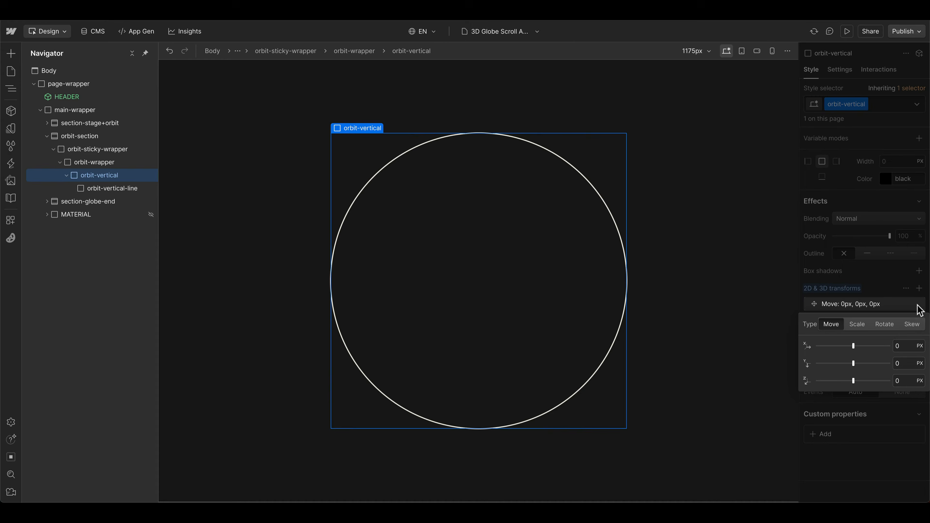
click(884, 326)
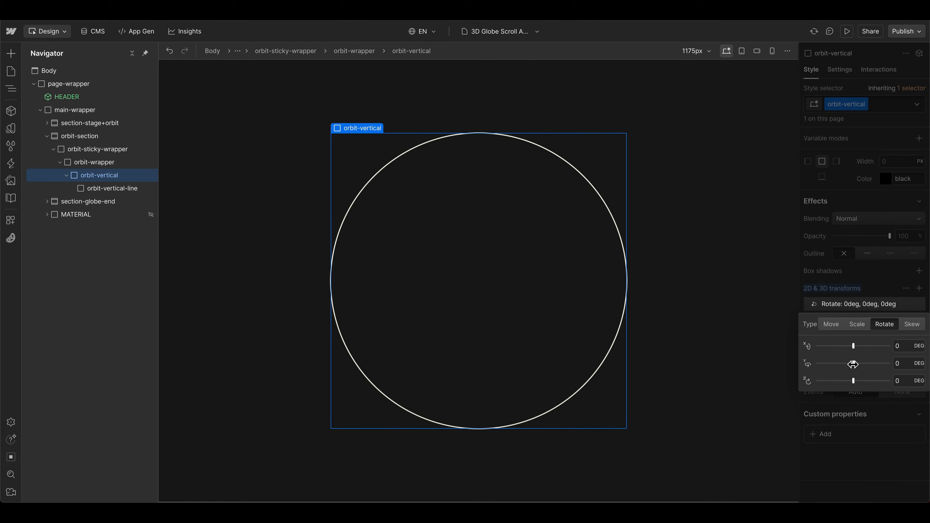
drag(854, 364, 839, 366)
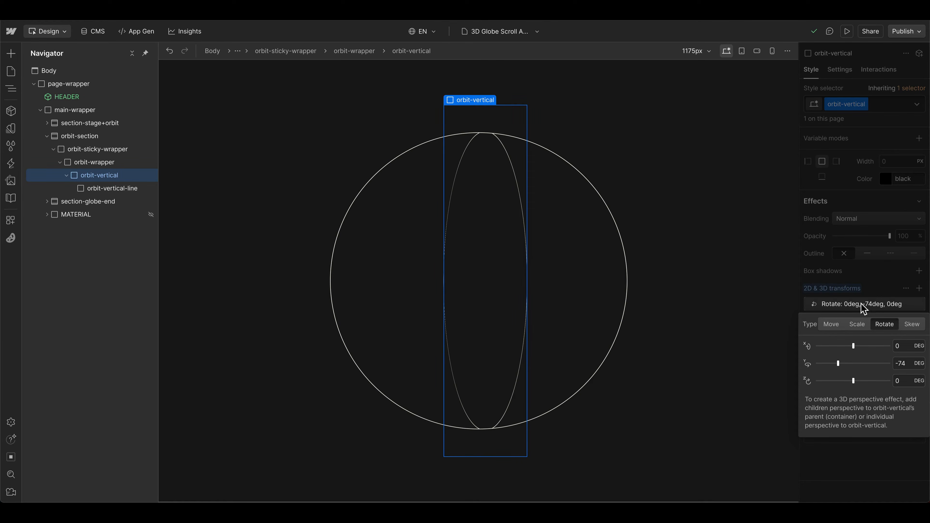
click(867, 303)
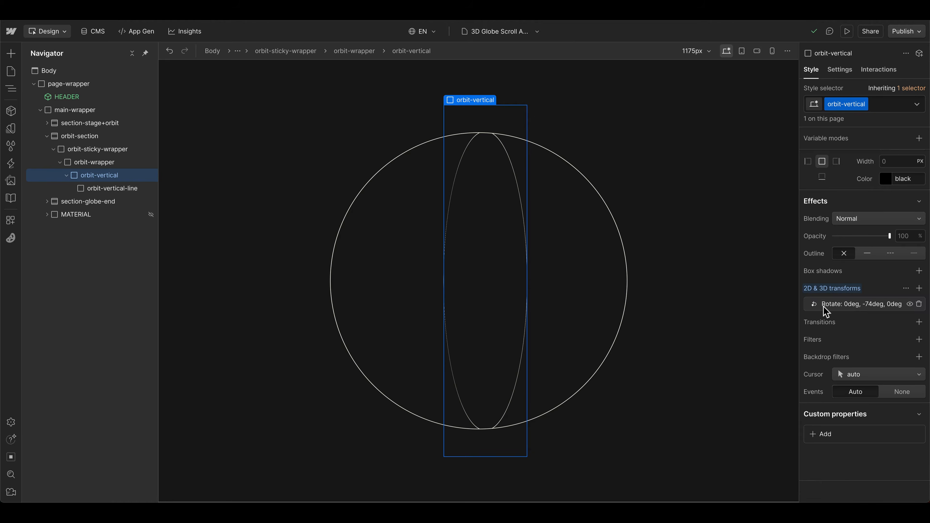
Step: Replace the full border of orbit-vertical-line with a solid 1 px copy-bright border on its left side only
click(144, 190)
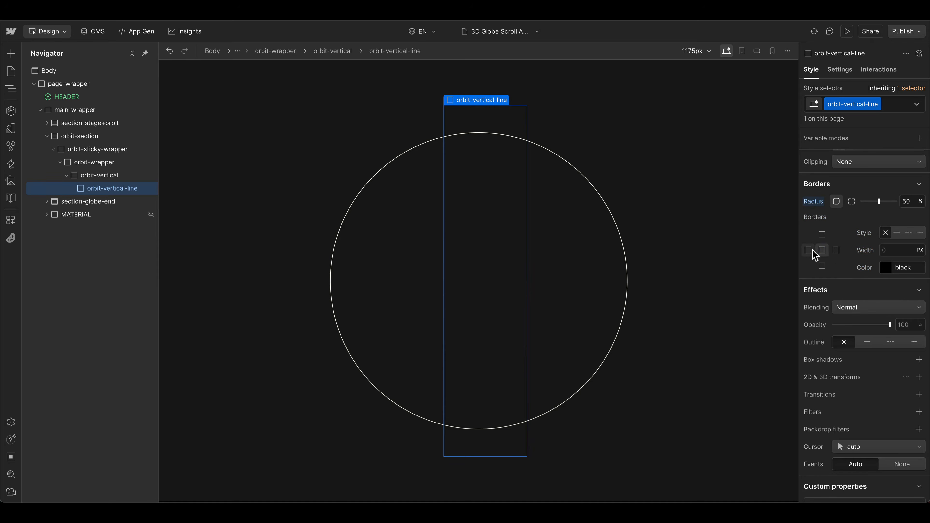
click(898, 250)
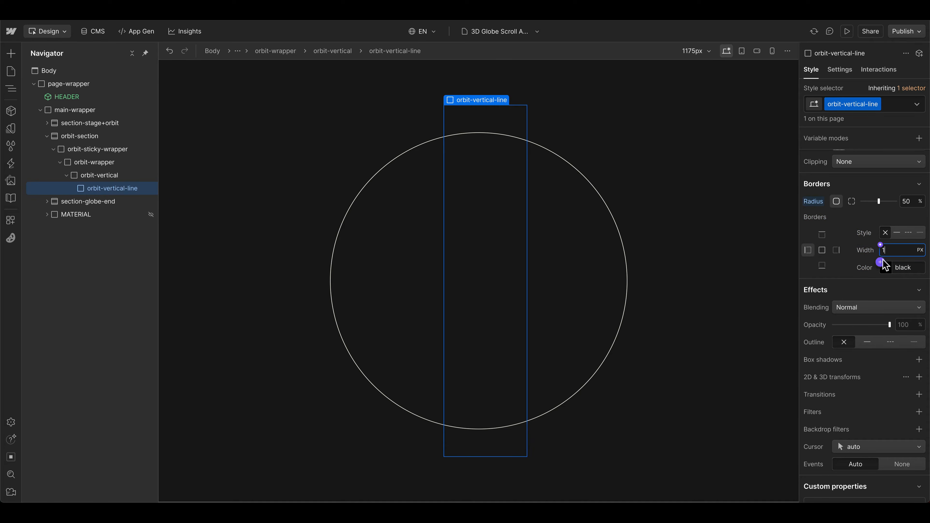
click(886, 267)
click(887, 264)
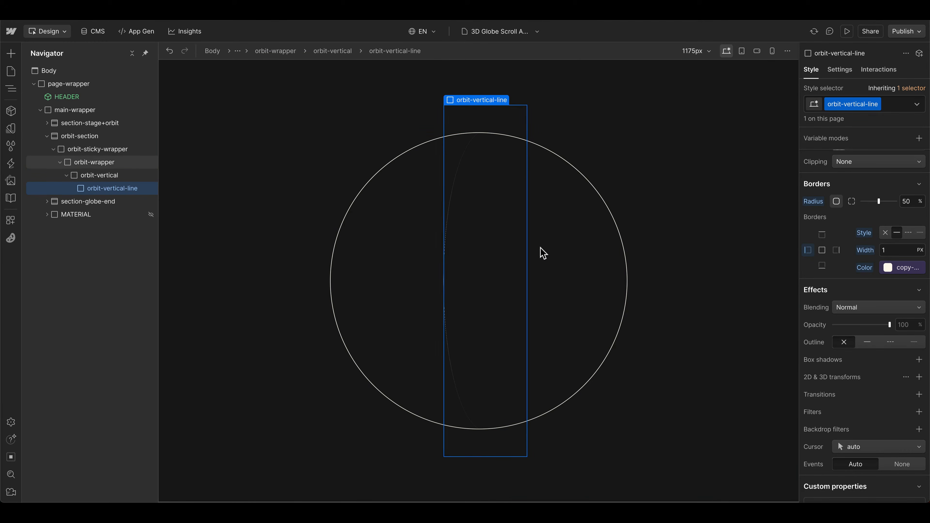
Step: Change the Y rotation of orbit-vertical to -45 degrees
click(97, 175)
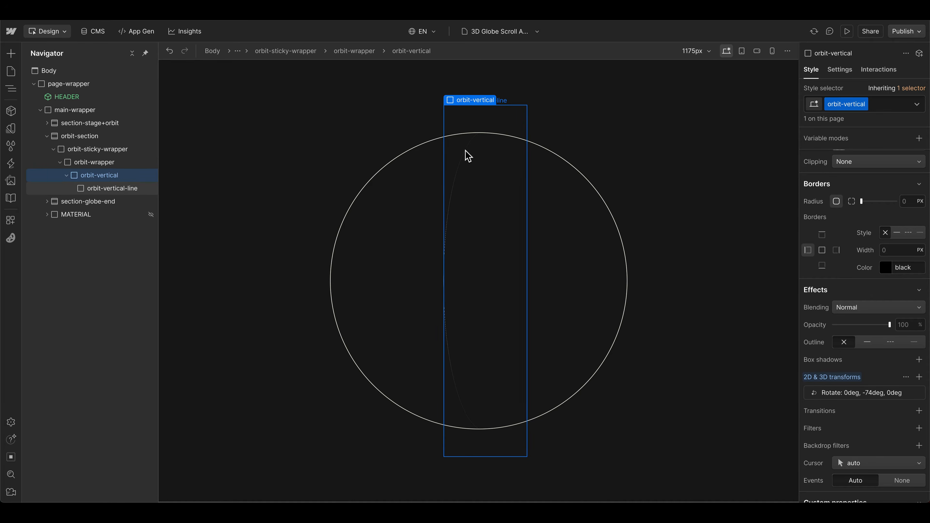
scroll(844, 371, down, 1)
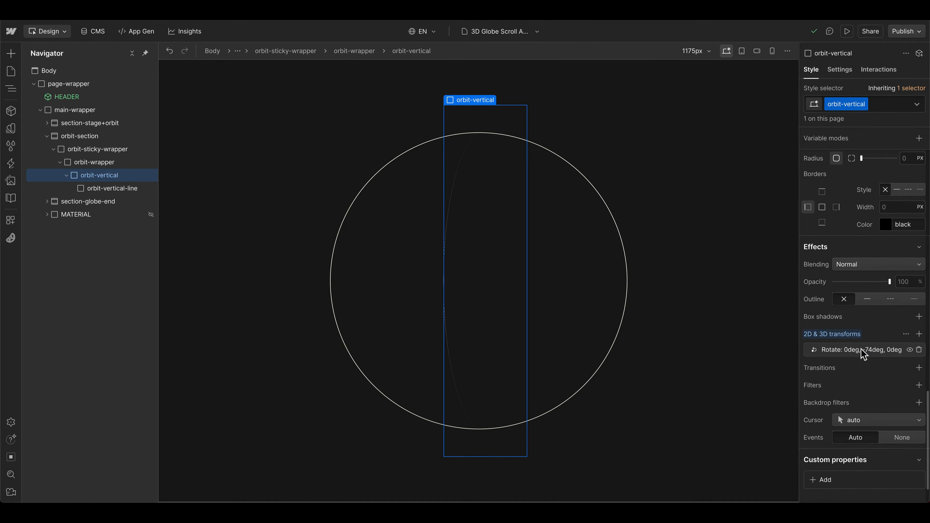
click(863, 351)
drag(838, 410, 845, 411)
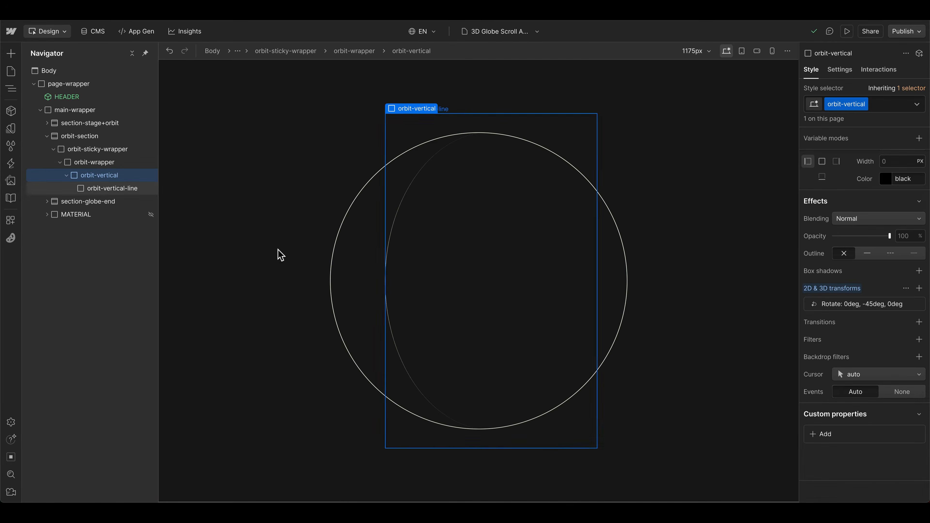
Step: Add the custom property transform-style with the value preserve-3d to orbit-wrapper, and start adding a custom property to orbit-vertical
click(94, 163)
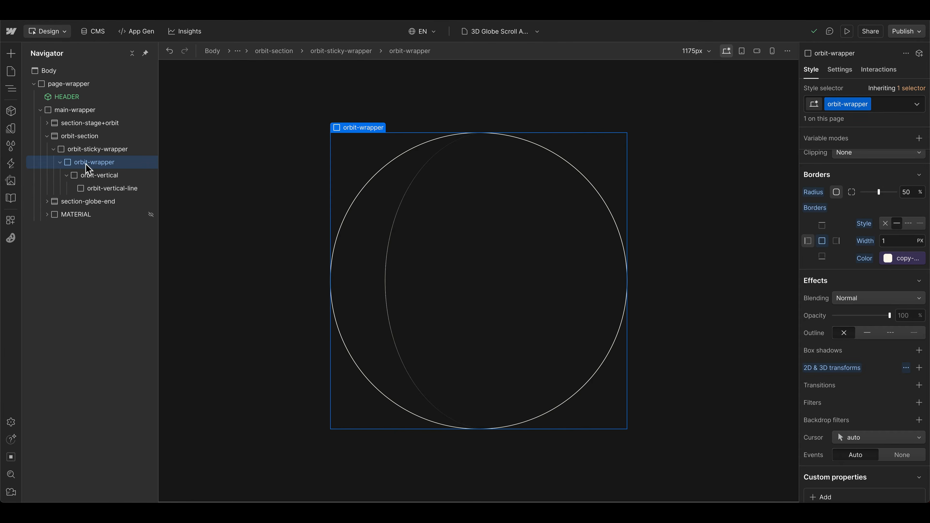
scroll(885, 390, down, 2)
click(824, 434)
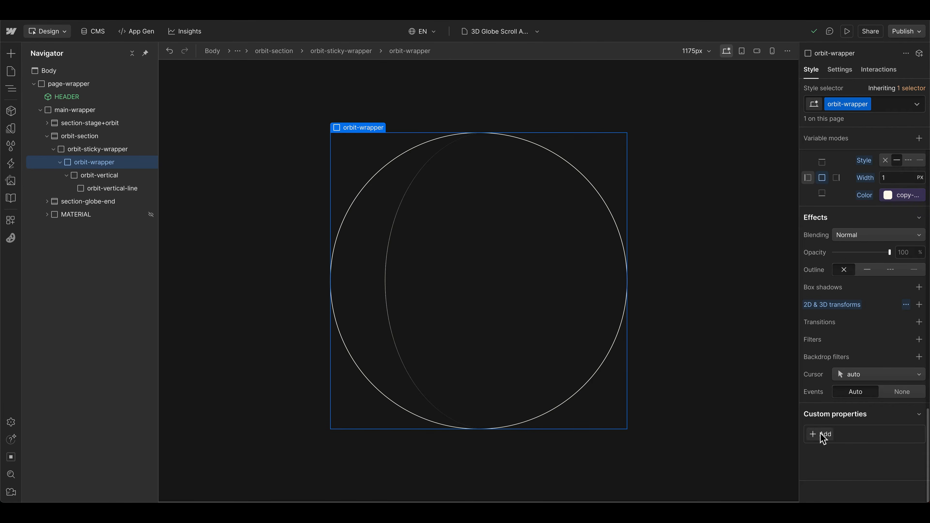
text(transform-style)
key(Return)
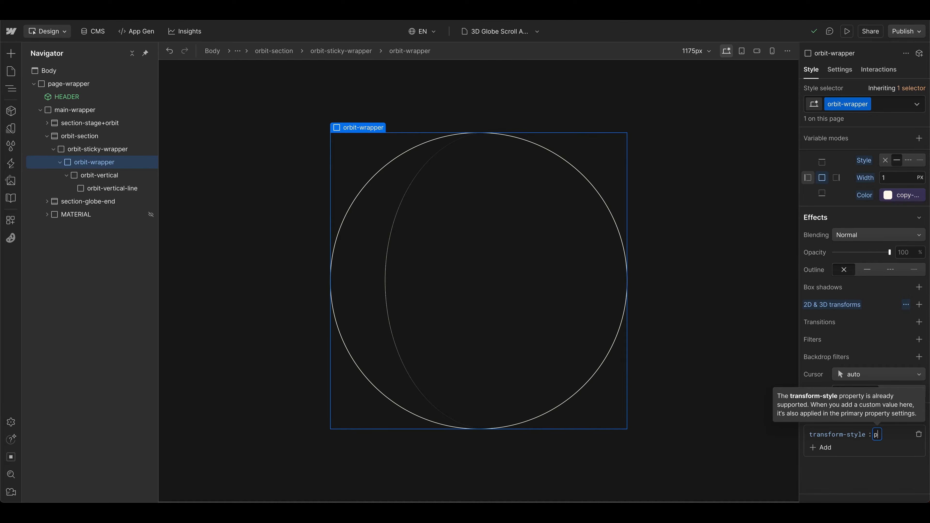
text(preserve-3d)
key(Return)
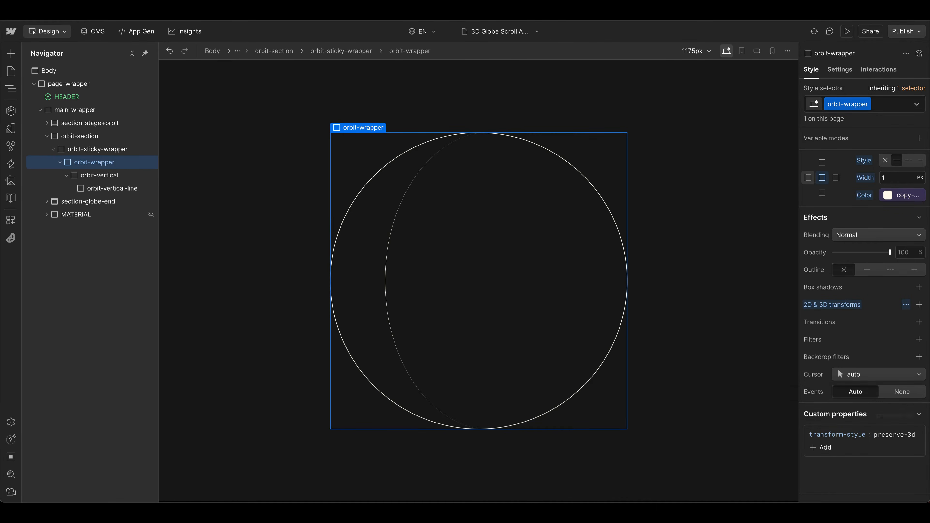
click(99, 175)
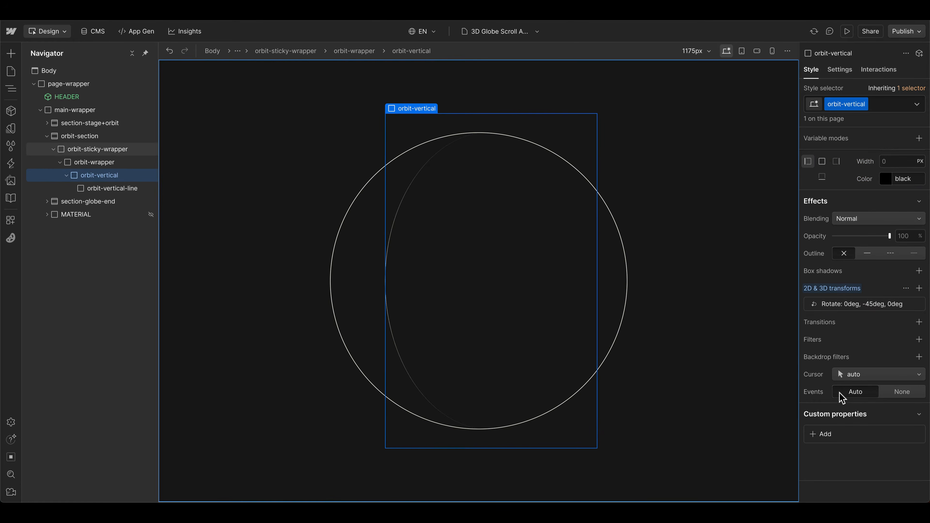
click(824, 434)
Step: Duplicate orbit-vertical-line inside orbit-vertical and give the duplicate the combo class is-2
click(98, 188)
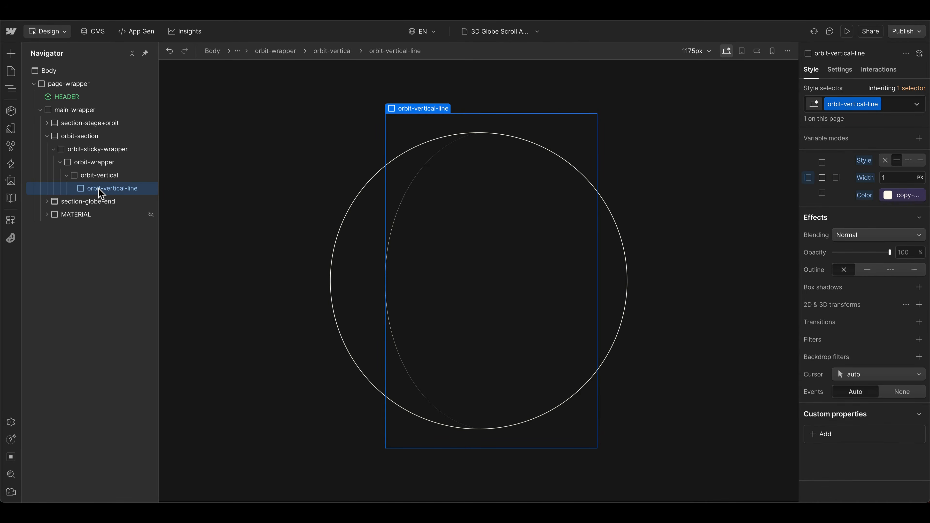
key(ctrl+d)
click(110, 202)
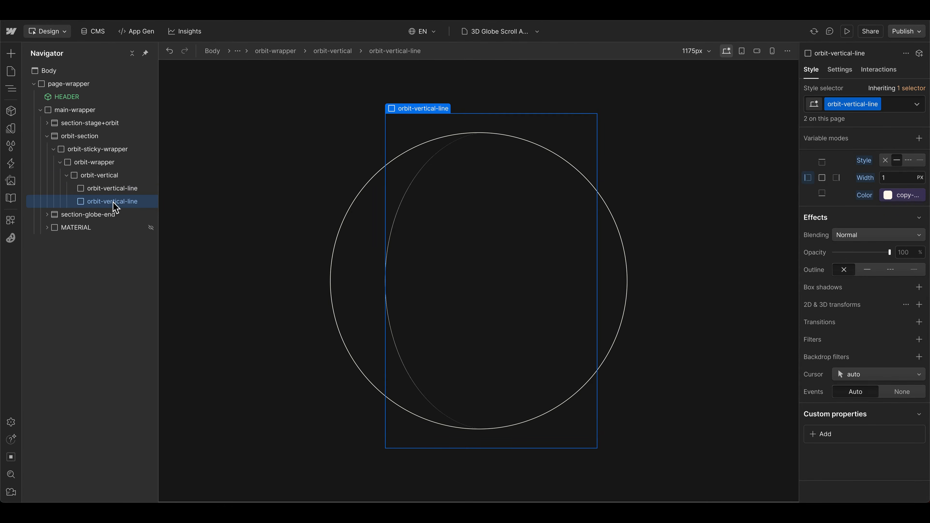
click(893, 104)
text(is-2)
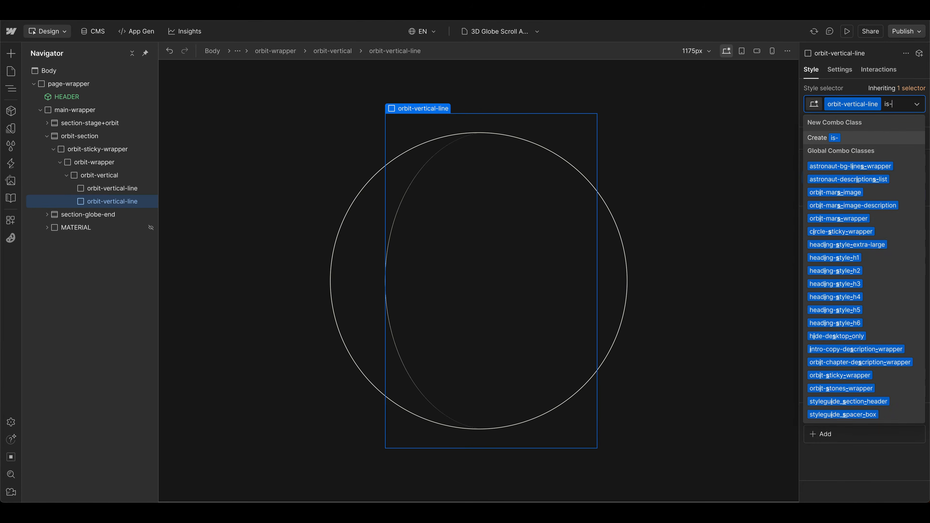
key(Return)
Step: Add a Rotate transform with a Y rotation of -85 degrees to the is-2 vertical line
scroll(893, 316, up, 3)
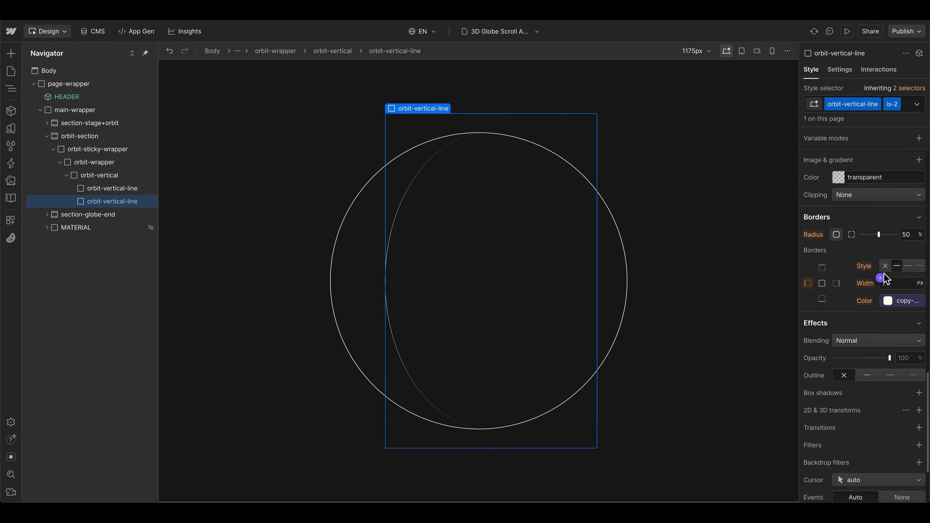
scroll(884, 281, down, 3)
click(920, 315)
click(885, 351)
drag(854, 391, 836, 390)
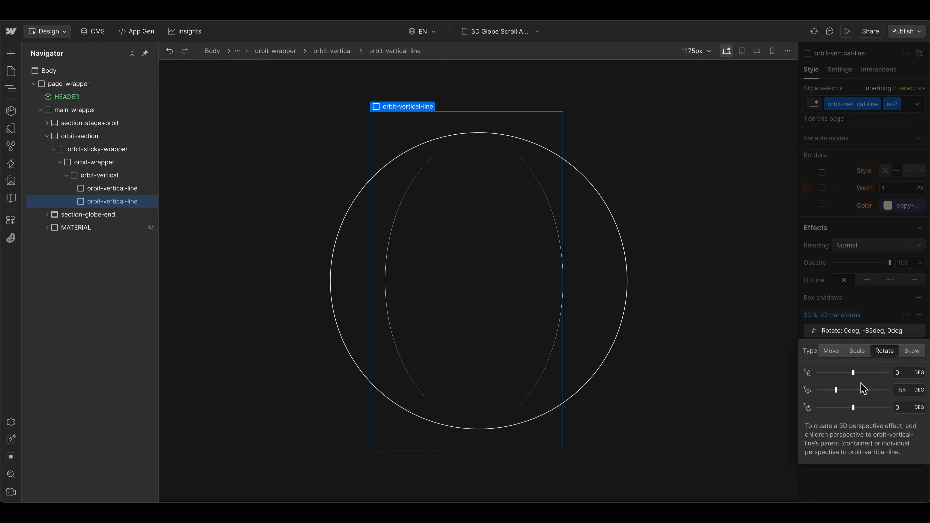
click(875, 331)
Step: Set the left border width of the base orbit-vertical-line class to 0.1 em
shift+click(110, 188)
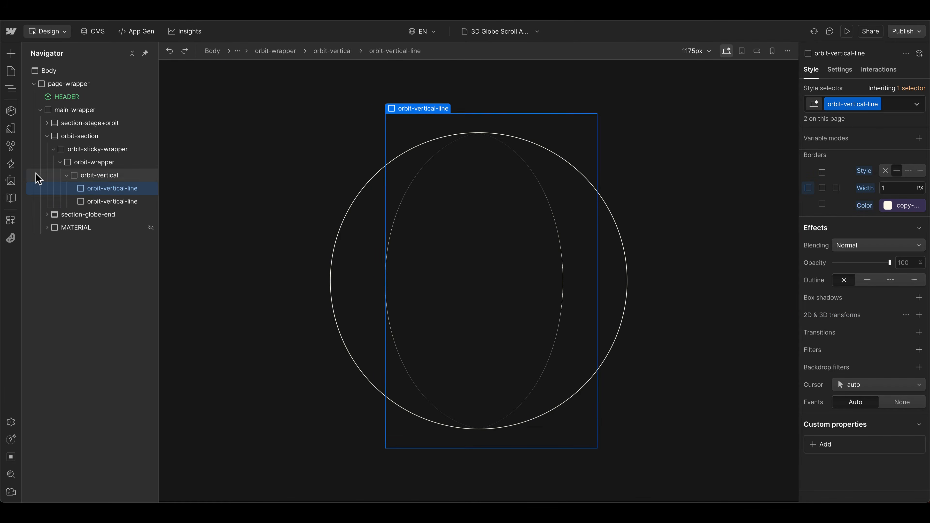
click(110, 201)
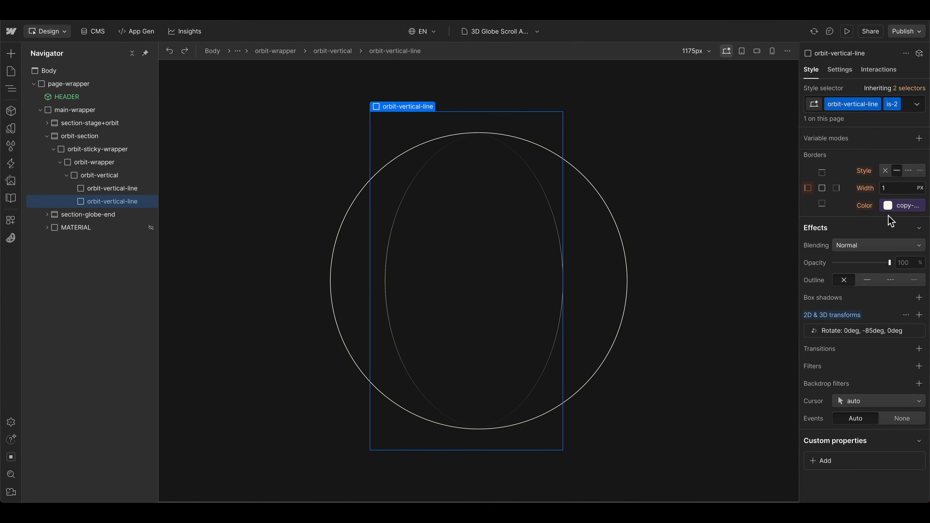
scroll(889, 220, up, 3)
click(117, 189)
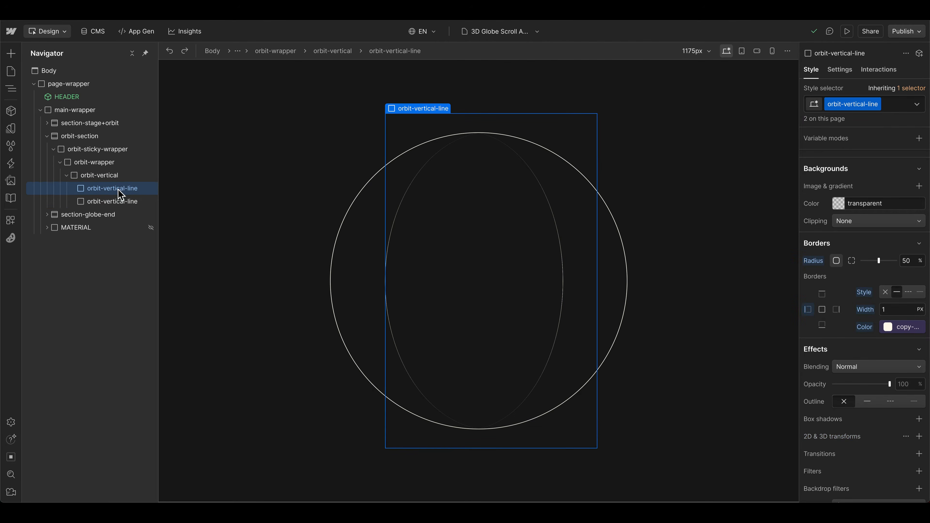
key(Return)
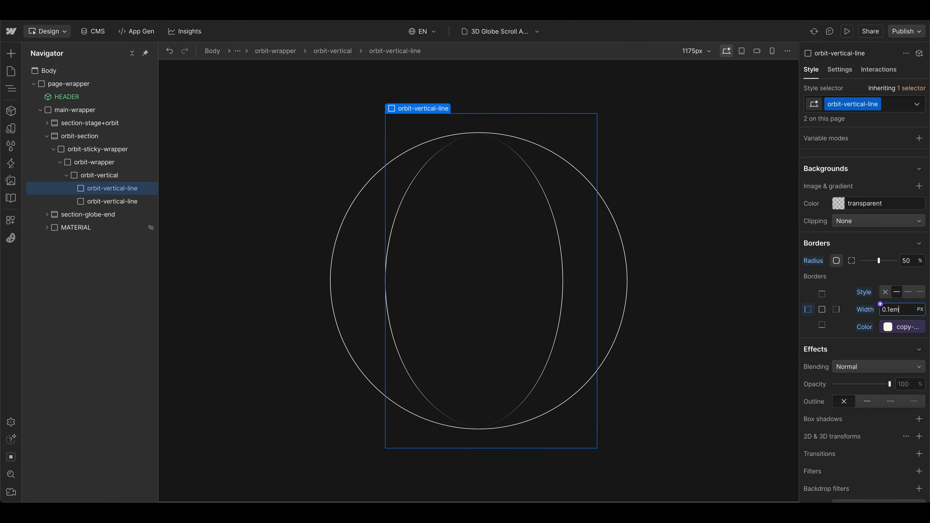
text(0.1em)
key(Return)
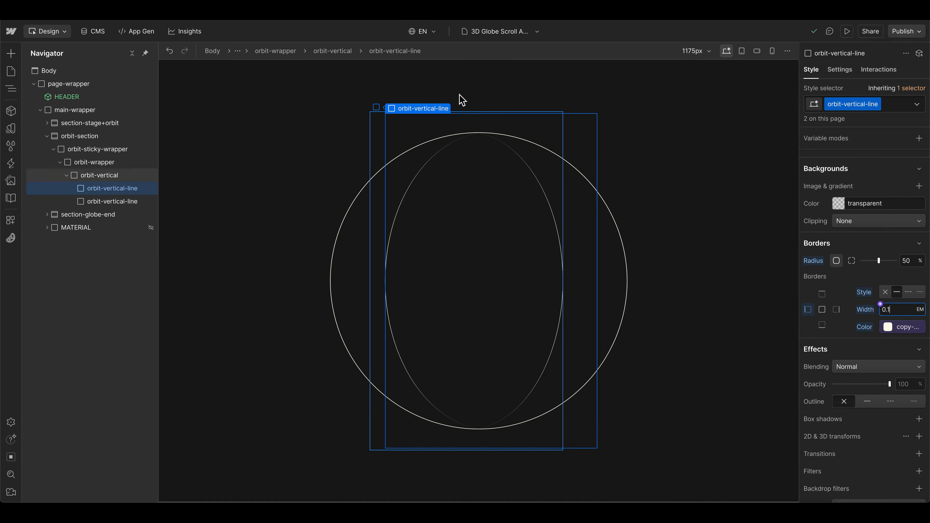
Step: Try smaller font sizes of 0.9 em and 0.5 em on orbit-wrapper to test how the globe scales
click(92, 172)
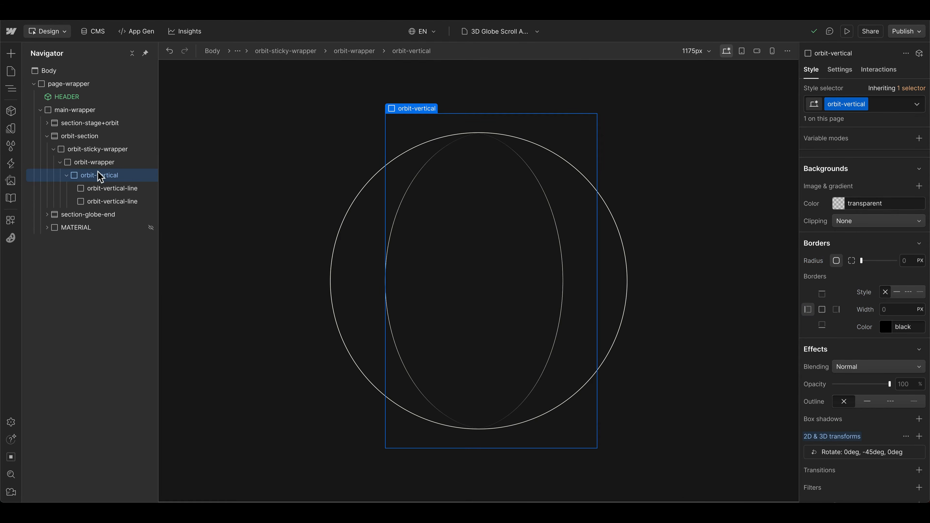
click(91, 165)
scroll(879, 341, up, 10)
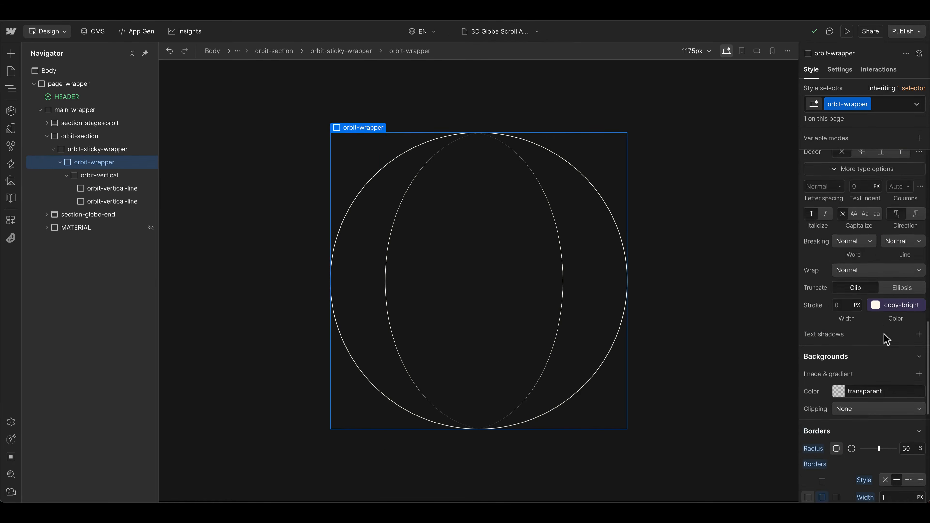
scroll(881, 339, up, 2)
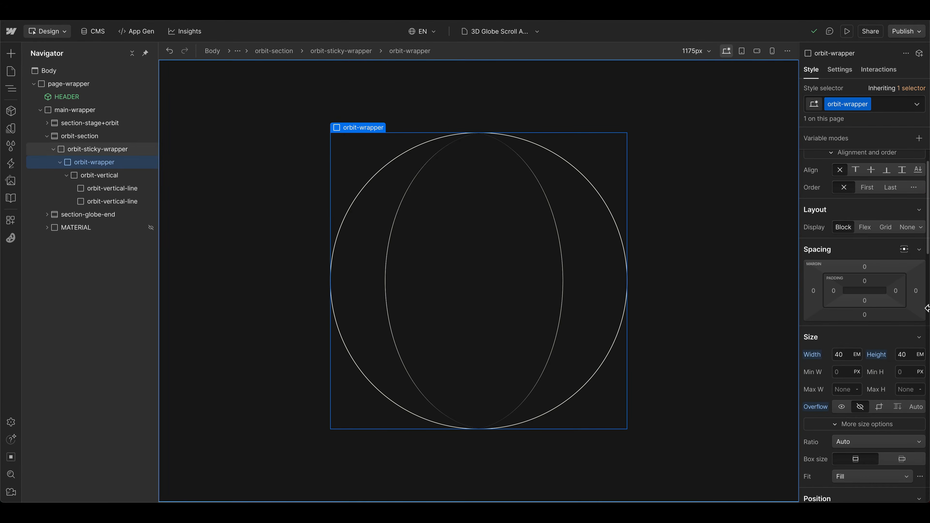
scroll(848, 372, down, 9)
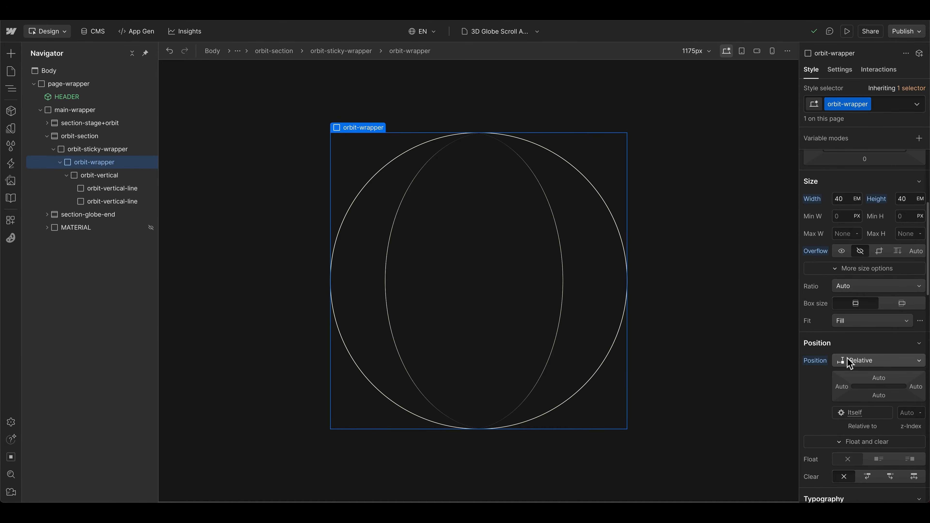
click(843, 369)
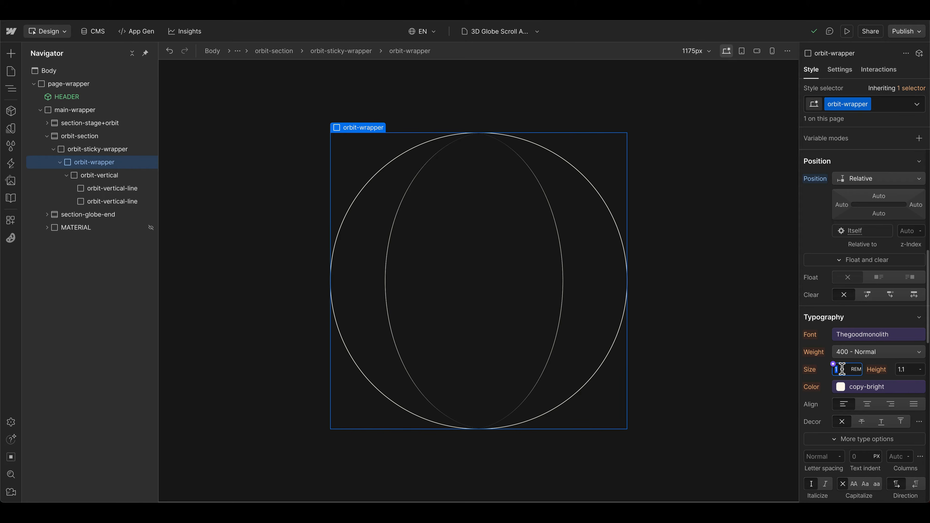
text(0.5)
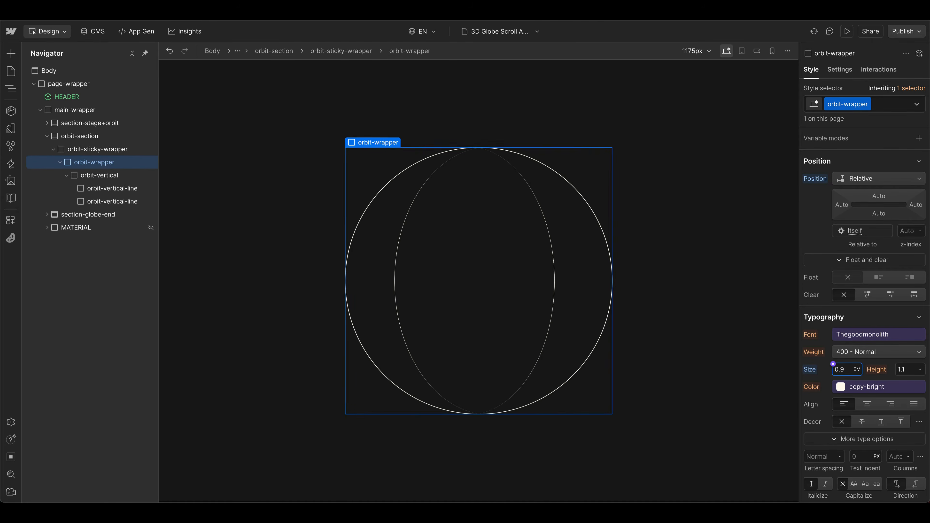
key(BackSpace)
key(BackSpace)
key(BackSpace)
text(1.1)
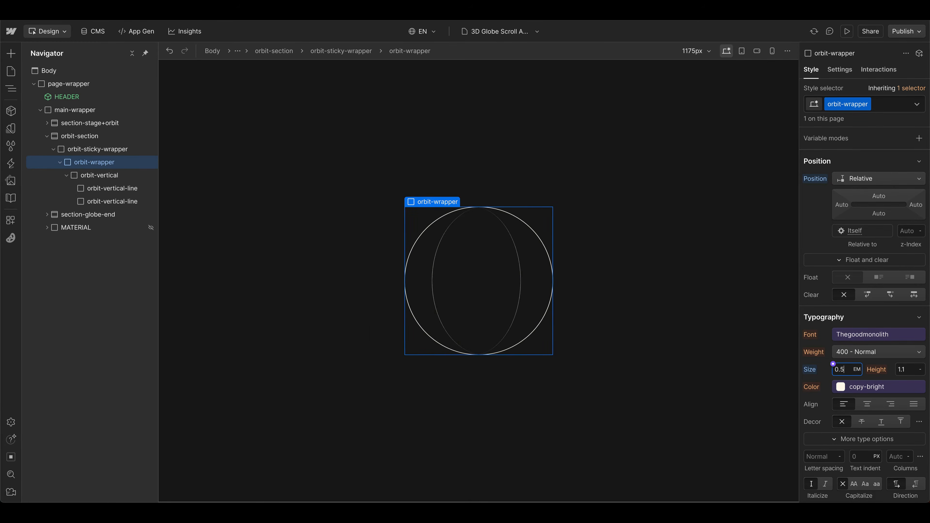
Step: Test larger font sizes up to 2 em on orbit-wrapper and return its font size to 1 em
key(BackSpace)
text(7)
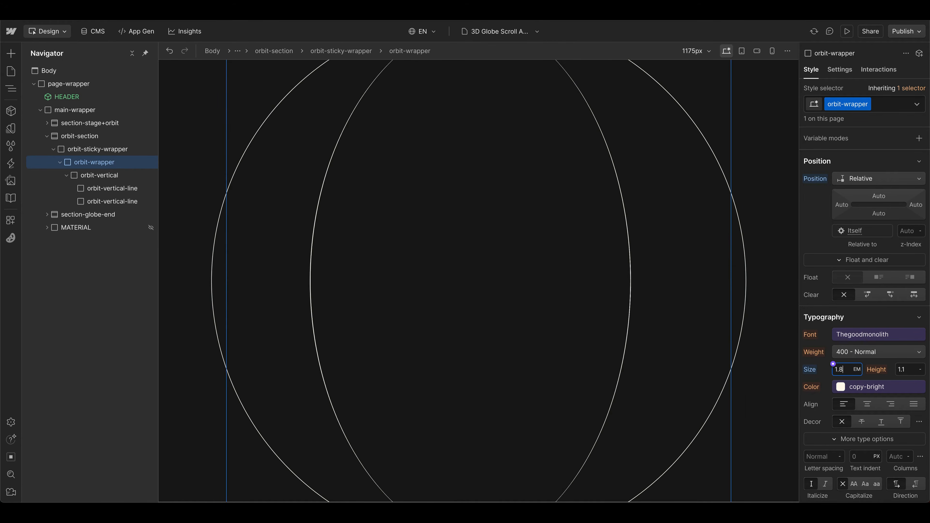
key(BackSpace)
key(BackSpace)
key(BackSpace)
text(2.3)
key(BackSpace)
key(BackSpace)
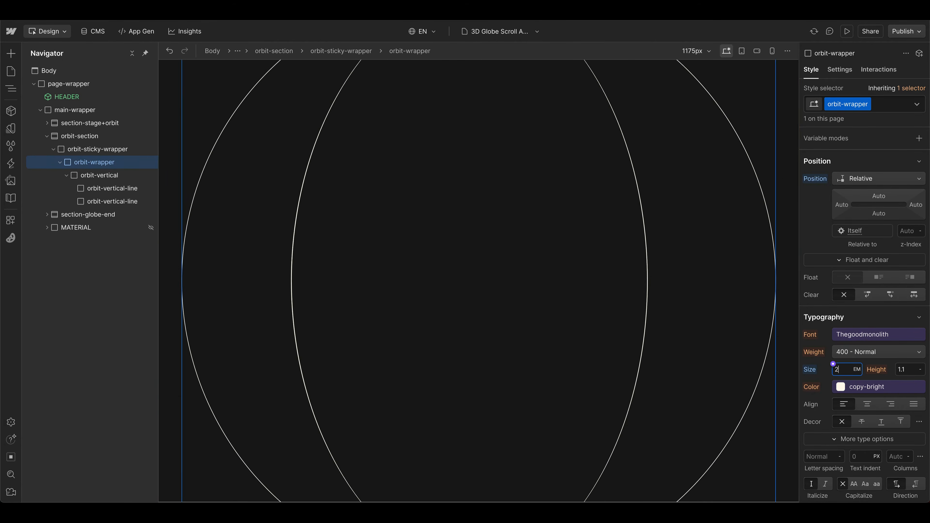
key(Return)
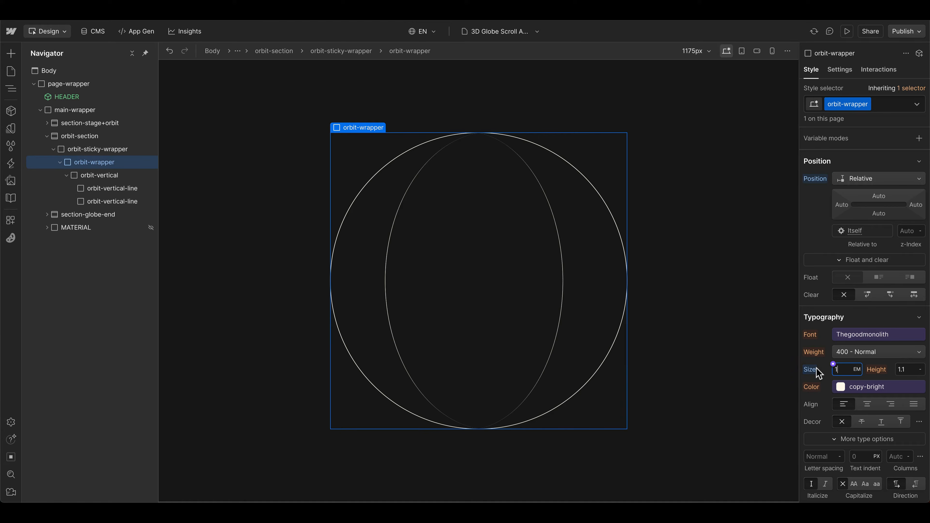
Step: Change the left border width of the base orbit-vertical-line class to 2 px
scroll(858, 337, up, 8)
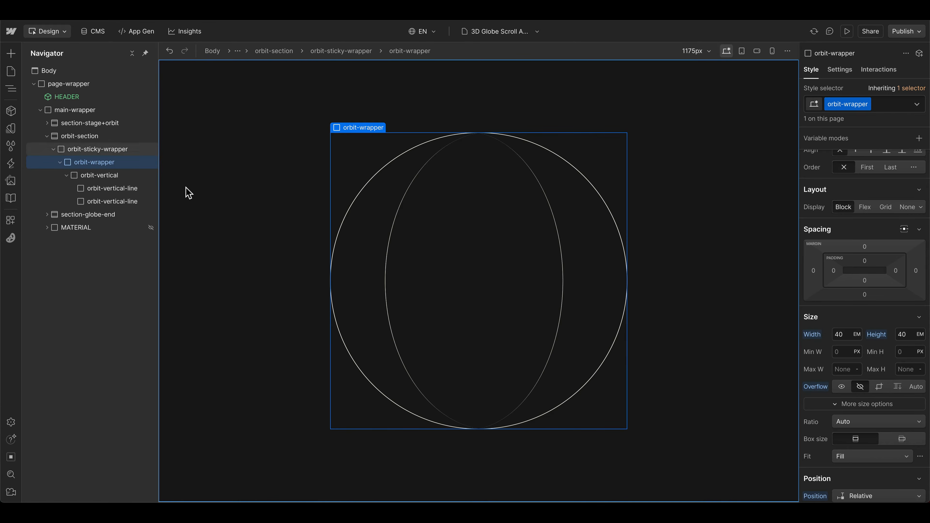
click(139, 189)
scroll(894, 279, down, 5)
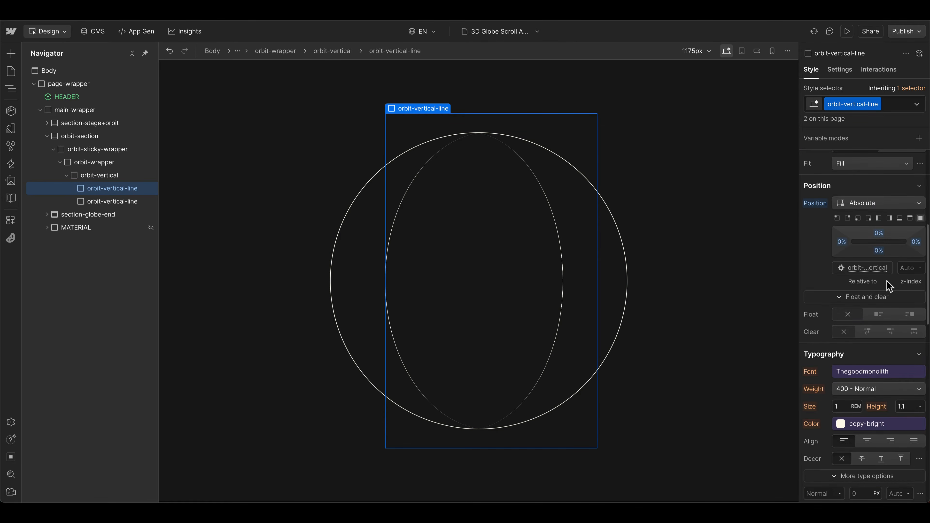
scroll(888, 284, up, 5)
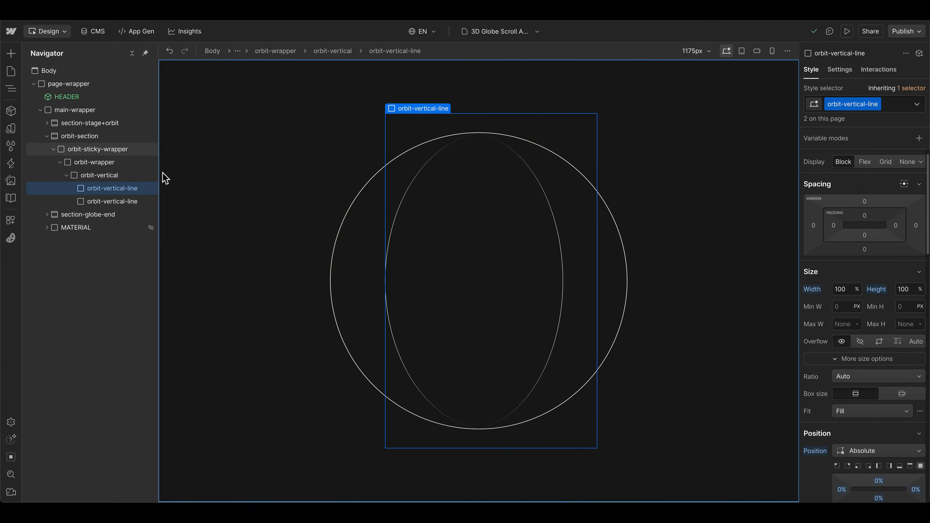
click(567, 226)
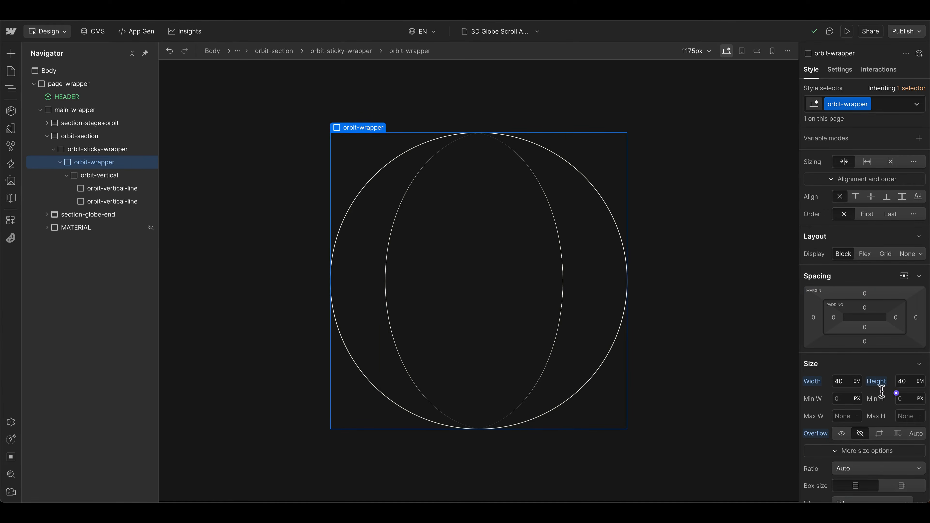
click(114, 189)
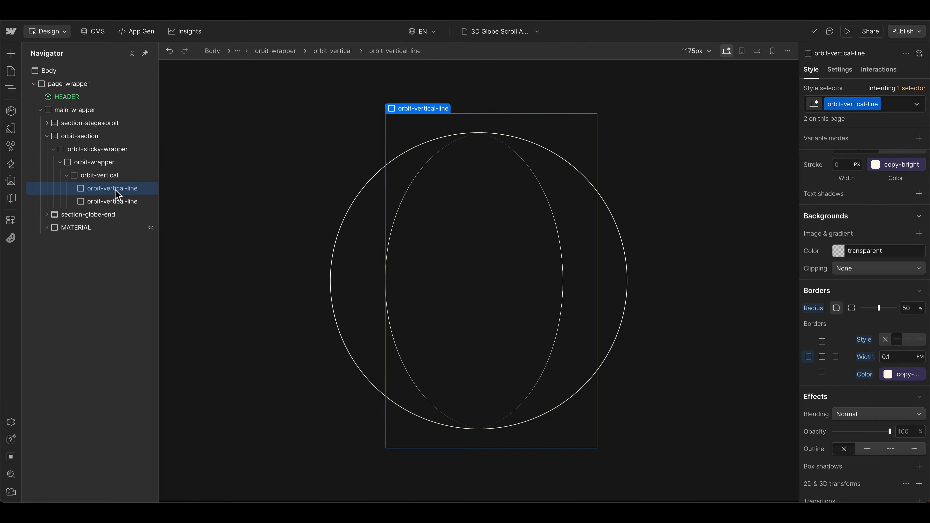
click(894, 357)
text(2px)
key(Return)
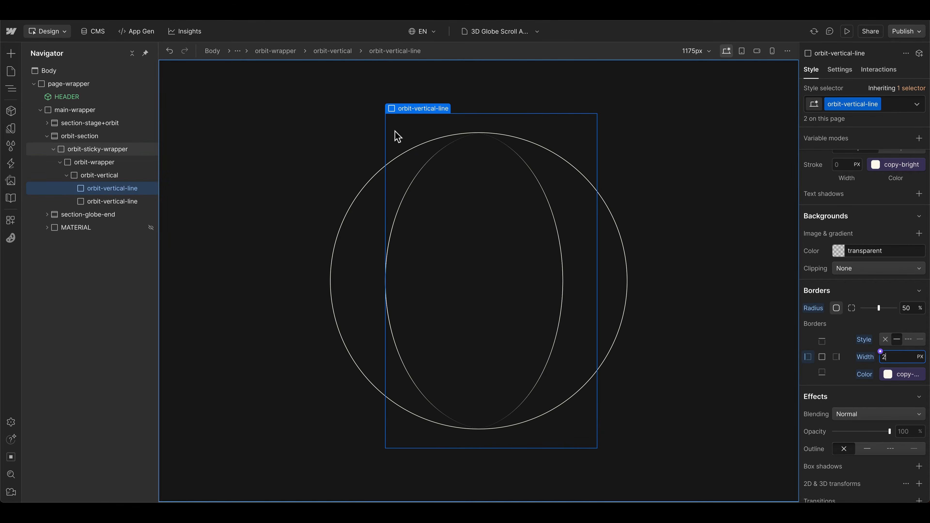
click(324, 179)
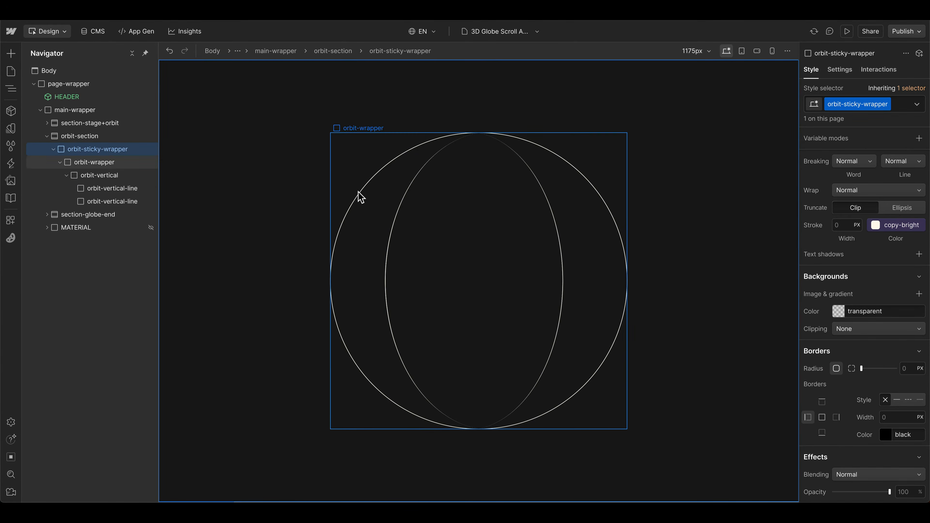
click(95, 162)
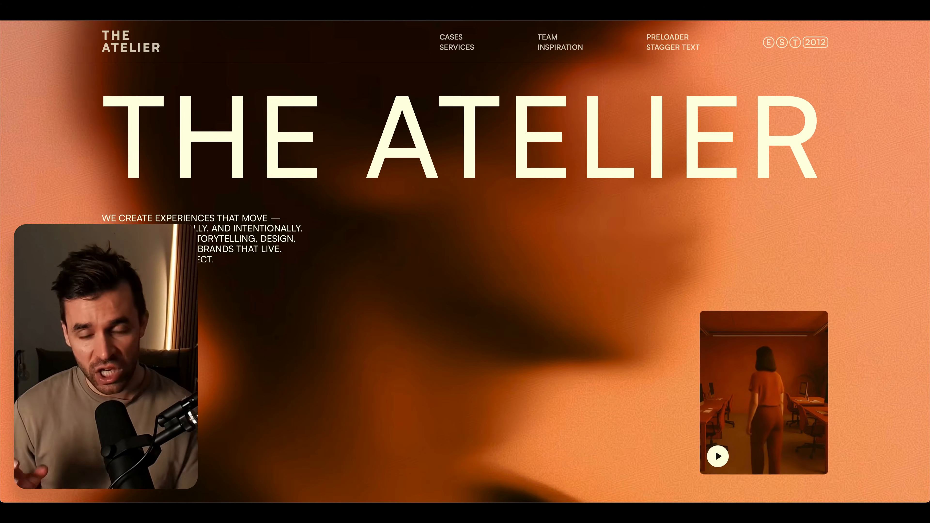
scroll(466, 262, down, 10)
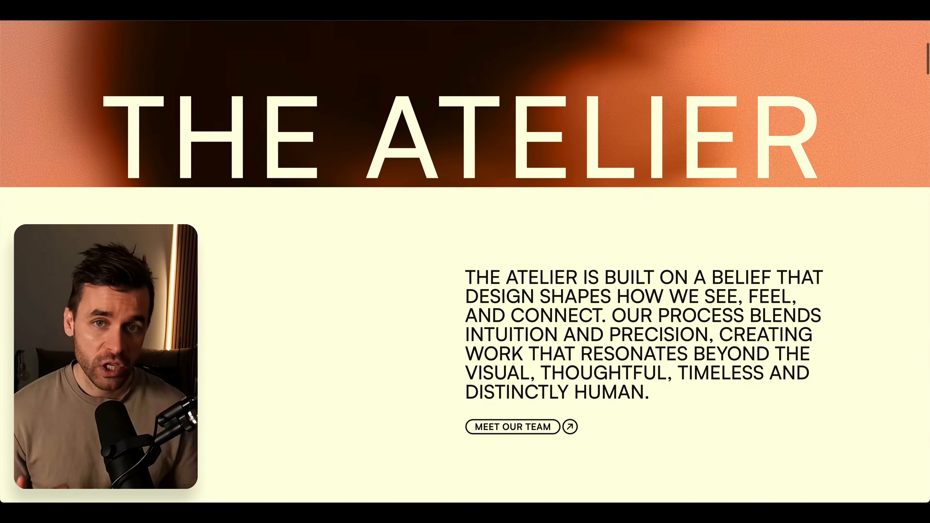
scroll(465, 261, down, 15)
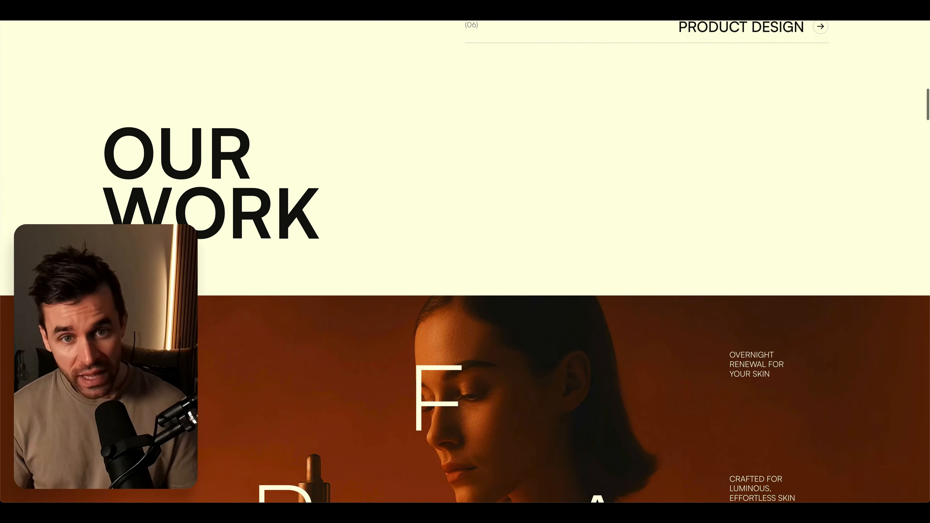
scroll(465, 261, down, 15)
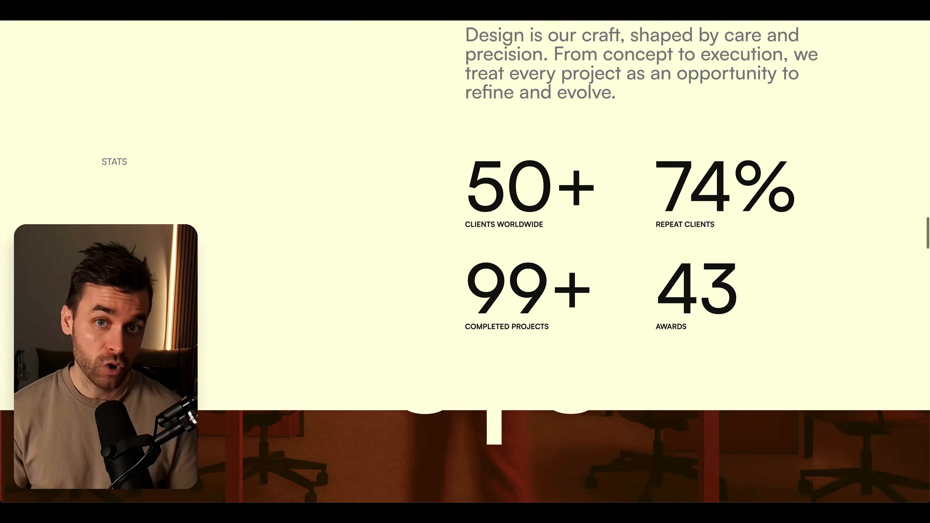
scroll(465, 261, down, 15)
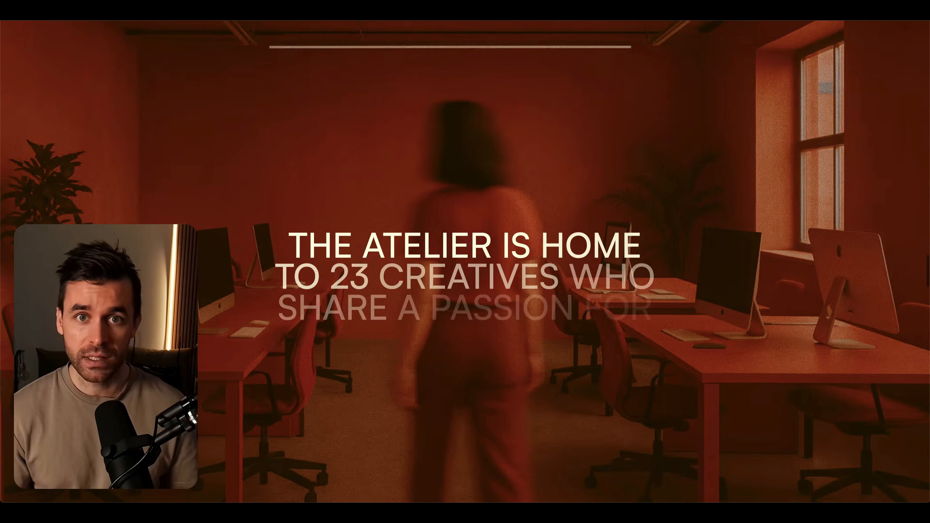
scroll(465, 261, down, 10)
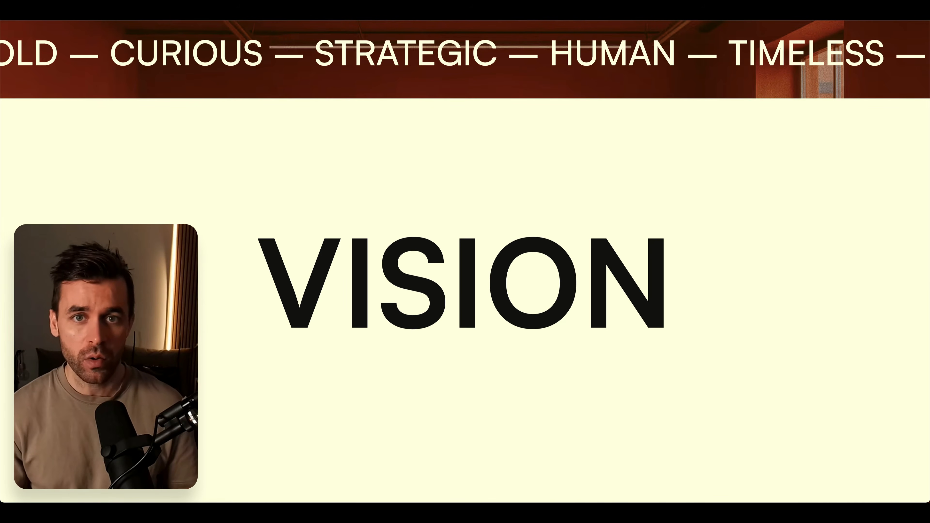
scroll(465, 262, down, 5)
scroll(465, 261, down, 3)
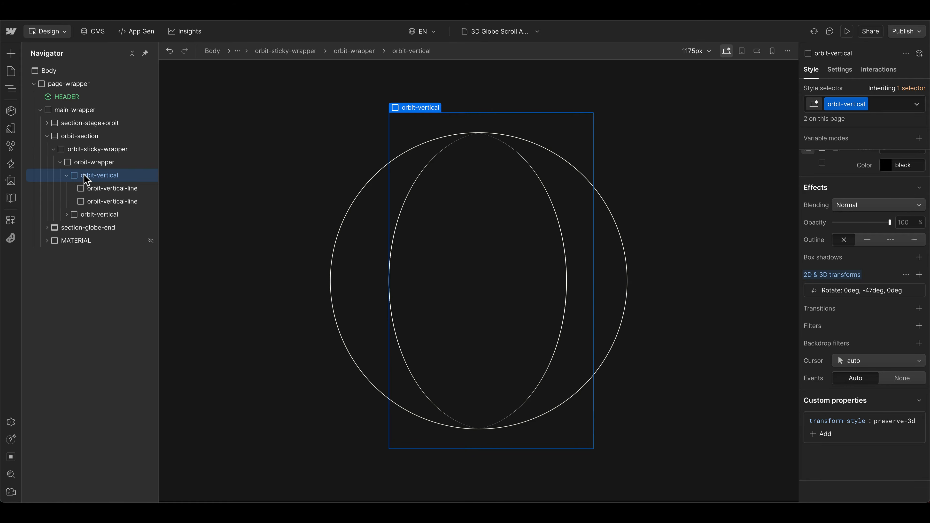
Step: Duplicate the class of the second orbit-vertical element and rename the copy orbit-horizontal
click(67, 176)
click(84, 188)
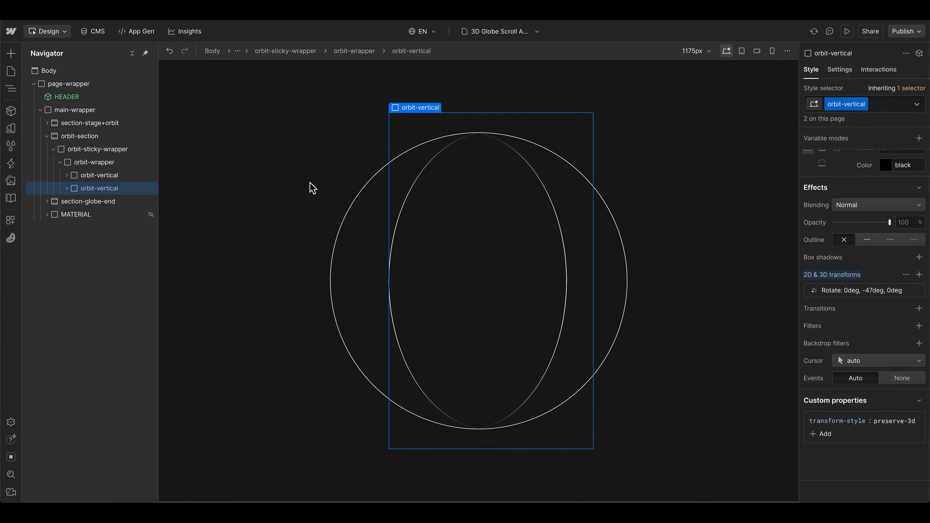
click(859, 99)
click(842, 128)
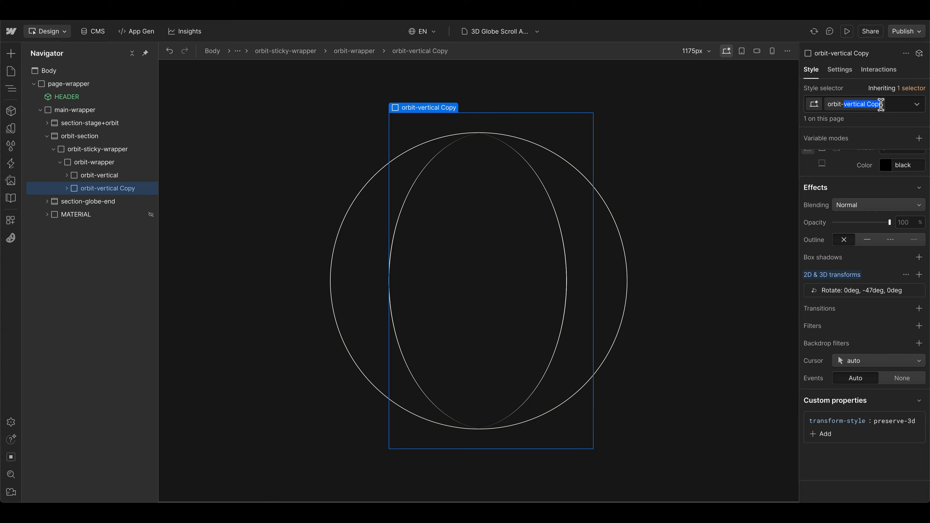
text(horizontal)
key(Return)
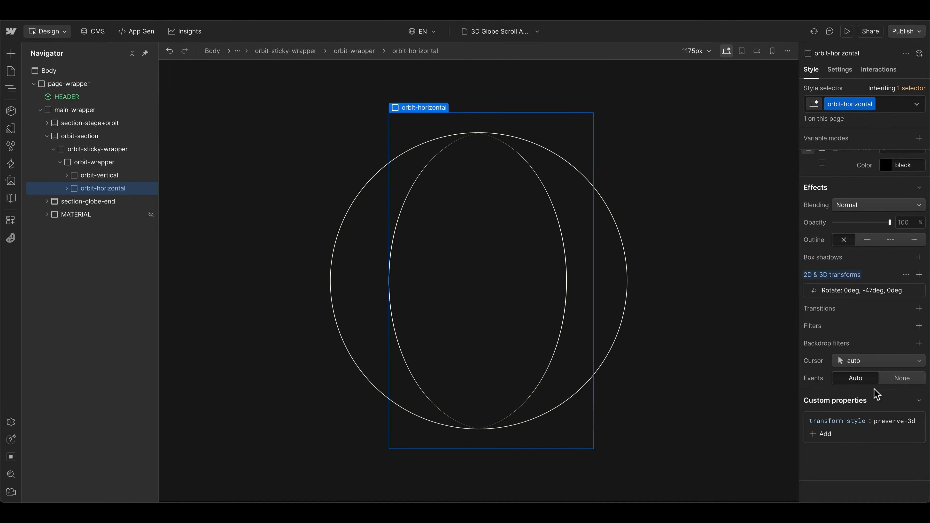
Step: Remove the rotate transform from orbit-horizontal and delete the second orbit-vertical-line inside it
scroll(875, 392, up, 1)
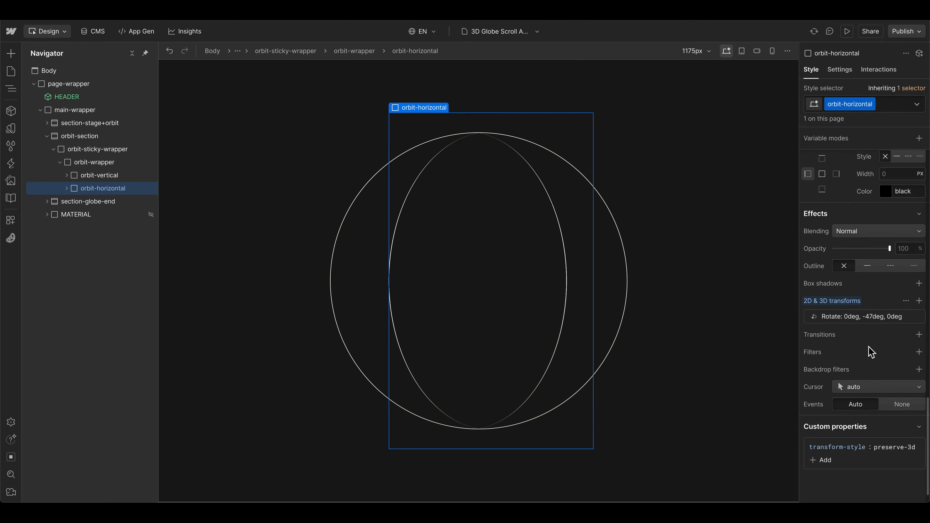
alt+click(843, 304)
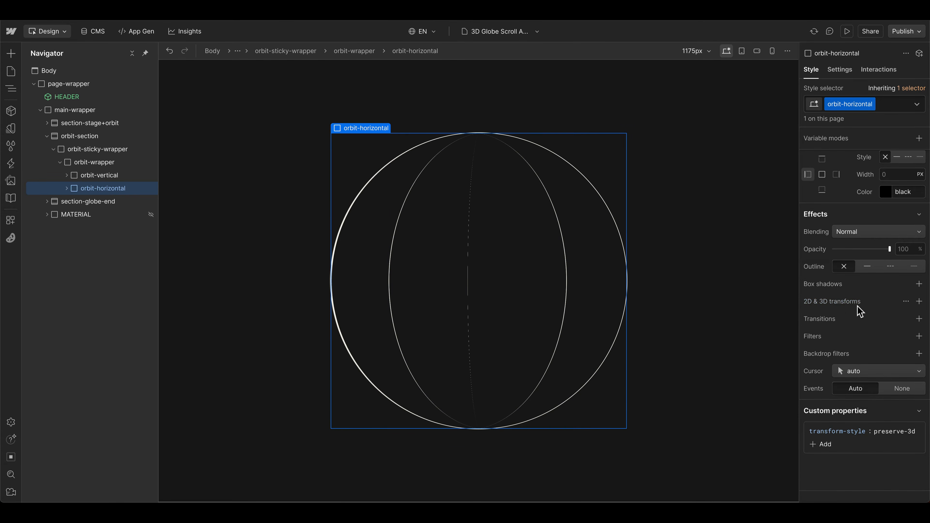
scroll(858, 310, up, 3)
scroll(857, 315, up, 10)
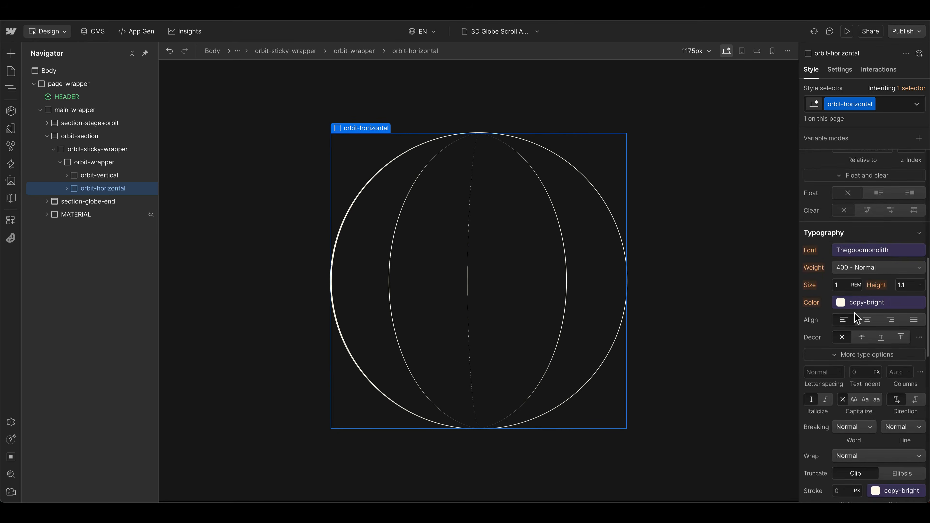
click(67, 188)
click(123, 215)
key(Delete)
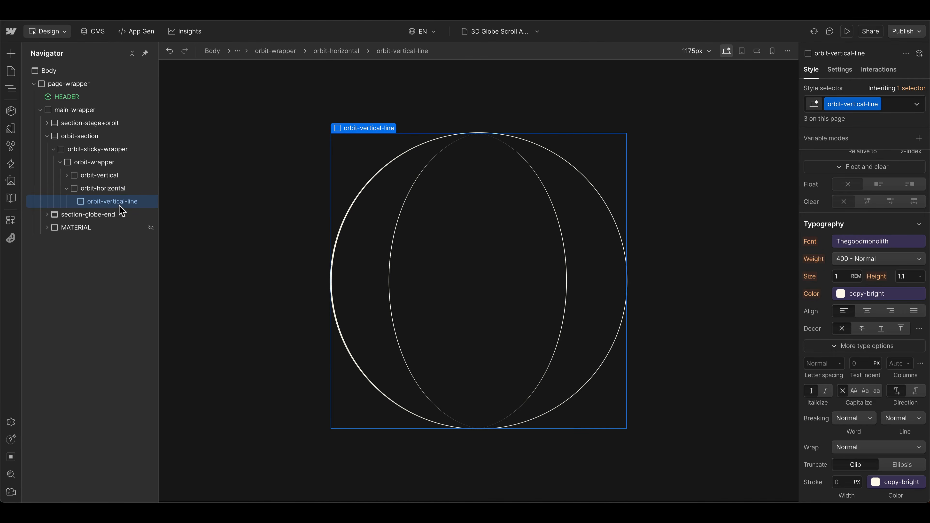
Step: Duplicate the class of the remaining line inside orbit-horizontal and rename the copy orbit-horizontal-line
click(876, 107)
click(868, 131)
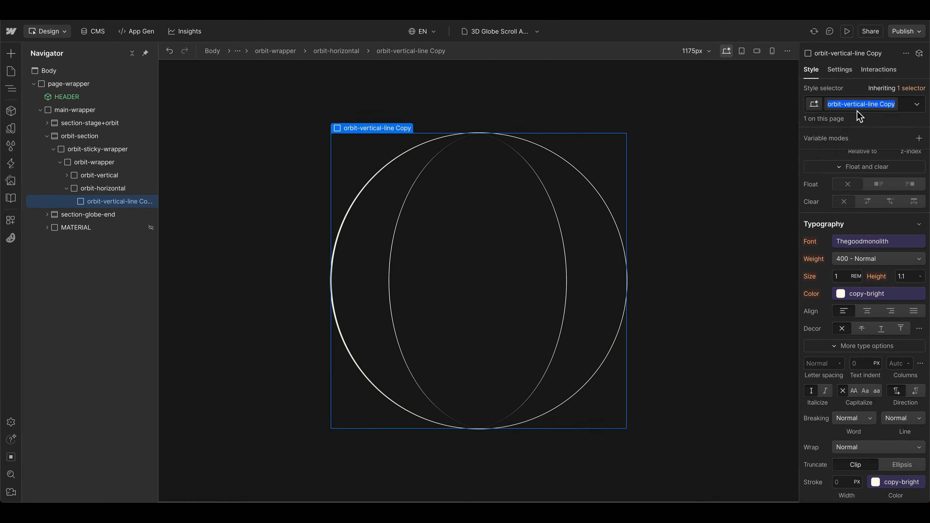
double_click(854, 104)
text(hor)
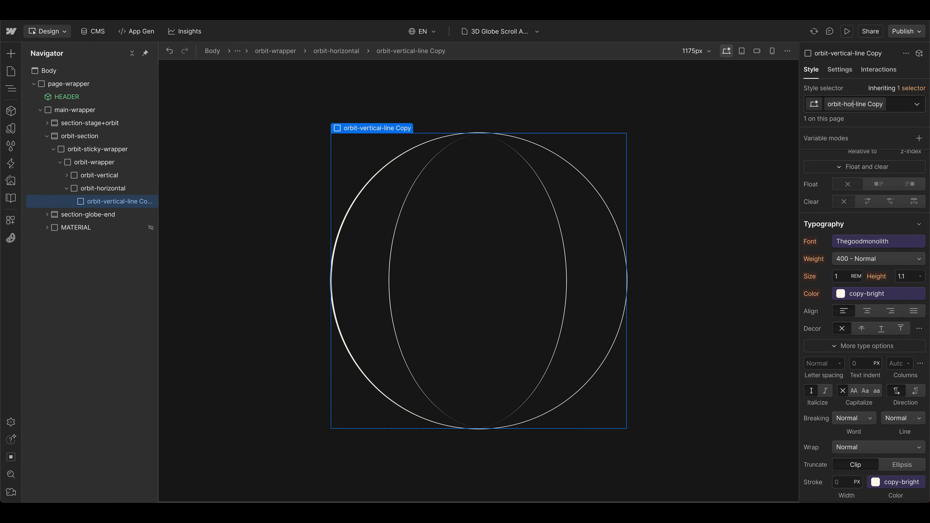
text(izontal)
key(Return)
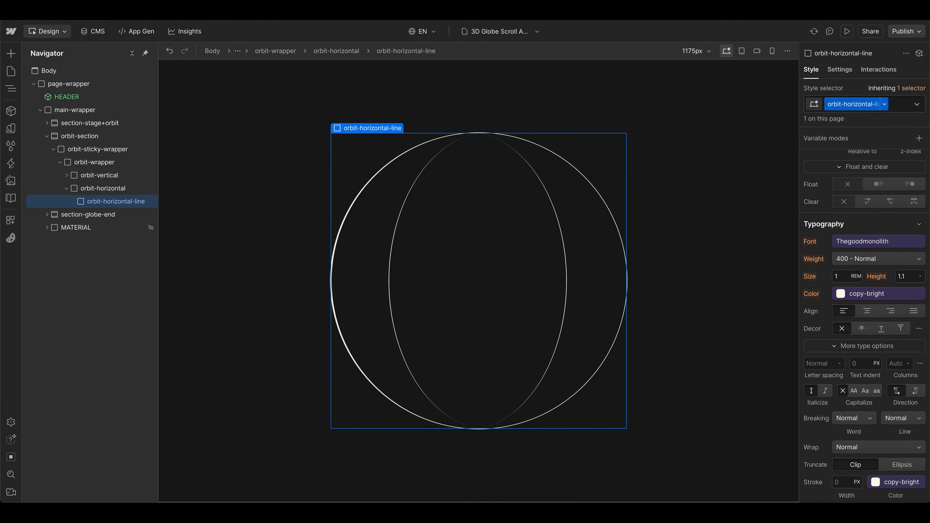
Step: Give orbit-horizontal-line a solid 2 px copy-bright border on all sides and a 50% corner radius
scroll(858, 323, up, 10)
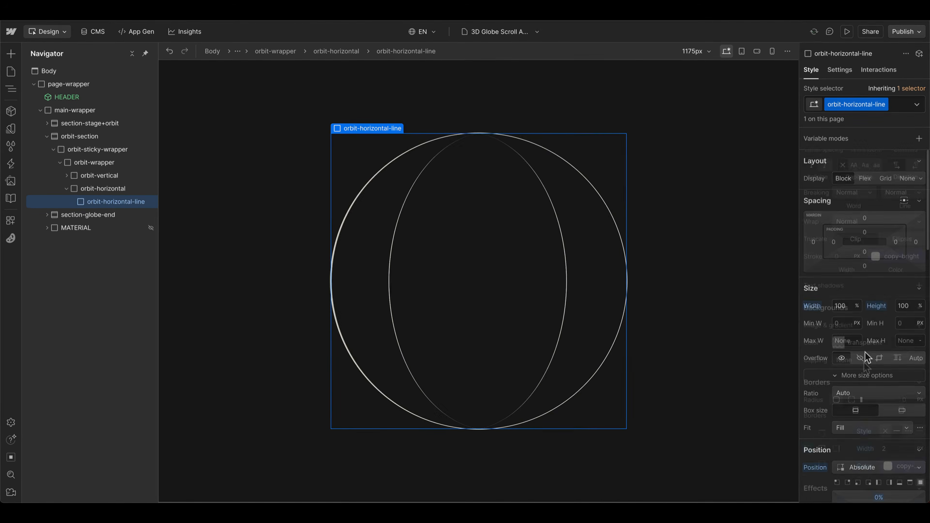
scroll(853, 330, down, 10)
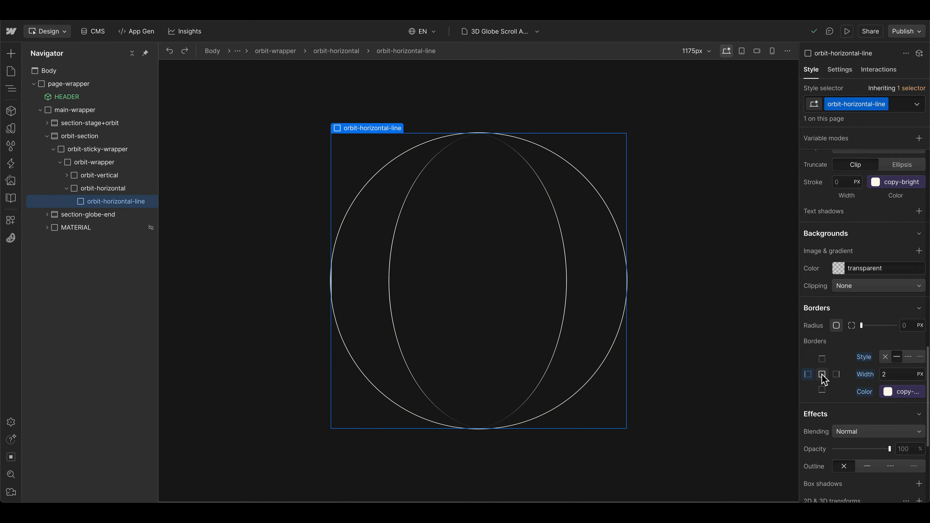
click(822, 374)
click(893, 378)
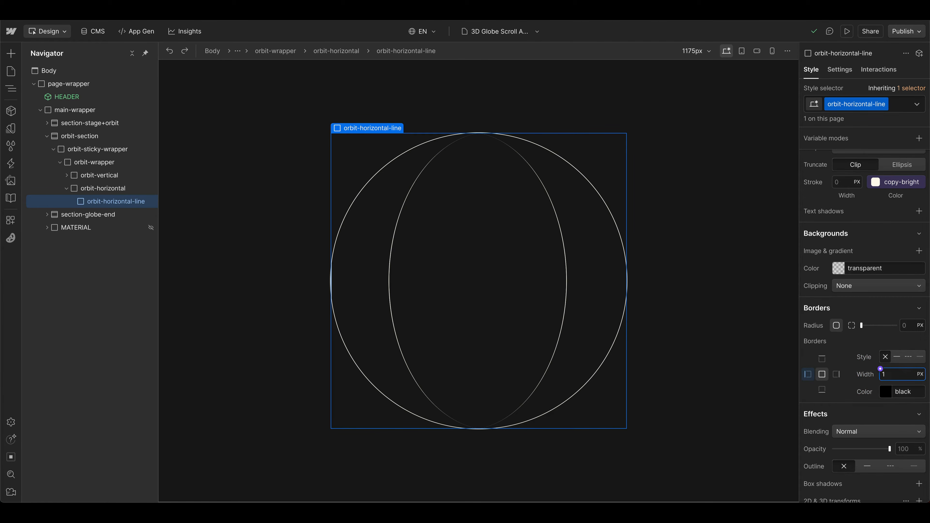
text(2px)
key(Return)
click(890, 392)
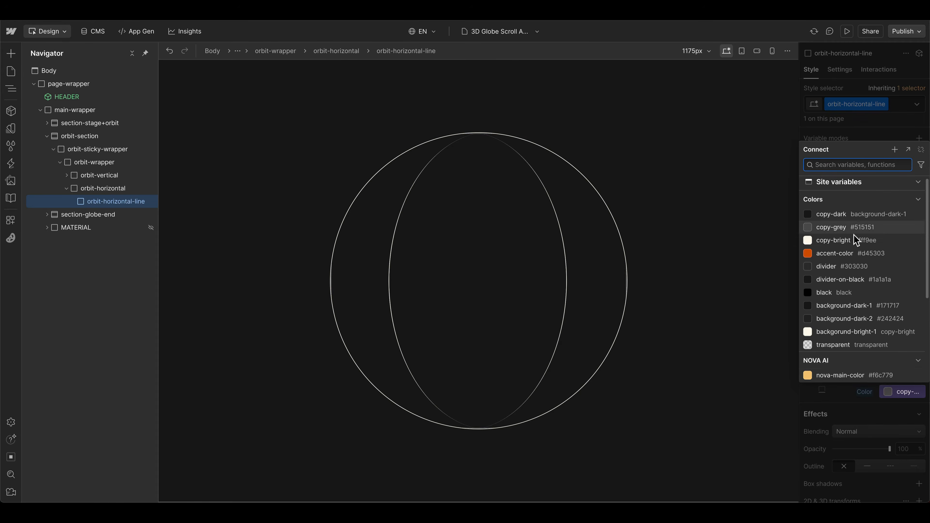
click(856, 241)
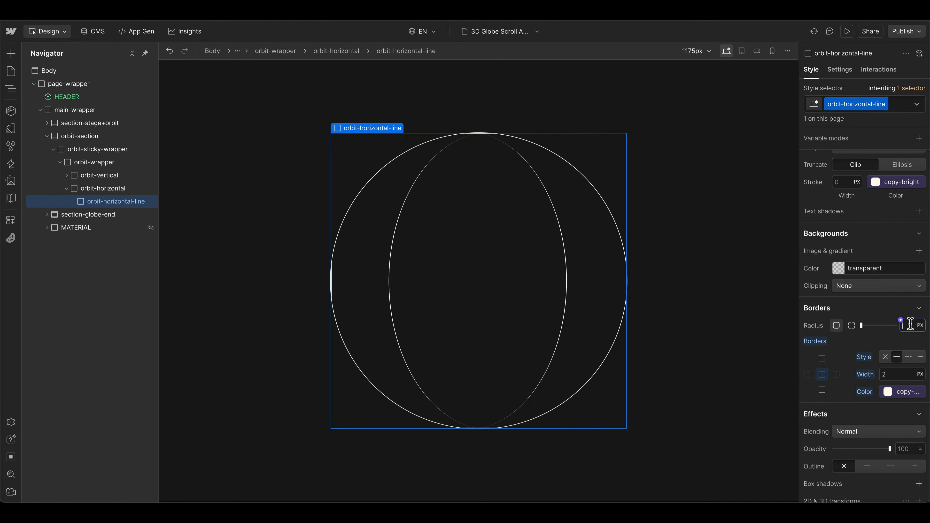
click(901, 320)
text(50%)
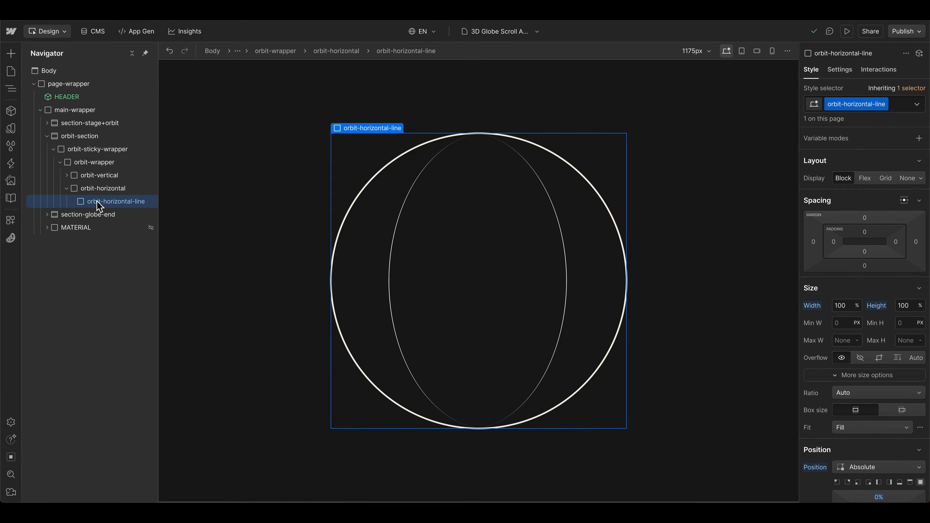
Step: Set the top offset of orbit-horizontal-line to -2% and reset its other three position offsets to Auto
scroll(876, 346, down, 4)
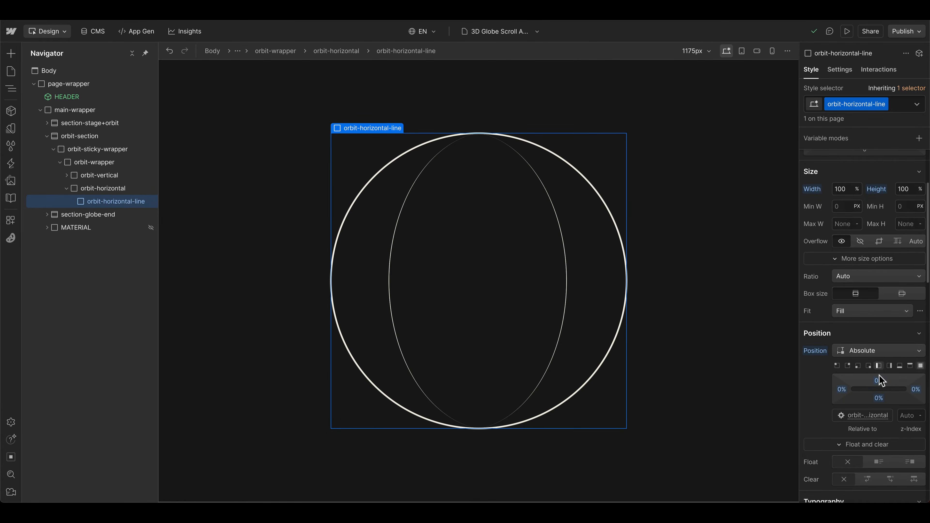
alt+click(880, 399)
click(878, 381)
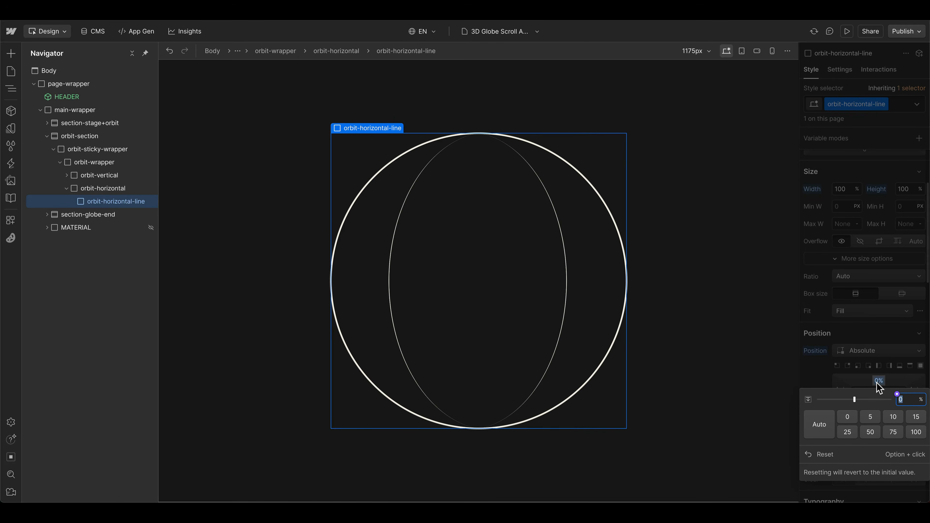
text(-2)
key(Return)
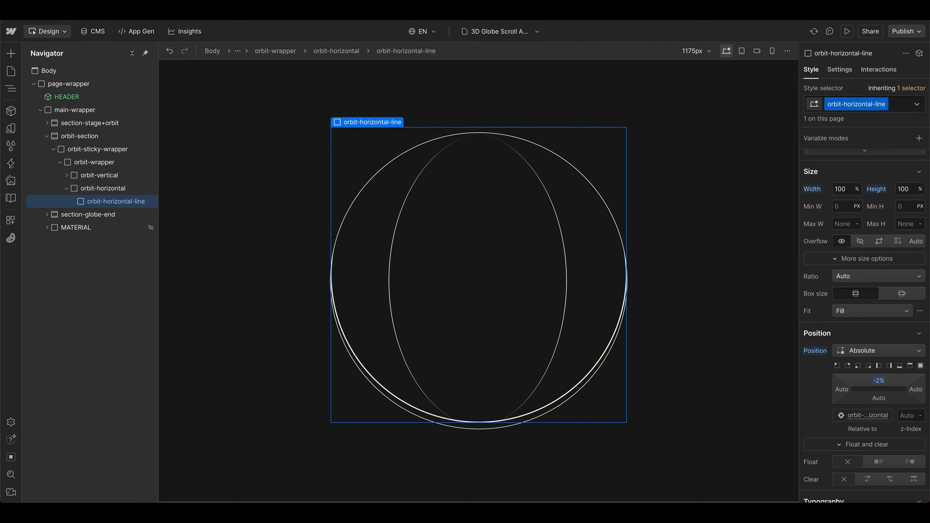
Step: Set the height of orbit-horizontal-line to 40% and its width to 106%
scroll(913, 305, up, 4)
text(40)
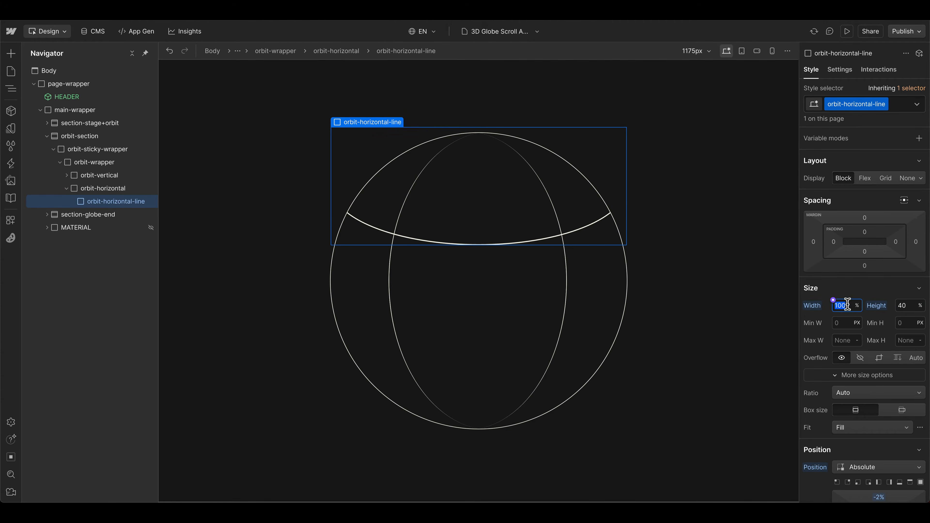
key(Up)
key(Up)
key(Up)
key(Up)
key(Up)
key(Up)
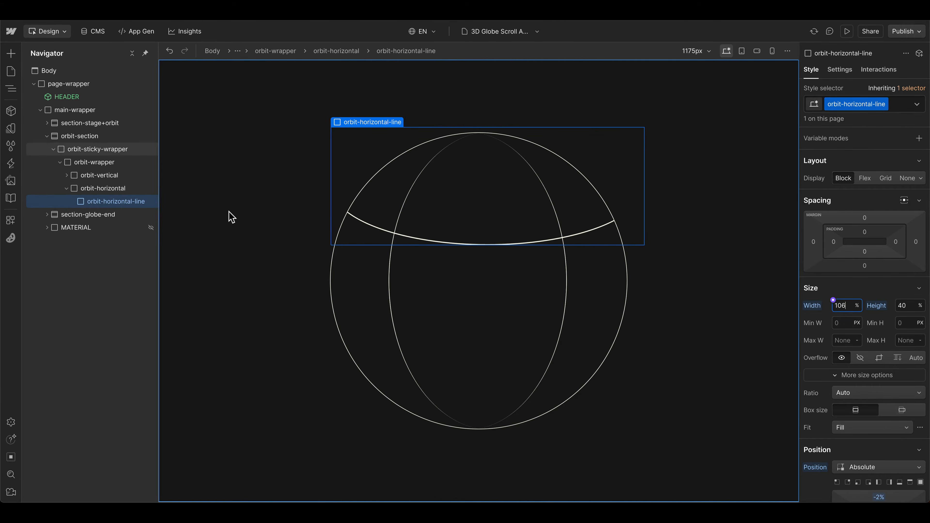
Step: Make orbit-horizontal a vertical flex container with its content centered on both axes
click(96, 189)
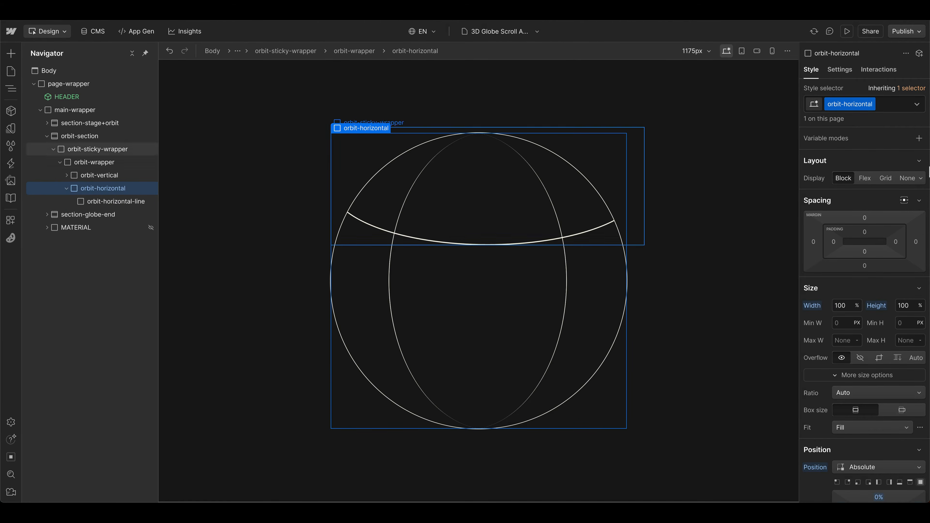
click(866, 178)
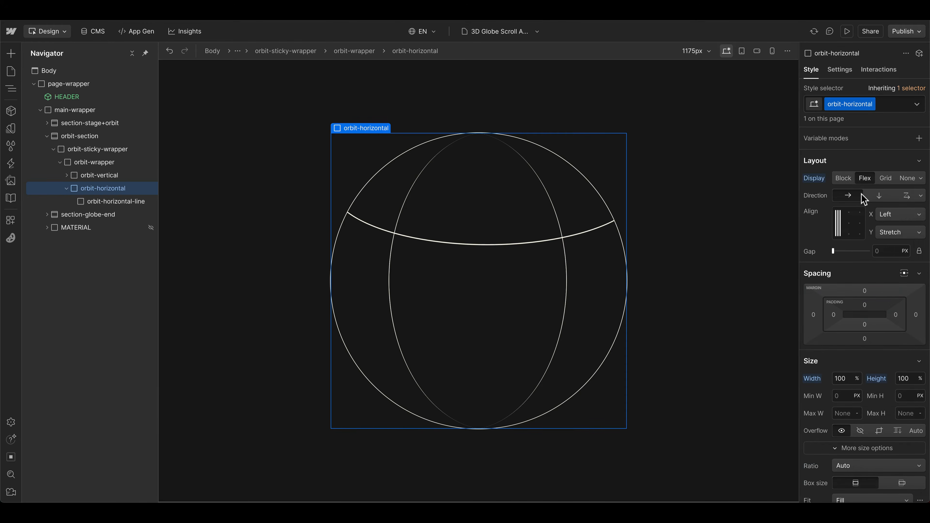
click(880, 197)
click(852, 223)
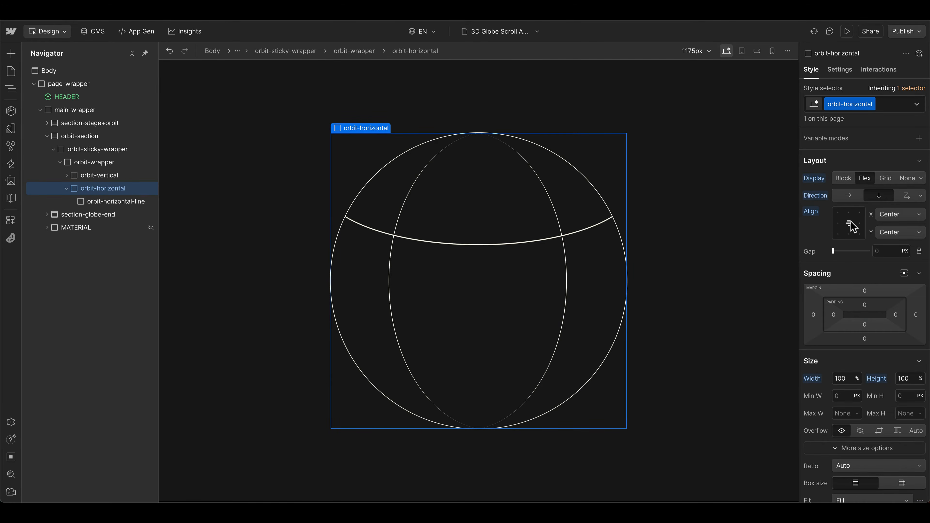
Step: Duplicate orbit-horizontal-line and add the combo class is-2 to the copy
scroll(851, 227, down, 2)
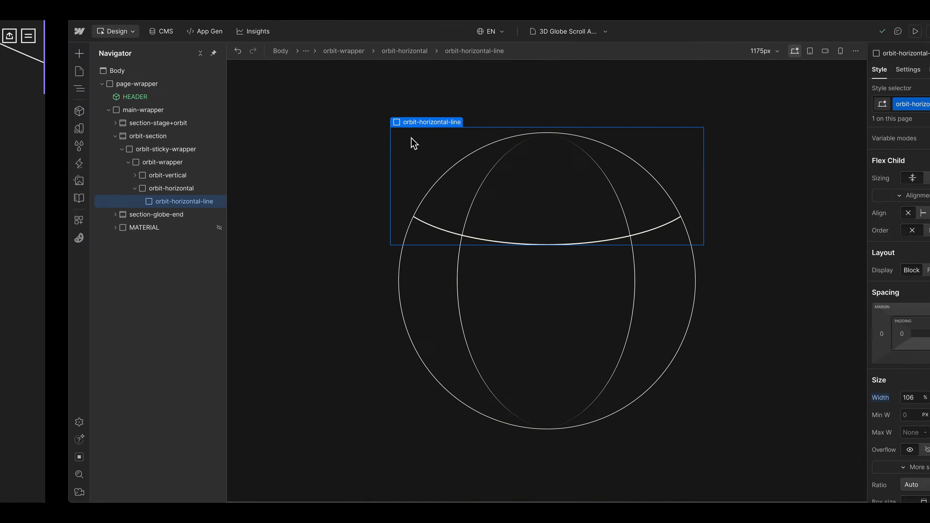
key(ctrl+d)
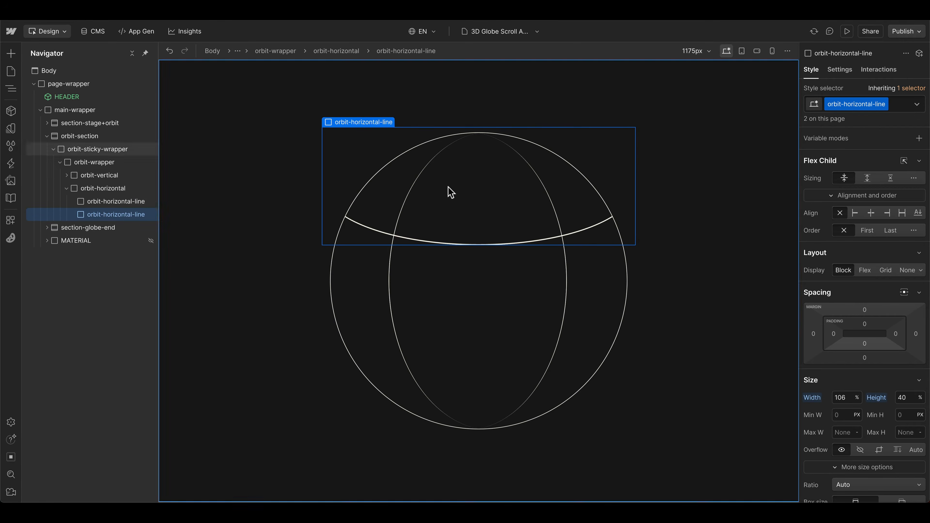
click(902, 103)
text(is-2)
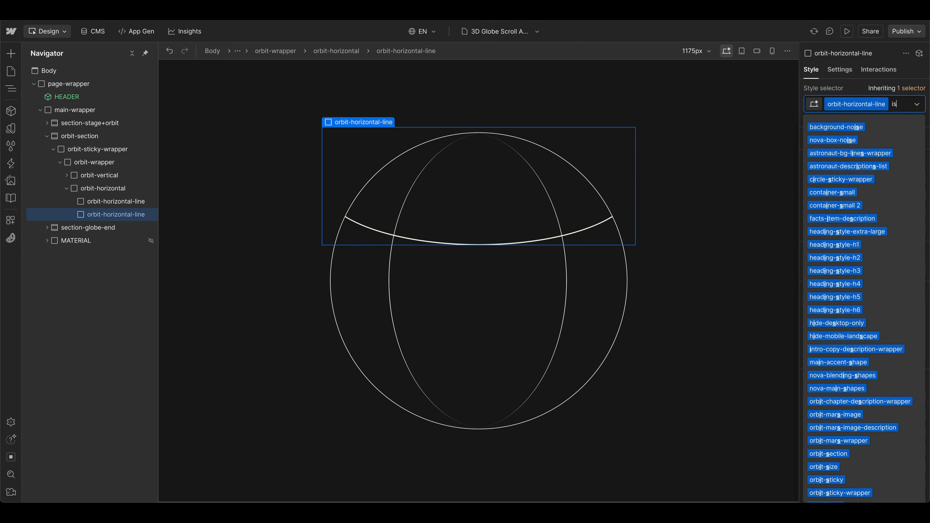
key(Return)
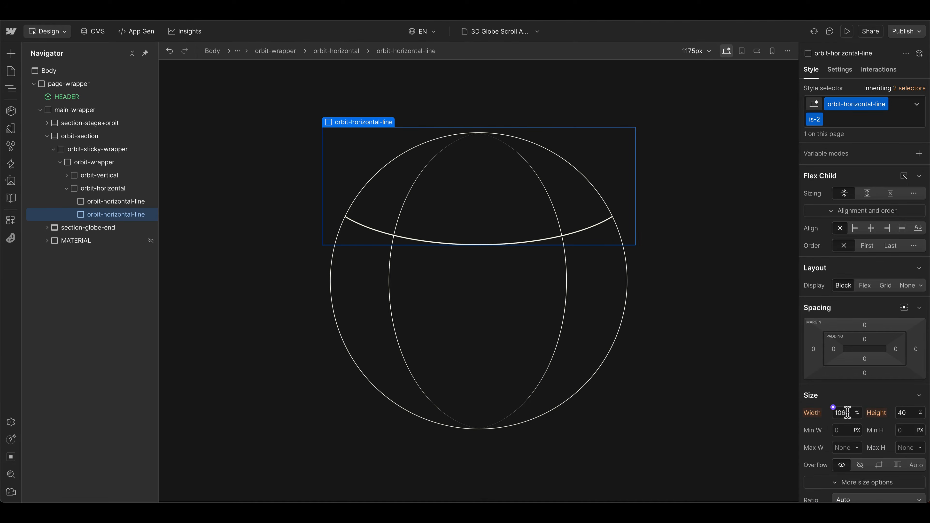
Step: Move the is-2 horizontal line up to a top offset of -23% and narrow its width to 54%
scroll(847, 412, down, 5)
drag(879, 447, 881, 435)
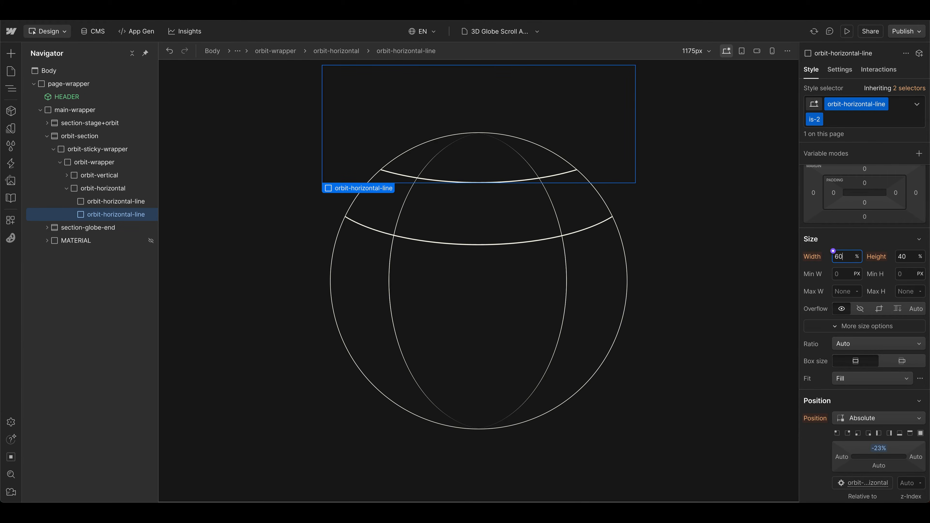
text(60)
key(Return)
key(Down)
key(Down)
key(Down)
key(Up)
key(Up)
key(Up)
key(Up)
key(Up)
key(Up)
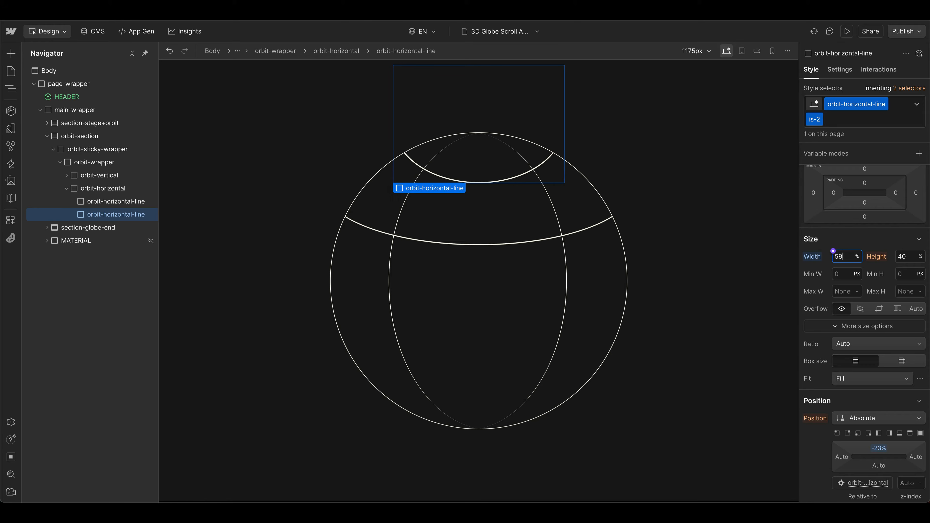
key(Down)
key(Down)
key(Down)
key(Down)
key(Down)
key(Down)
key(Down)
key(Down)
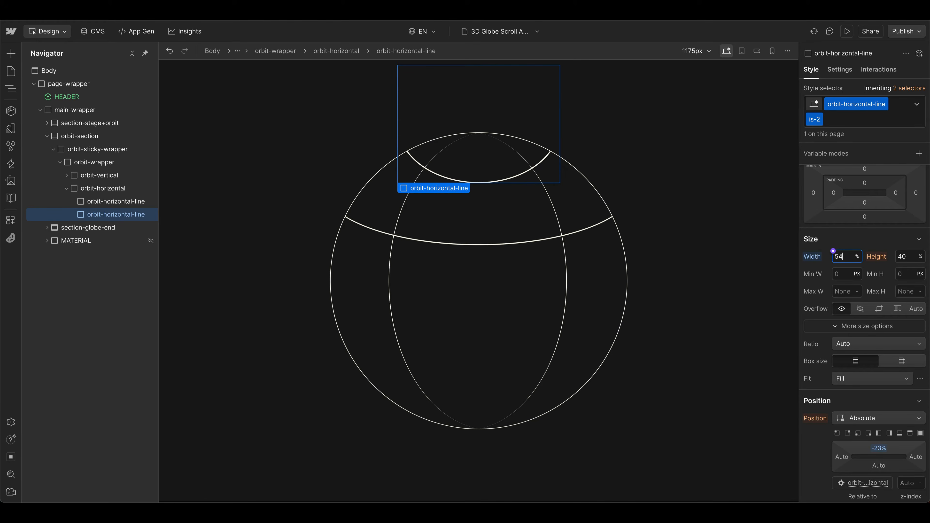
Step: Fine-tune the width of the is-2 horizontal line so its curve ends meet the circle's outline
key(Up)
key(Up)
key(Up)
key(Up)
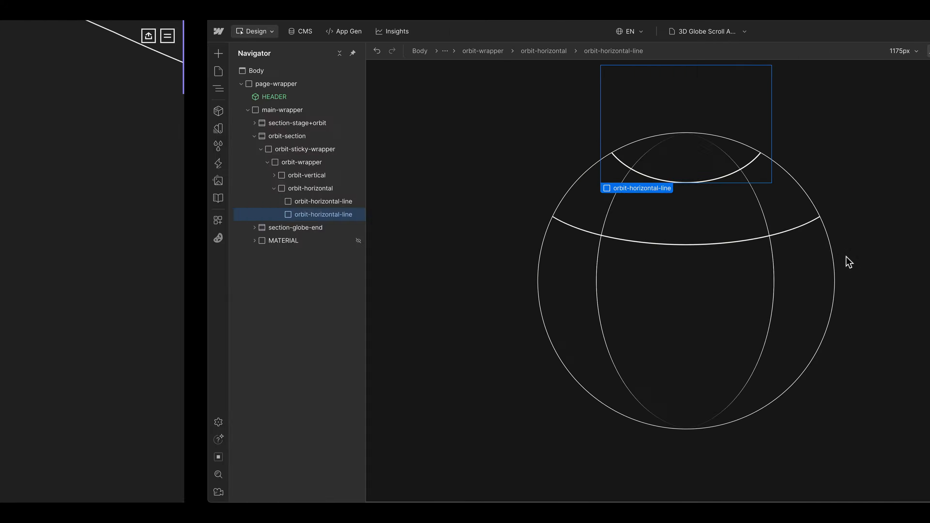
key(Down)
key(Down)
key(Down)
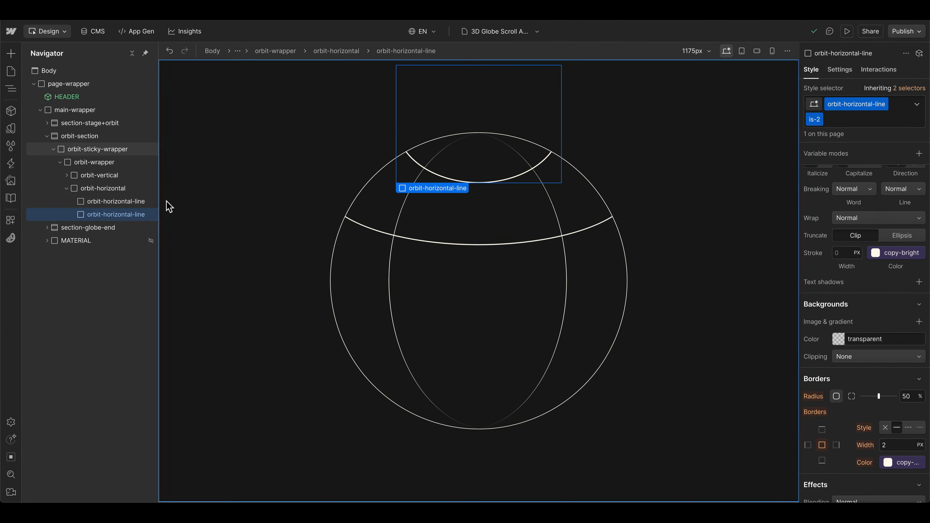
Step: Set the border width of the base orbit-horizontal-line class to 1 px
scroll(910, 416, down, 1)
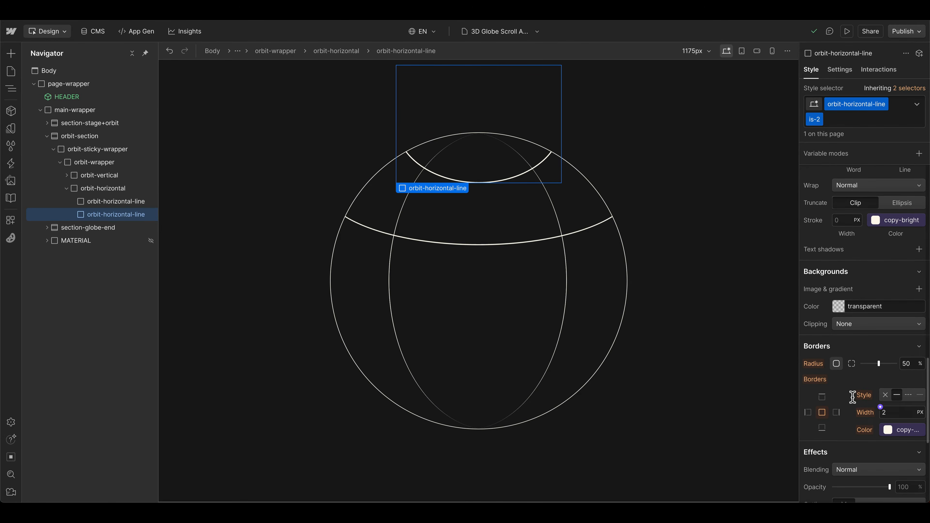
click(127, 202)
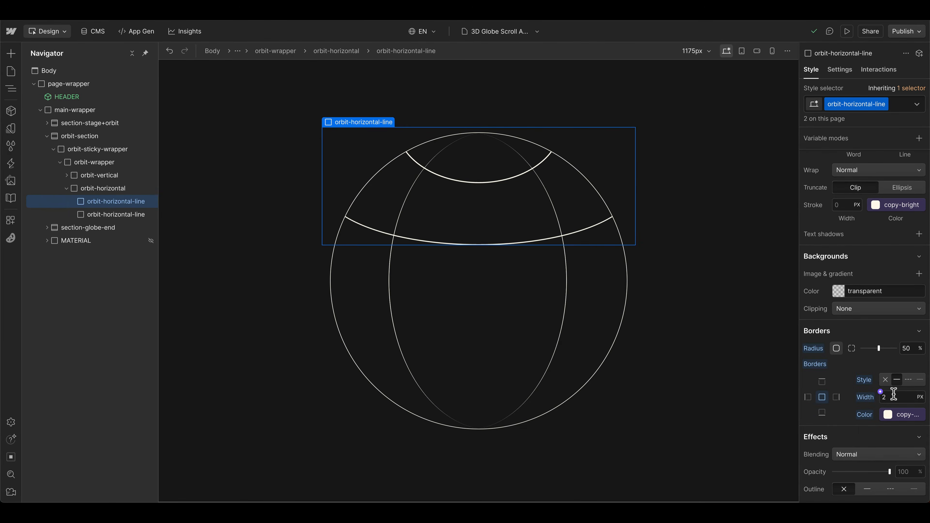
key(Return)
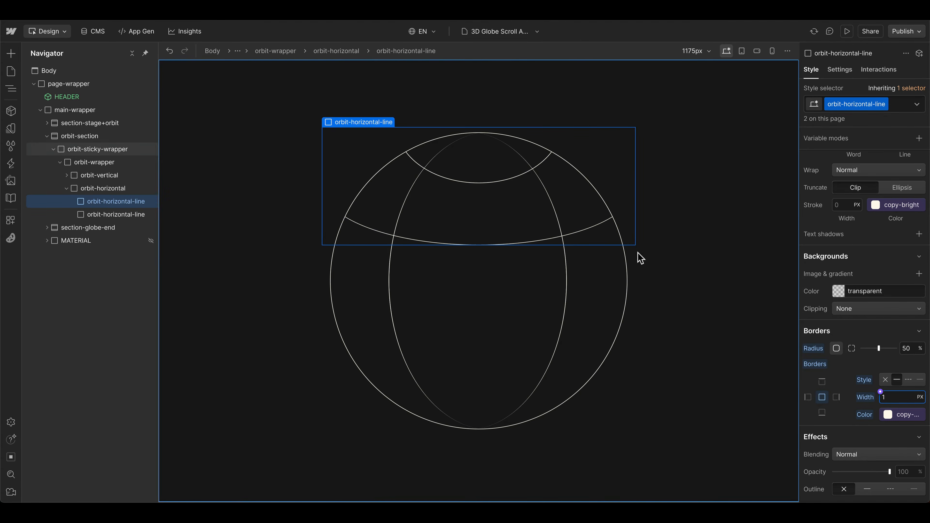
Step: Duplicate the base orbit-horizontal-line and give the copy the combo class is-center with border radius and border width 0
key(ctrl+d)
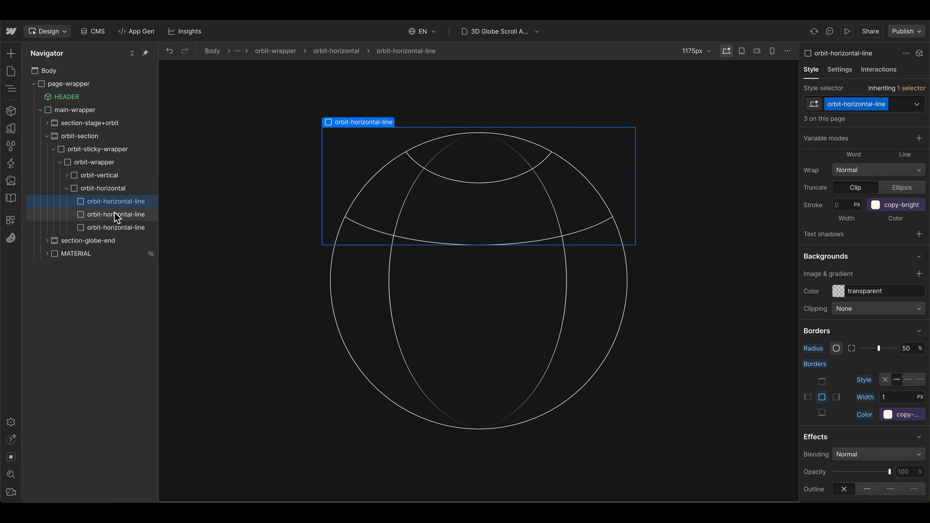
click(115, 203)
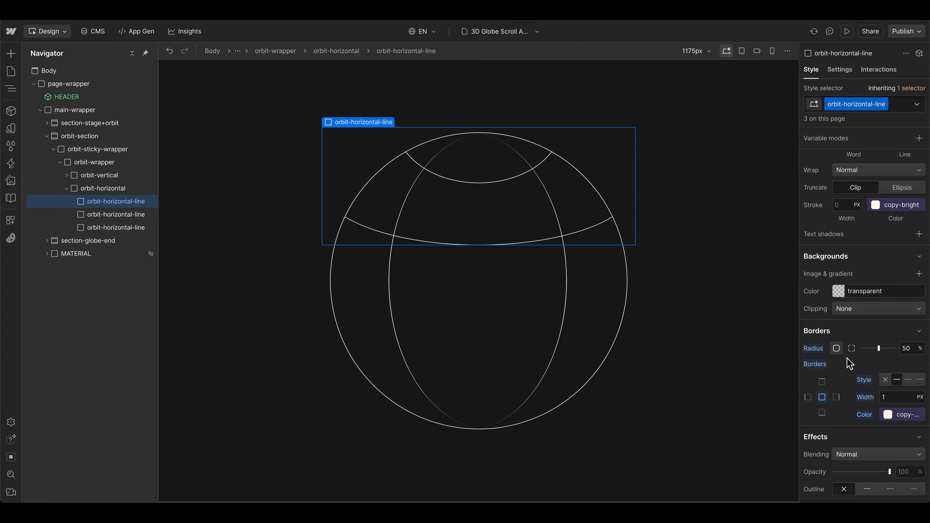
click(895, 107)
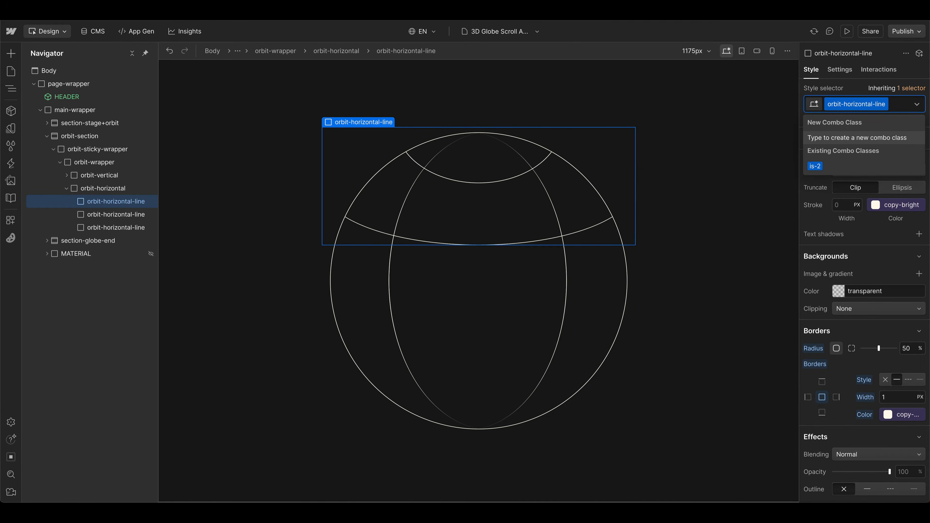
text(is-center)
key(Return)
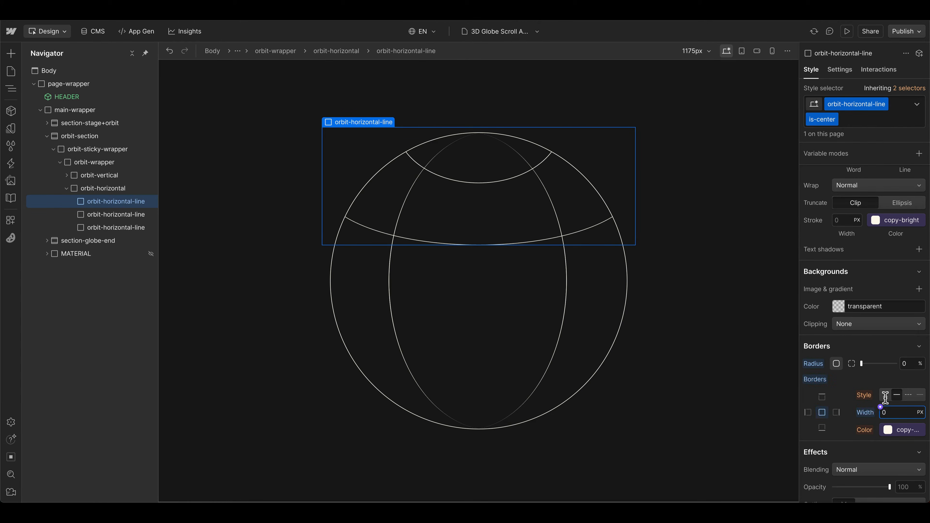
Step: Set the is-center line's height to 1 px and its width to 100%
scroll(886, 397, up, 10)
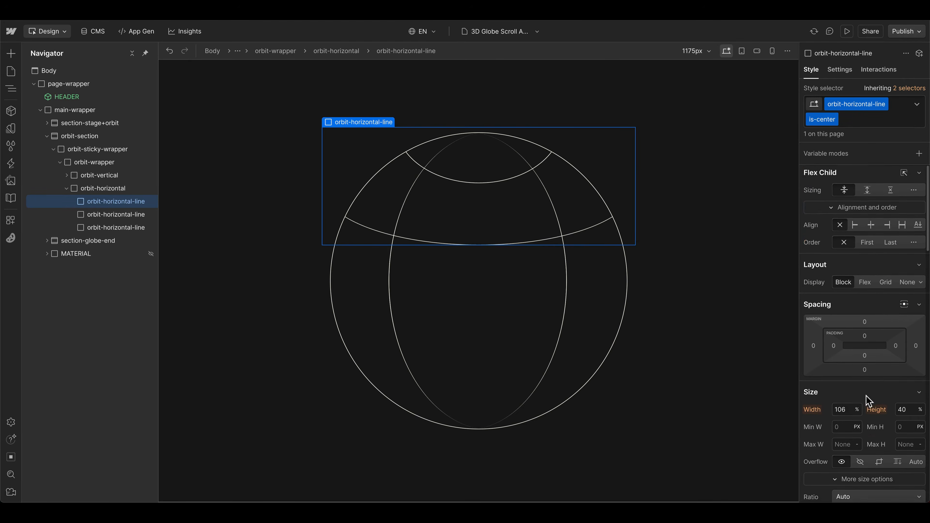
scroll(869, 401, down, 1)
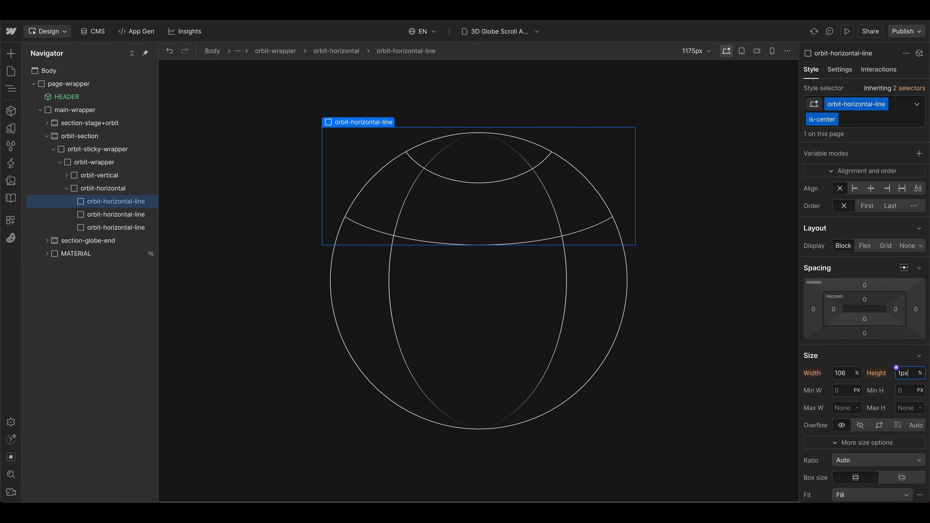
key(Return)
click(845, 373)
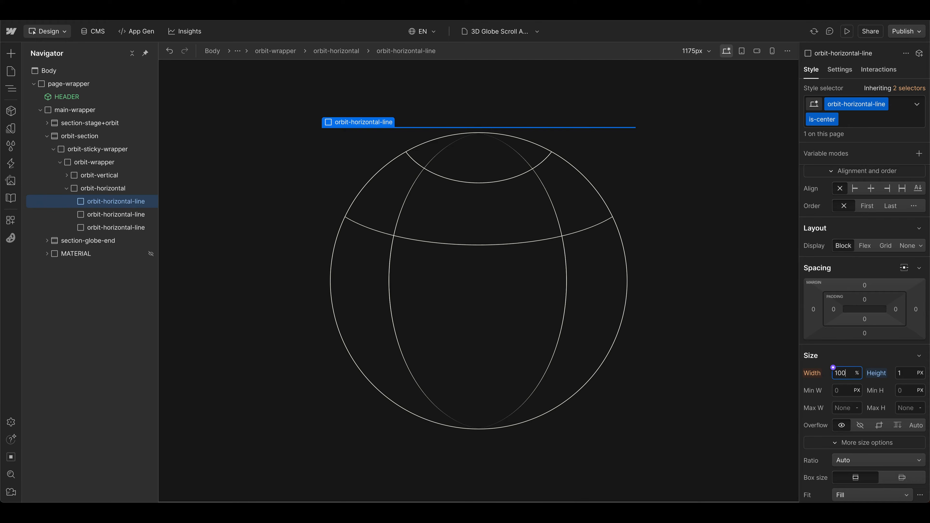
key(Return)
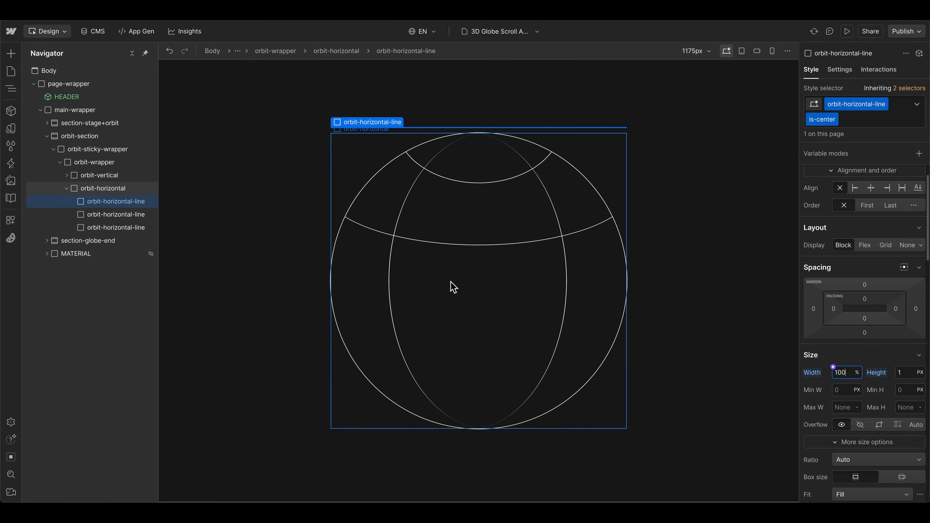
Step: Reset the is-center line's top offset to Auto
scroll(916, 370, down, 6)
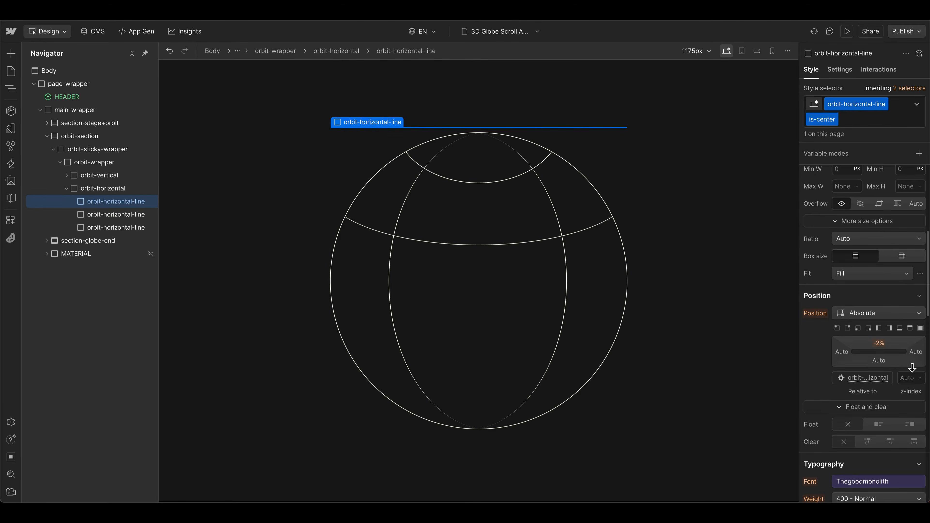
click(880, 343)
click(821, 384)
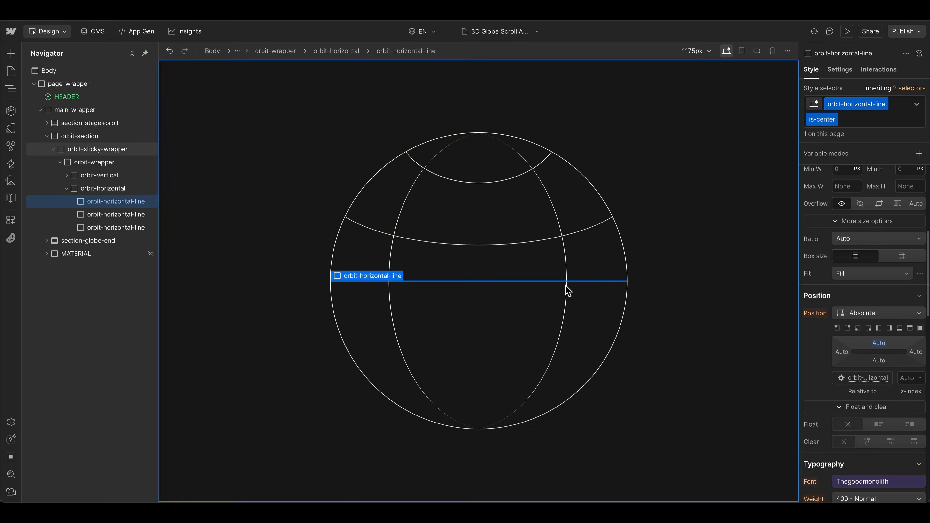
Step: Set the is-center line's background color to the copy-bright variable
scroll(825, 370, down, 8)
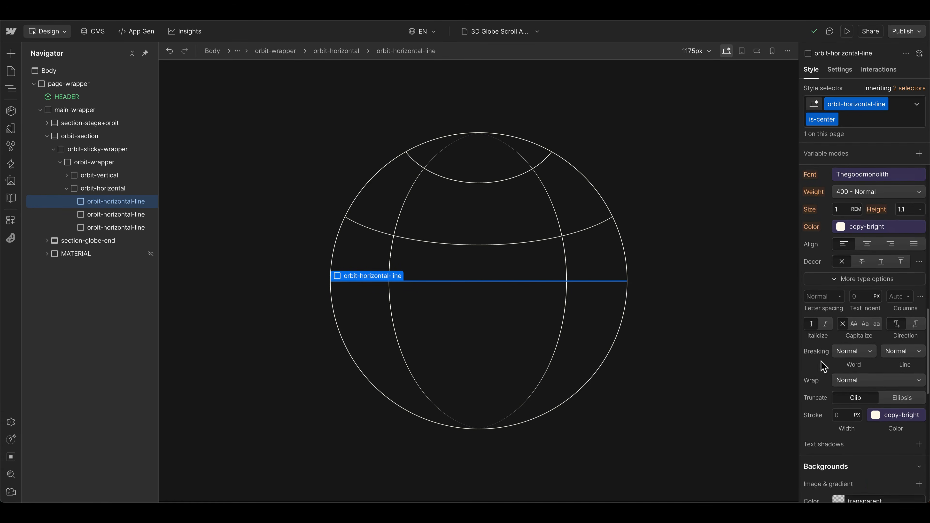
scroll(824, 367, down, 4)
click(835, 353)
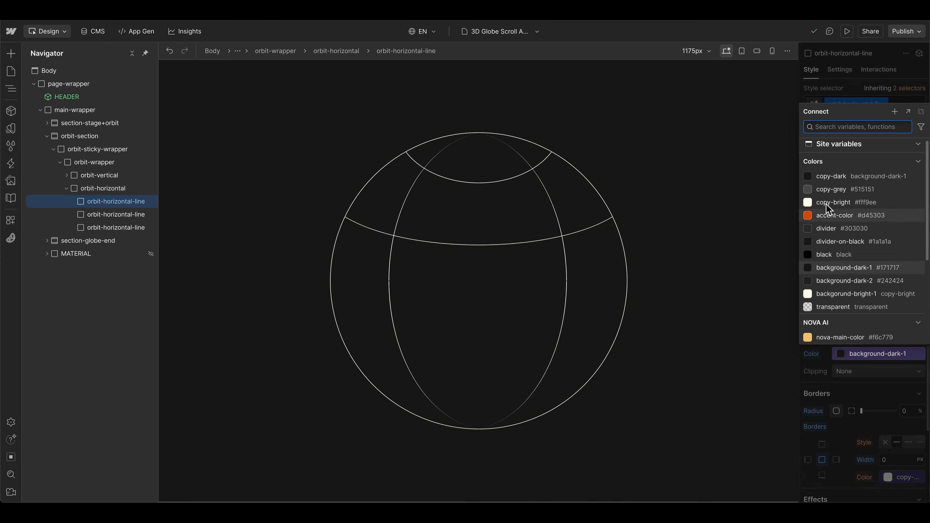
click(824, 208)
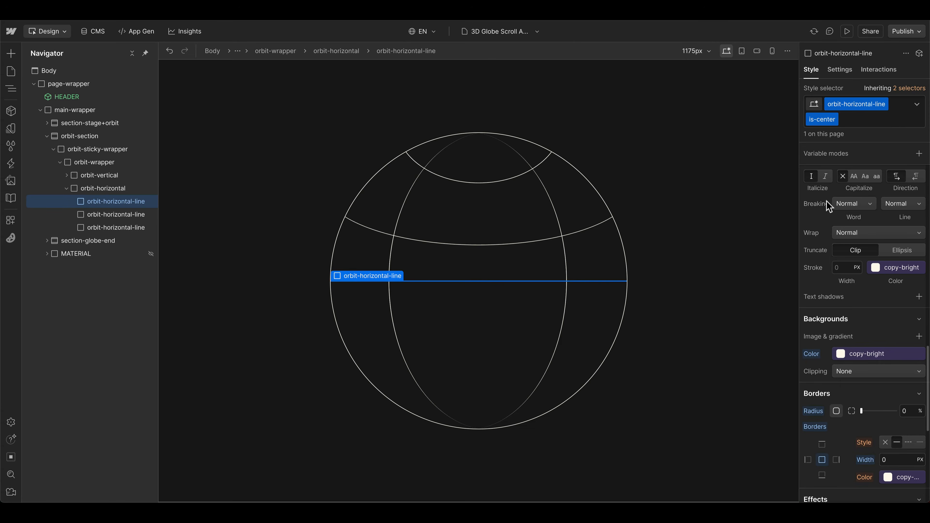
click(127, 215)
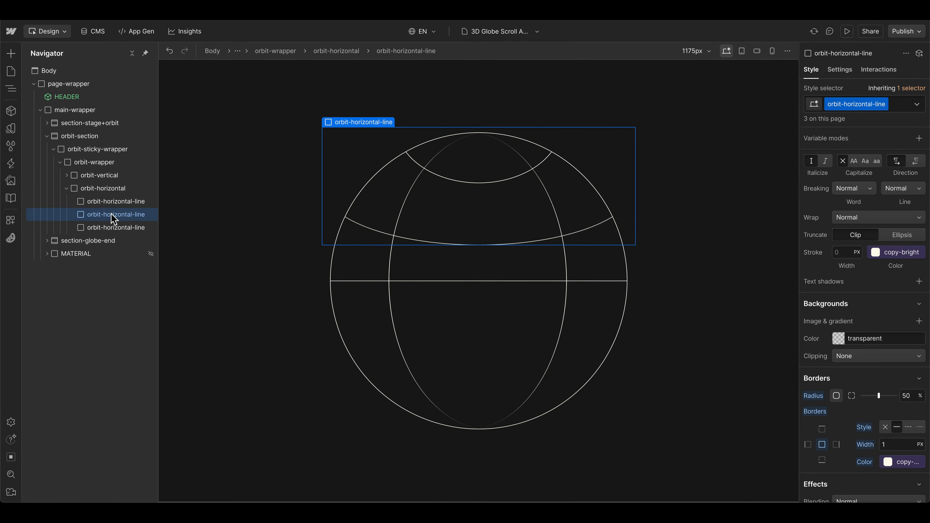
key(ctrl+d)
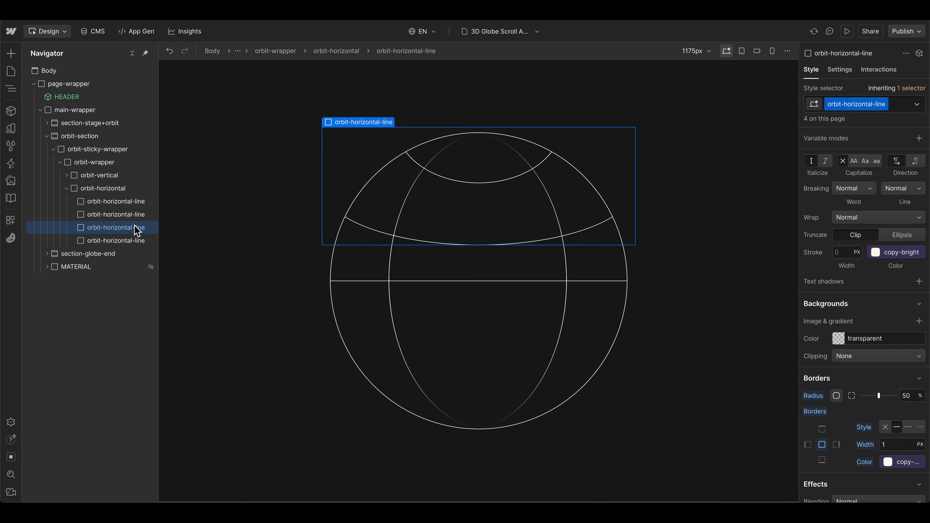
key(Delete)
Step: Duplicate the is-center line and rename the copy's combo class to is-center-vertical
click(122, 200)
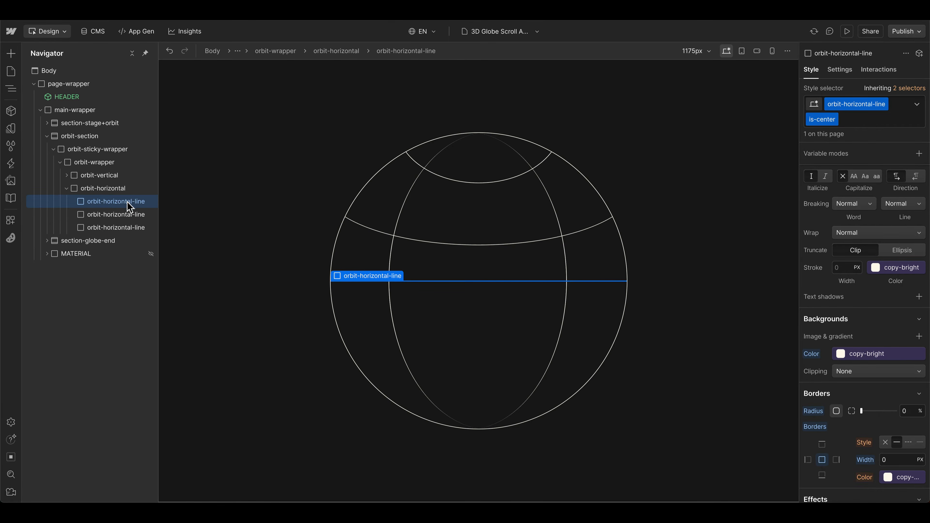
key(ctrl+d)
click(822, 119)
click(829, 146)
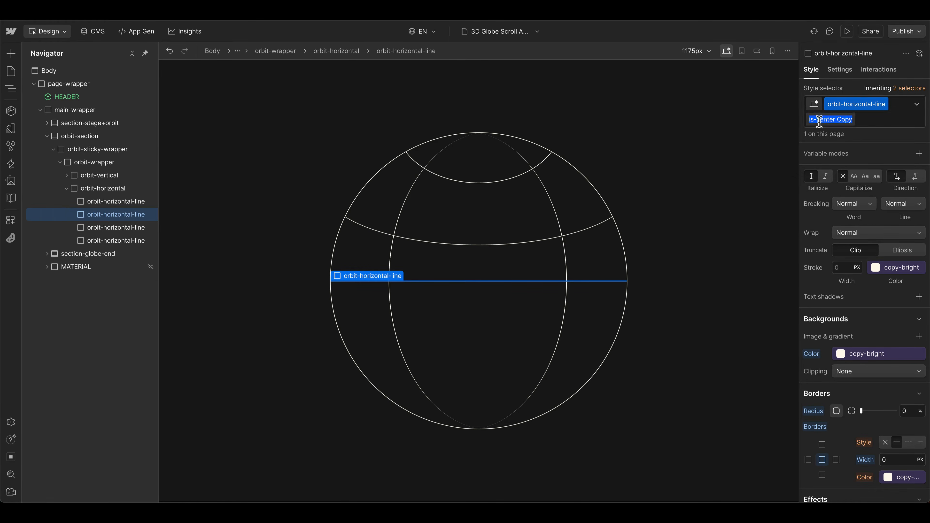
click(820, 120)
text(-vertica)
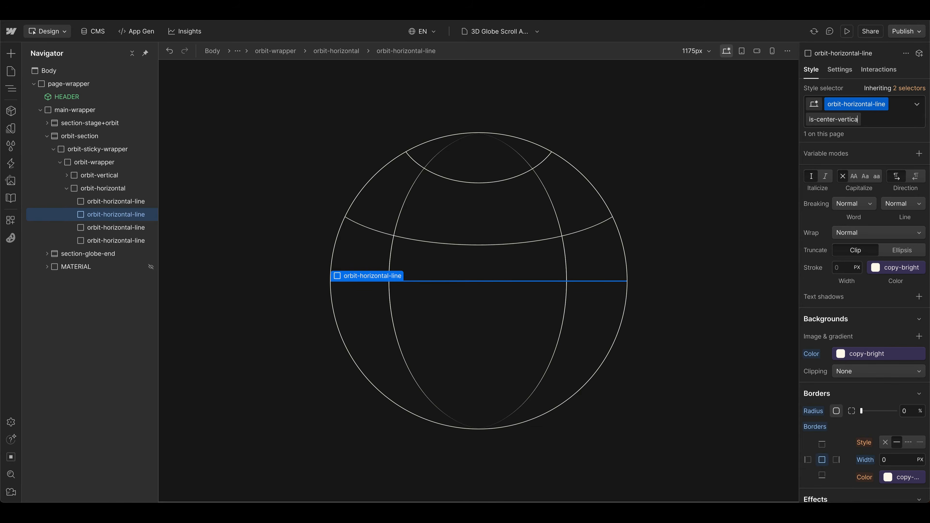
text(l)
key(Return)
Step: Add a Rotate transform of 90 degrees around the Z axis to the is-center-vertical line
scroll(887, 381, down, 8)
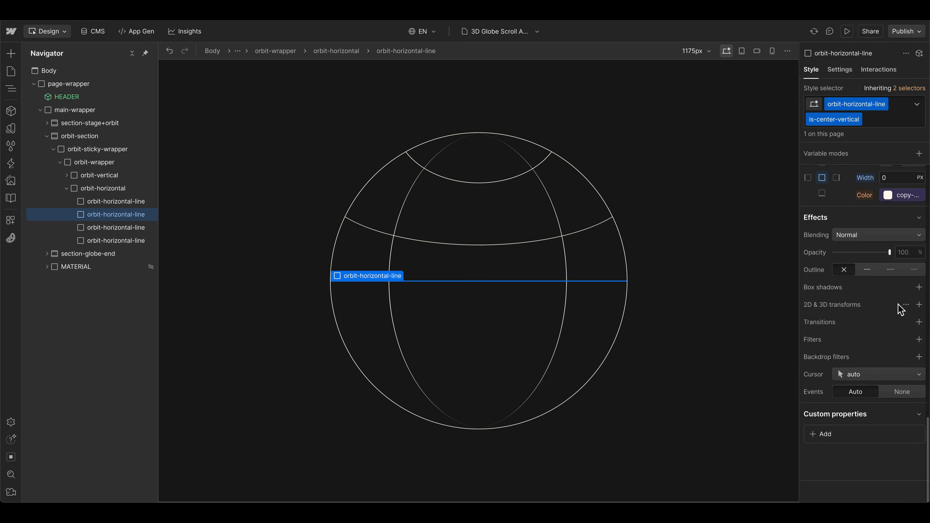
click(918, 305)
click(884, 341)
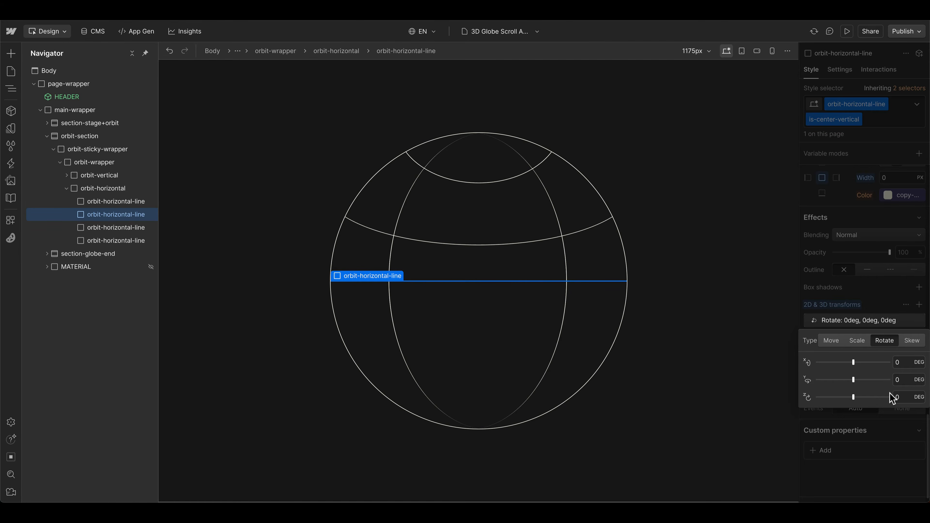
click(903, 393)
text(90)
key(Return)
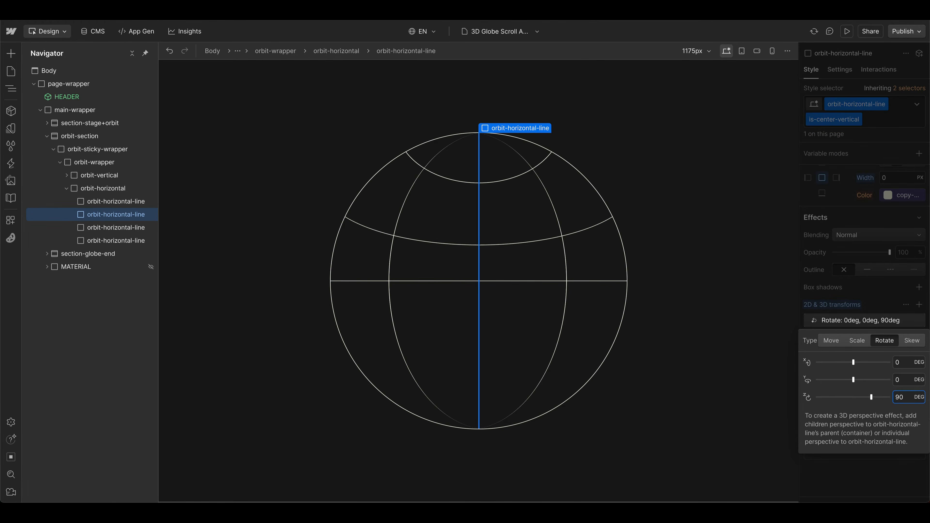
click(486, 384)
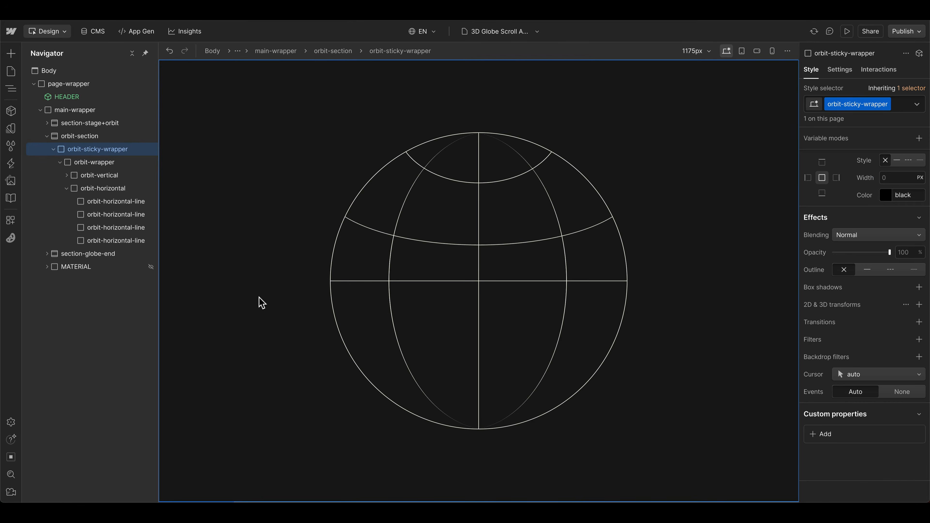
Step: Duplicate the is-1 horizontal line and add the combo class is-bottom to the copy
key(ctrl+d)
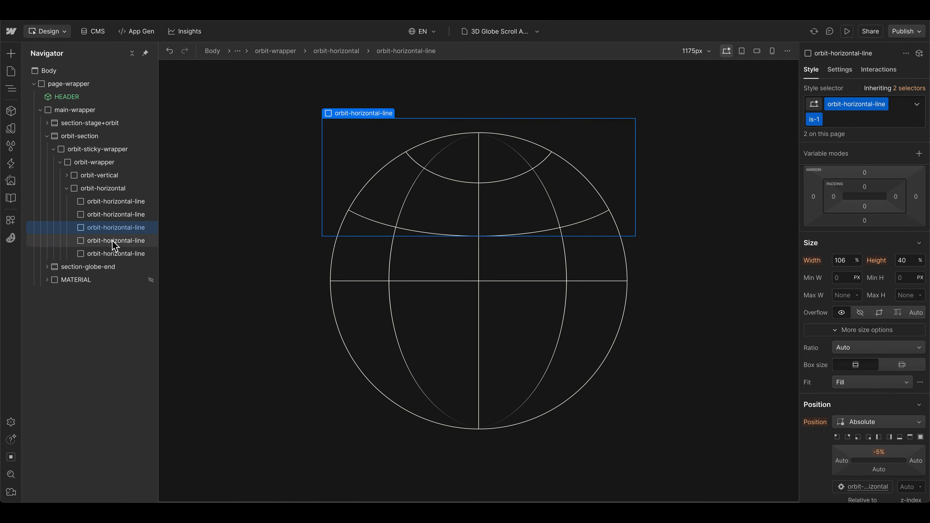
click(113, 242)
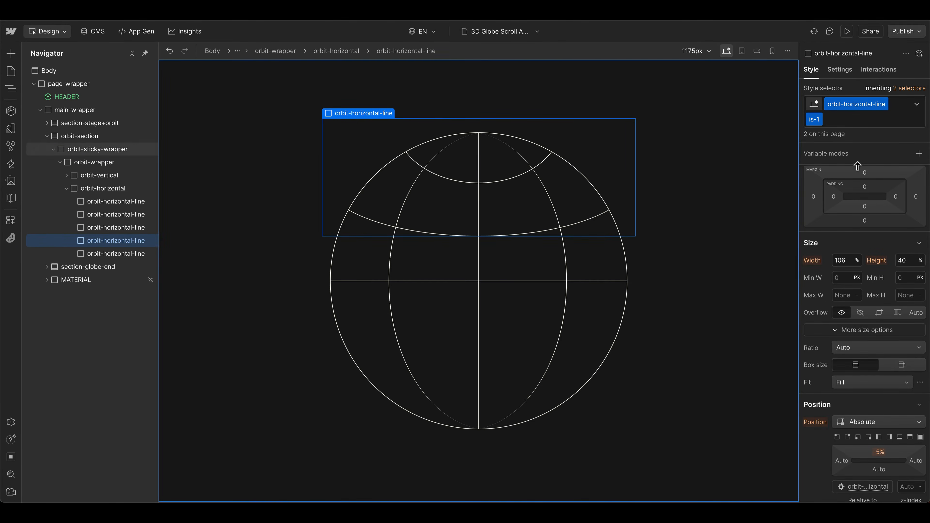
click(832, 120)
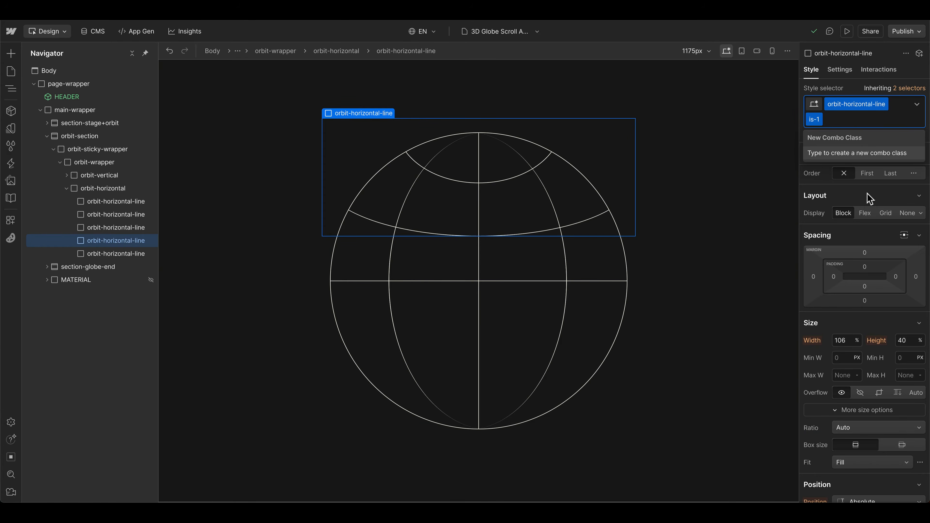
scroll(870, 198, down, 15)
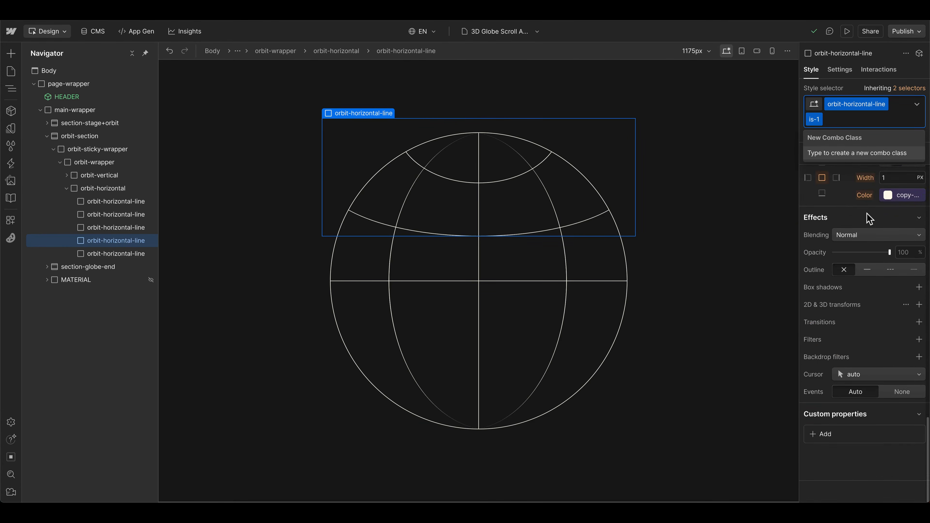
scroll(870, 219, up, 15)
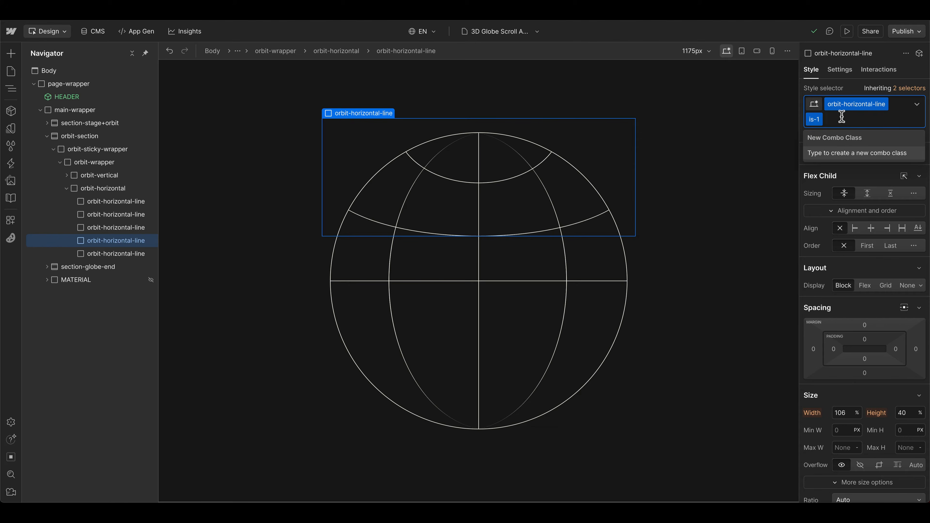
text(is-bottom)
key(Return)
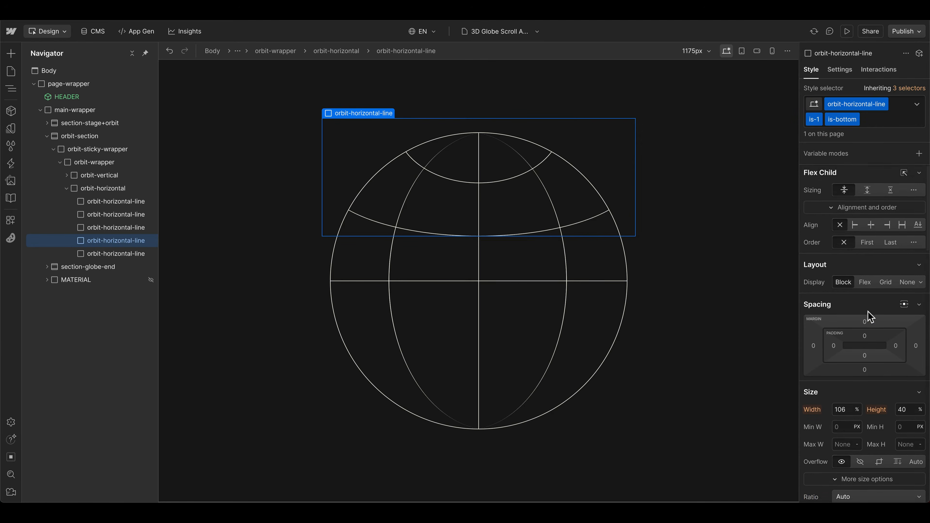
Step: Set the is-1 is-bottom horizontal line's bottom offset to -5% and its top offset to Auto
scroll(891, 315, down, 3)
scroll(879, 334, down, 5)
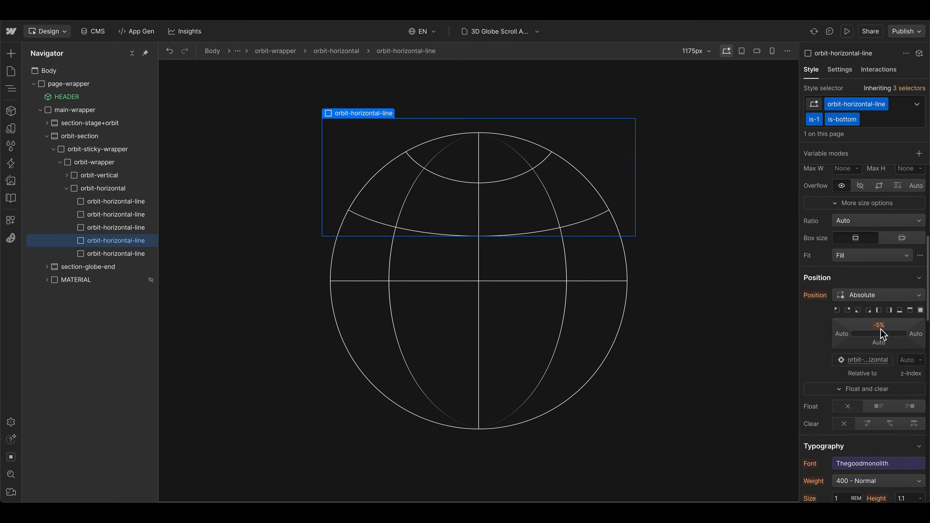
click(879, 343)
text(-5)
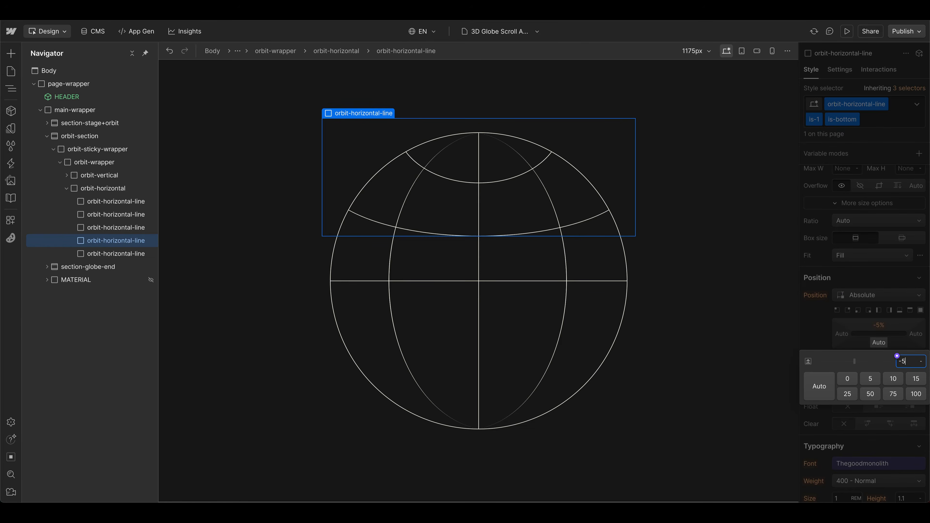
text(5)
key(Return)
click(879, 328)
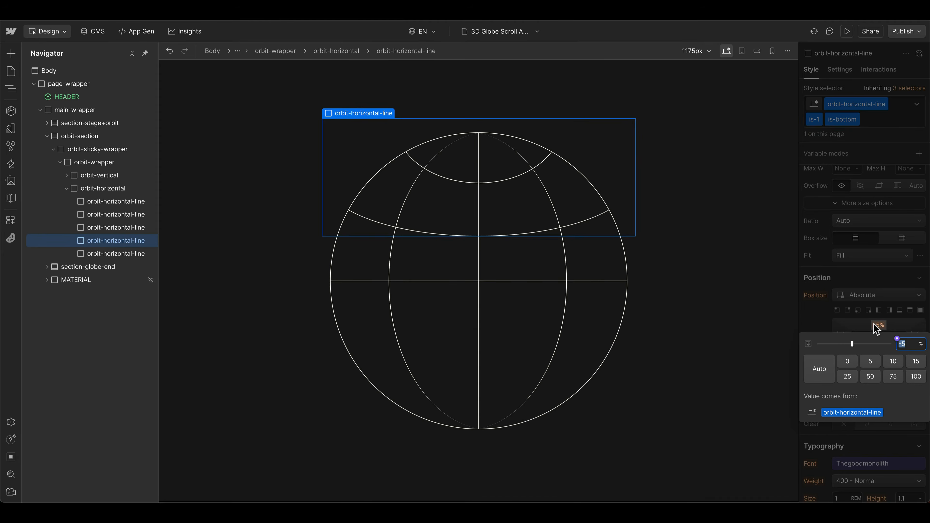
click(820, 368)
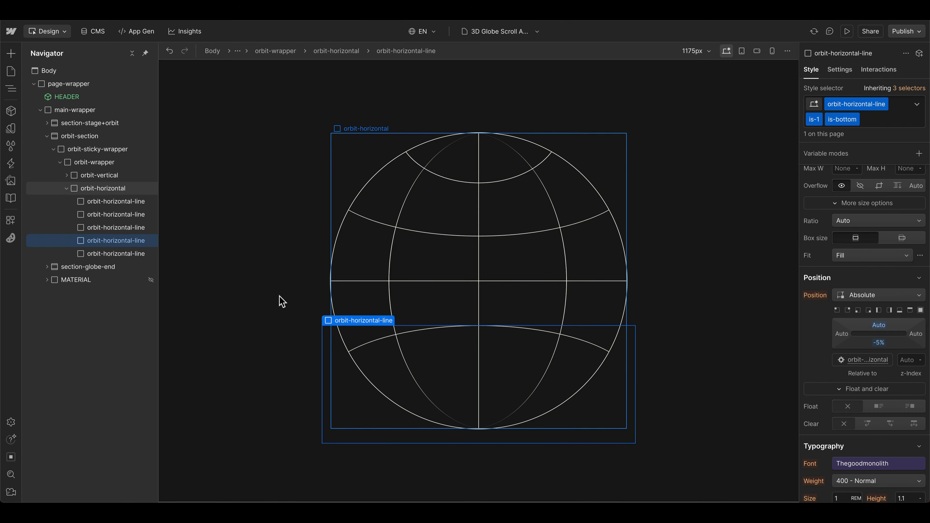
Step: Duplicate the is-2 horizontal line and add the combo class is-bottom to the copy
click(131, 254)
key(ctrl+d)
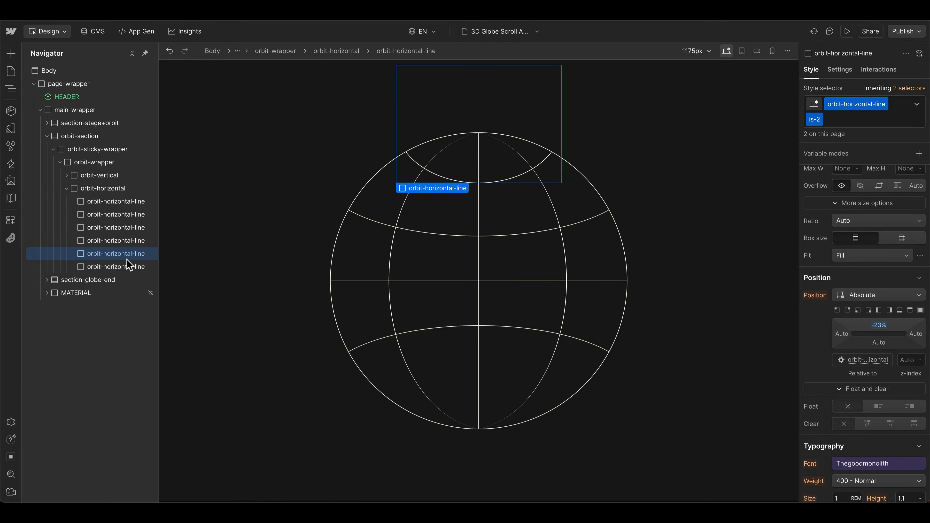
click(858, 118)
text(is-bottom)
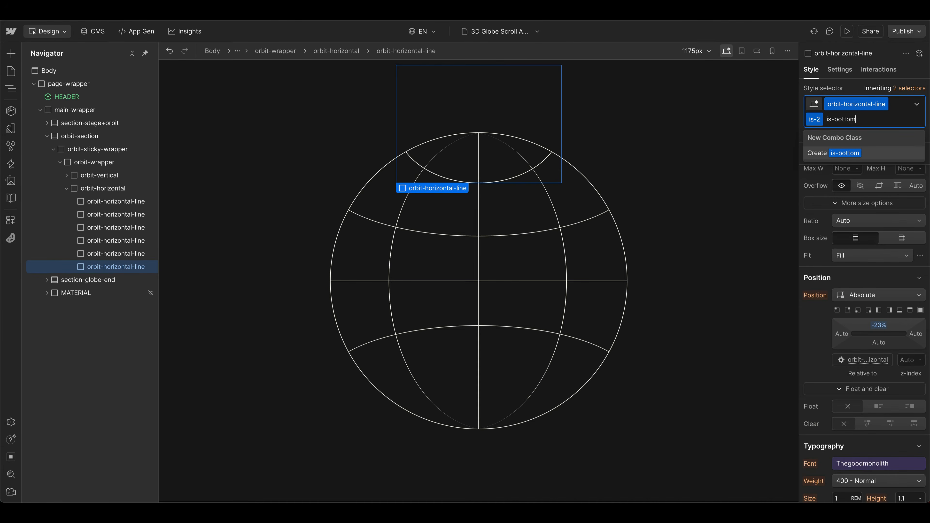
key(Return)
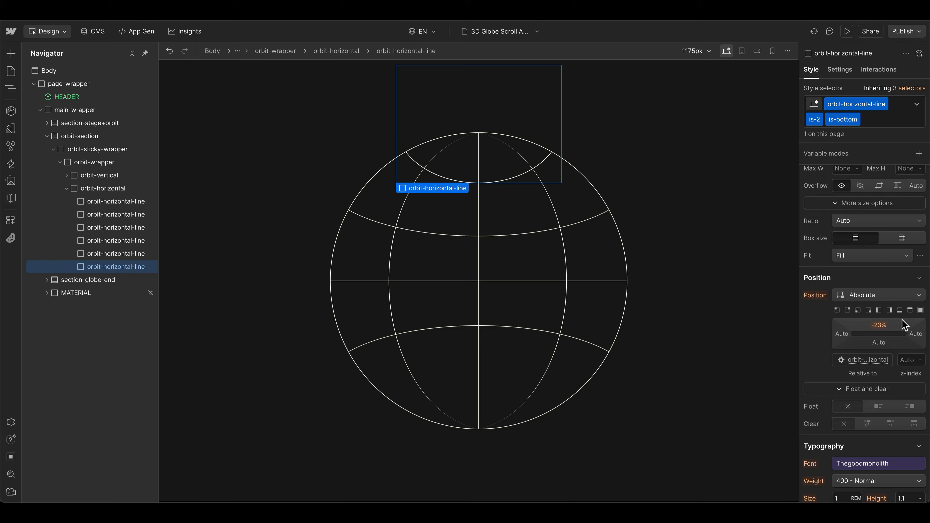
Step: Set the is-2 is-bottom horizontal line's bottom offset to -23% and its top offset to Auto
click(878, 343)
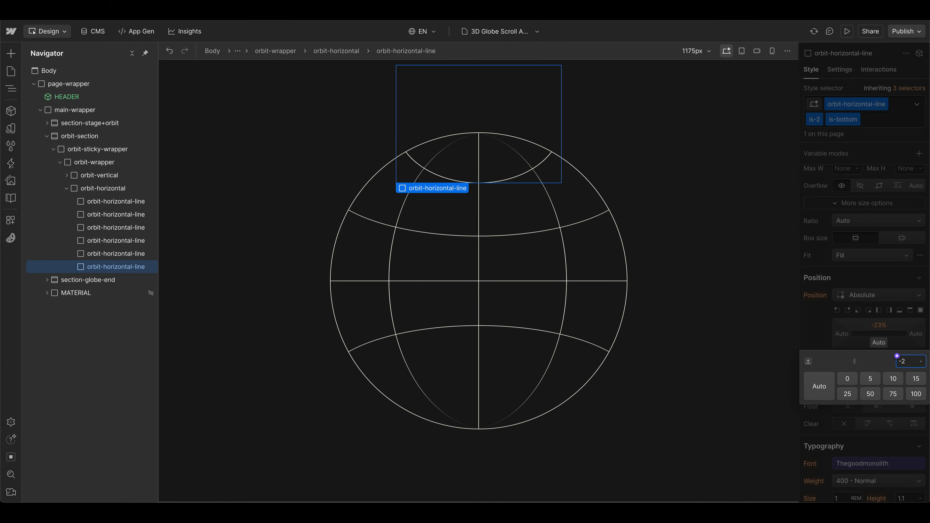
key(Return)
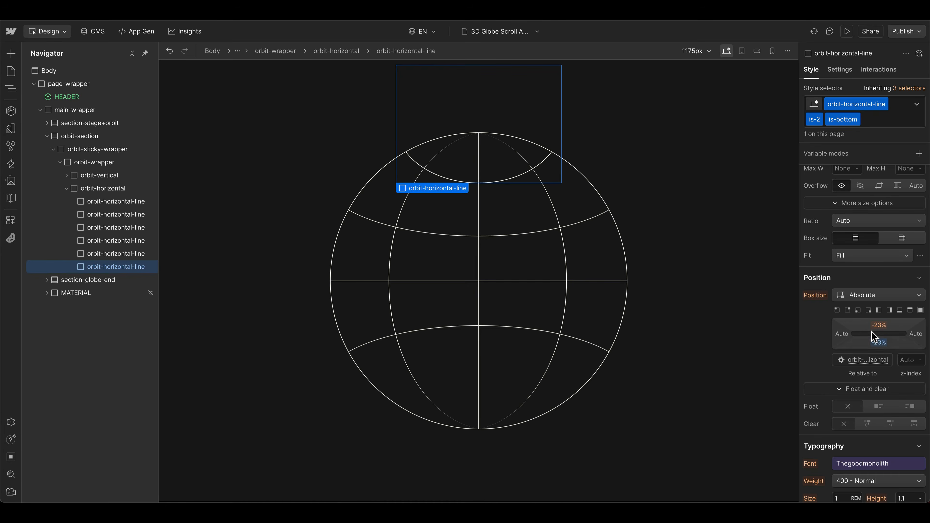
click(878, 325)
click(822, 367)
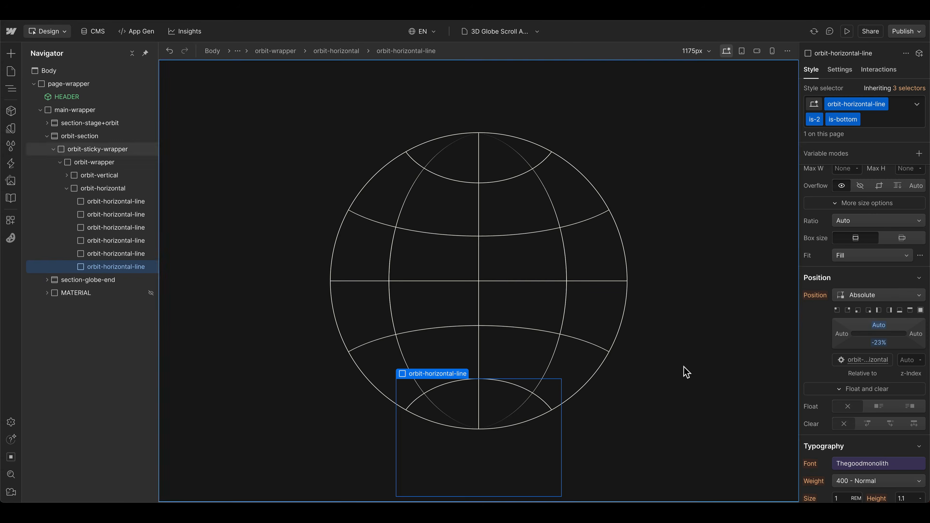
Step: Paste the circle-text-wrapper into orbit-wrapper and move it above orbit-vertical as the first child
click(76, 160)
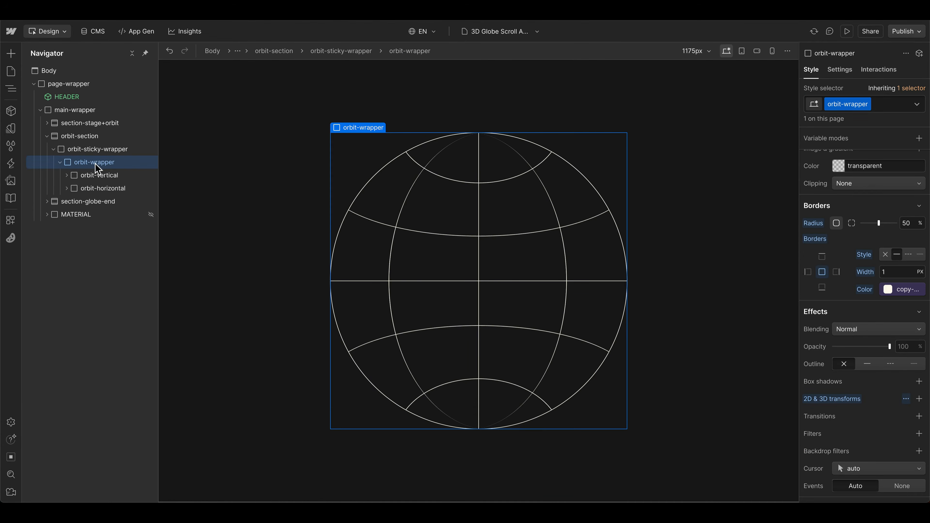
key(super+v)
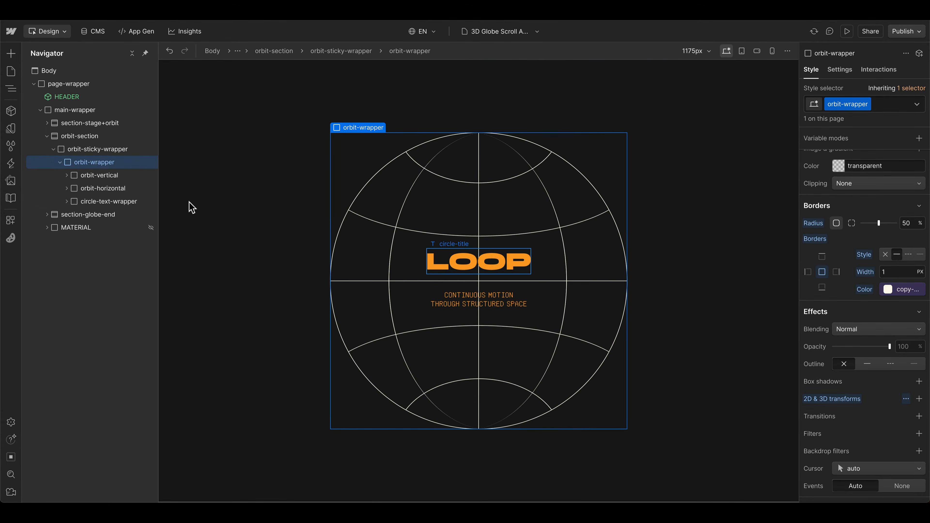
drag(93, 206, 84, 161)
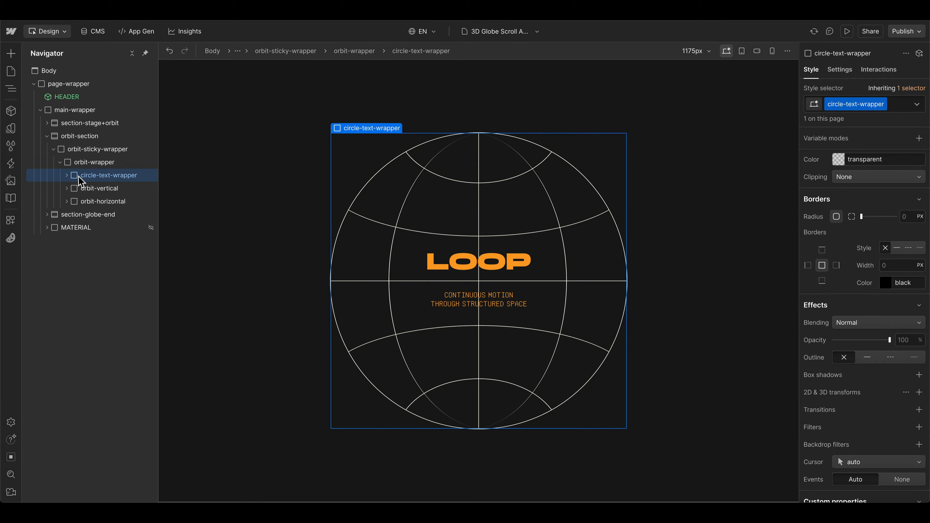
Step: Examine the circle-text-wrapper's size, position and z-index settings and the styling of its circle-copy text
scroll(861, 343, up, 10)
scroll(859, 346, down, 8)
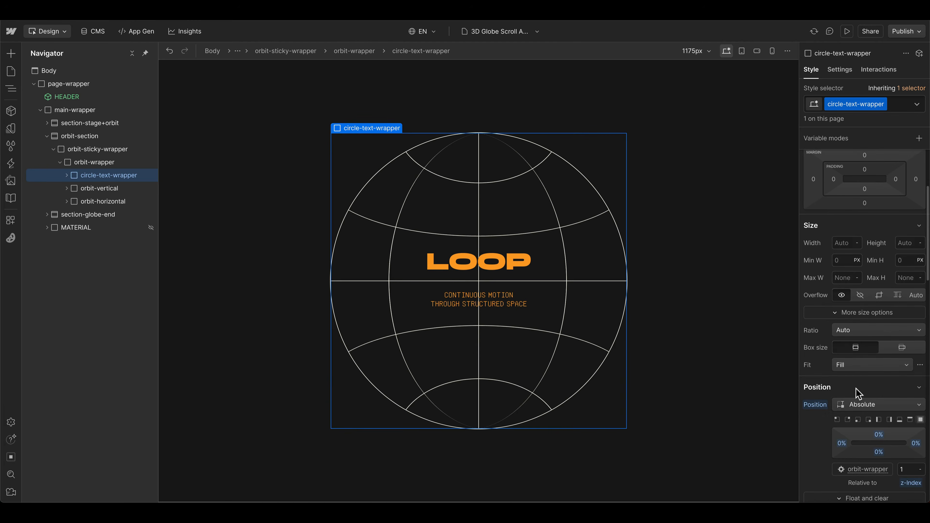
scroll(869, 413, down, 3)
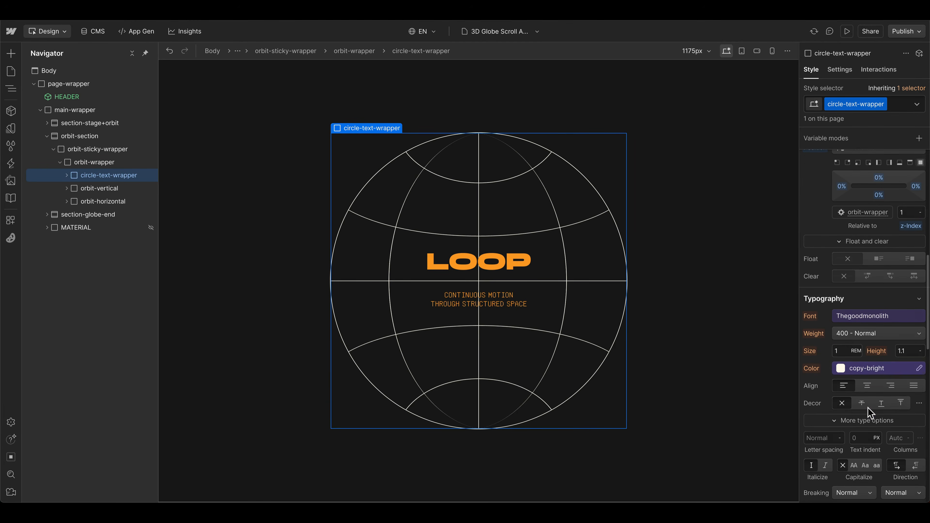
click(67, 176)
click(105, 202)
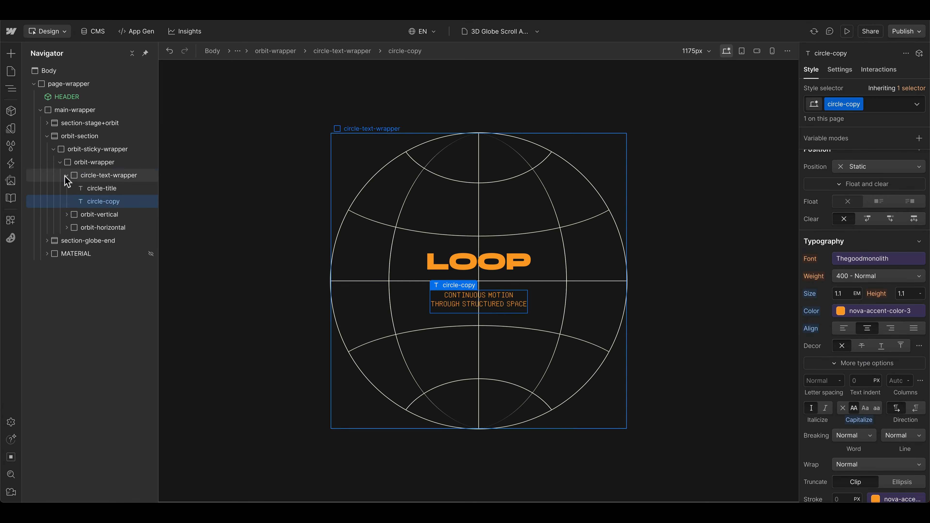
click(66, 175)
Step: Try a Y rotation of -55 degrees on the orbit-vertical wrapper
click(98, 188)
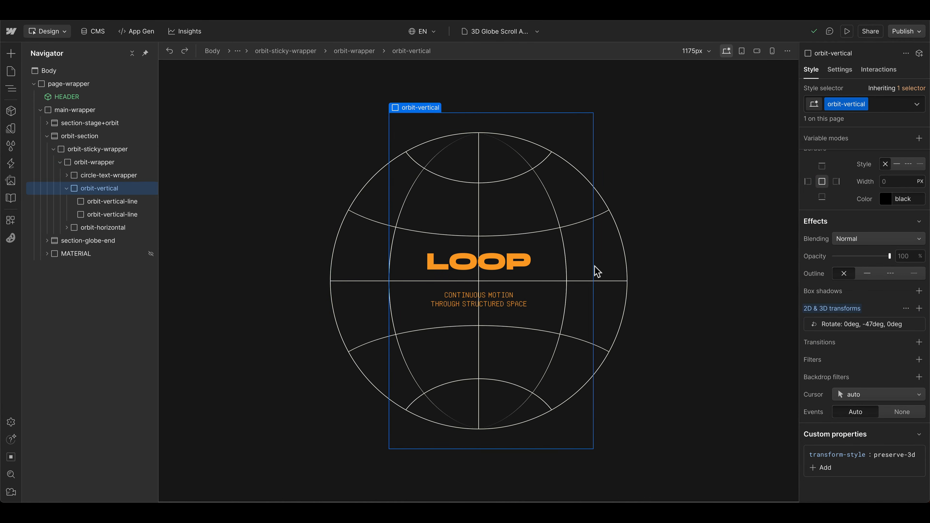
scroll(853, 295, down, 2)
click(854, 292)
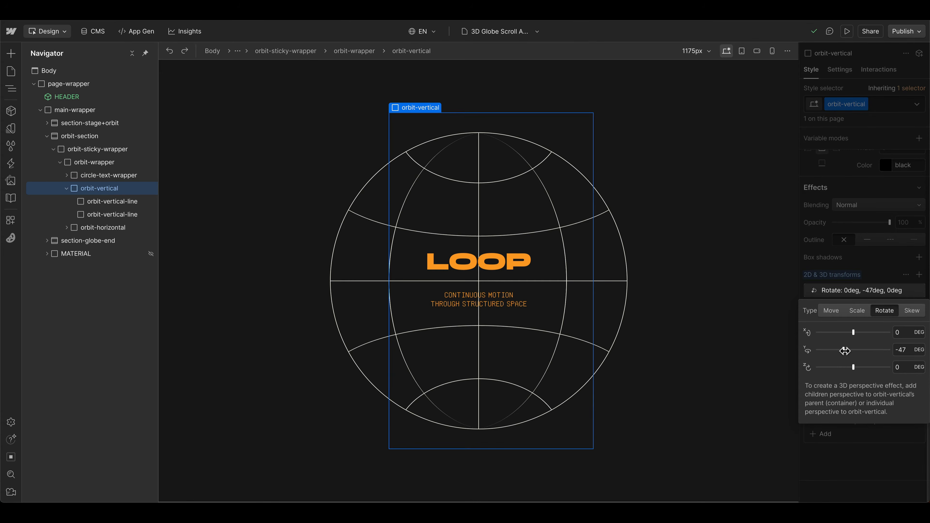
drag(845, 350, 842, 351)
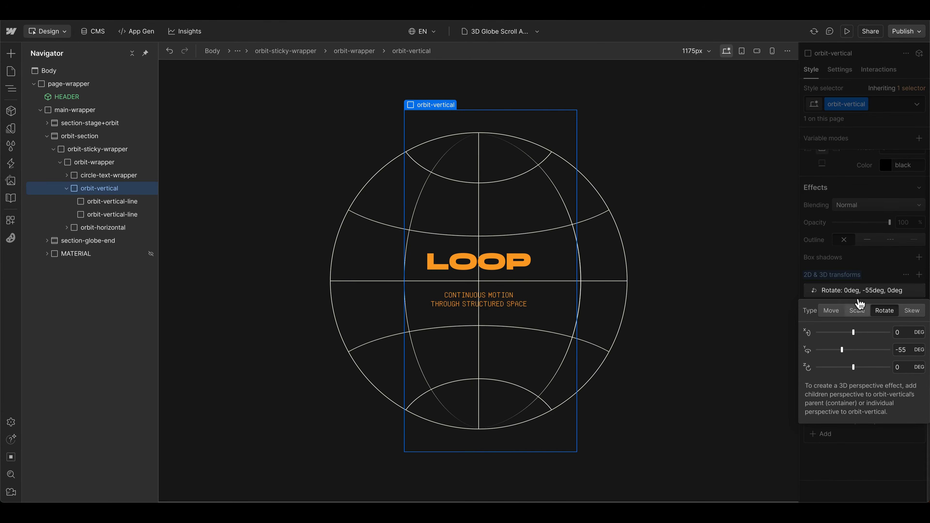
click(860, 291)
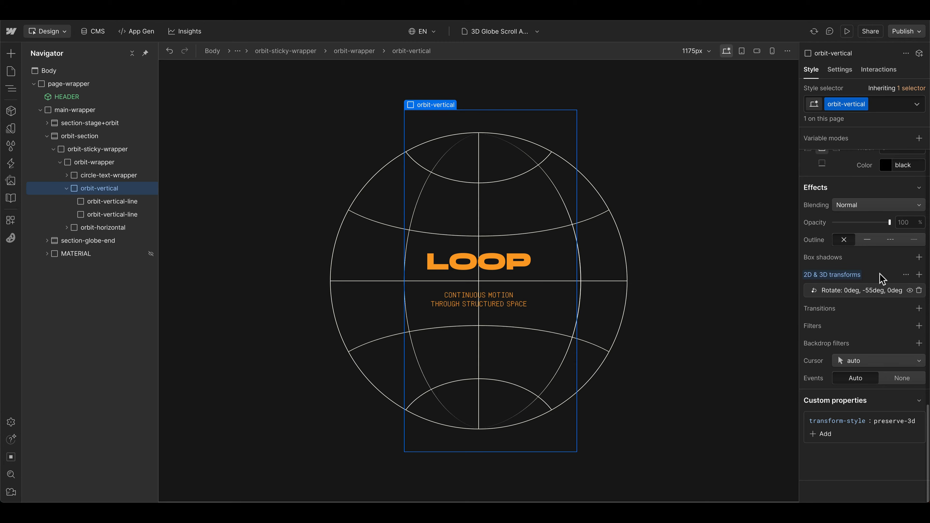
Step: Reset the 2D & 3D transforms on the orbit-vertical wrapper
click(842, 274)
click(839, 295)
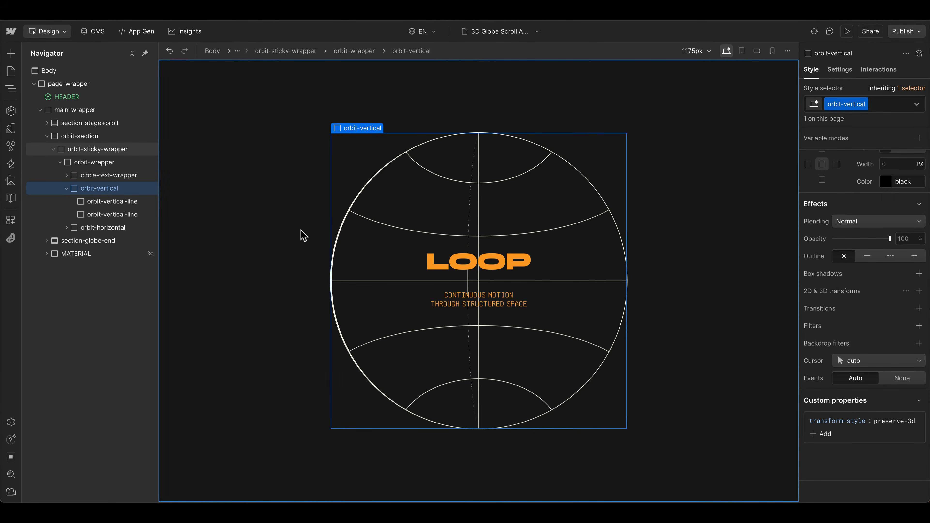
Step: Delete the is-2 vertical line and duplicate the base orbit-vertical-line five times inside orbit-vertical, making six lines
click(121, 202)
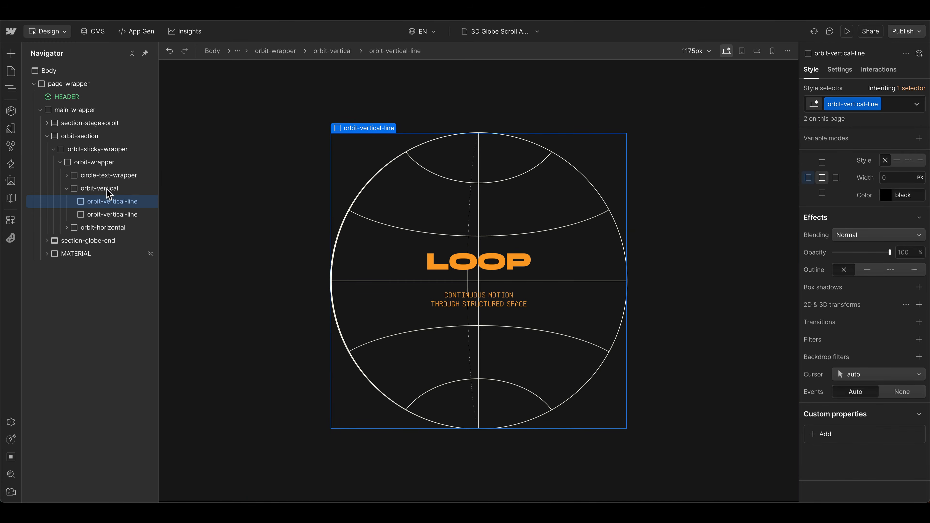
click(110, 214)
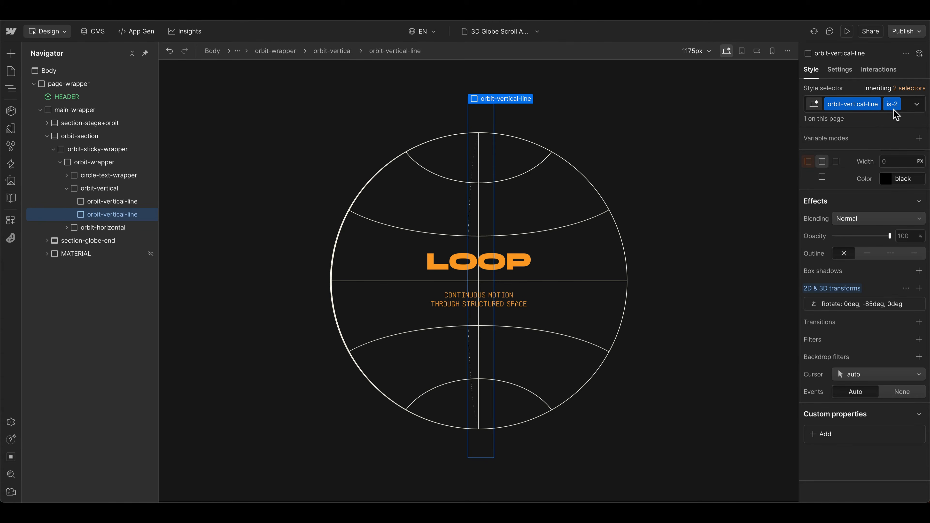
key(Delete)
key(super+d)
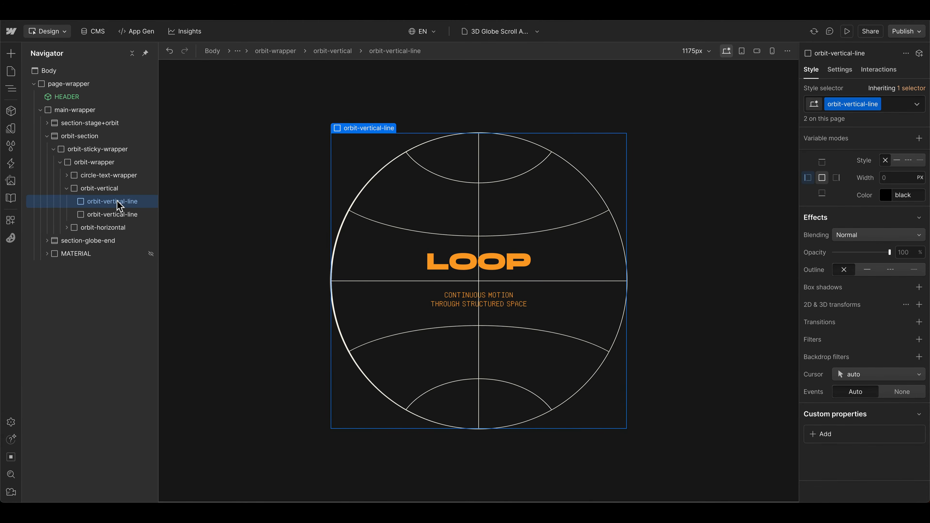
key(super+d)
key(super+d)
key(super+d)
key(super+d)
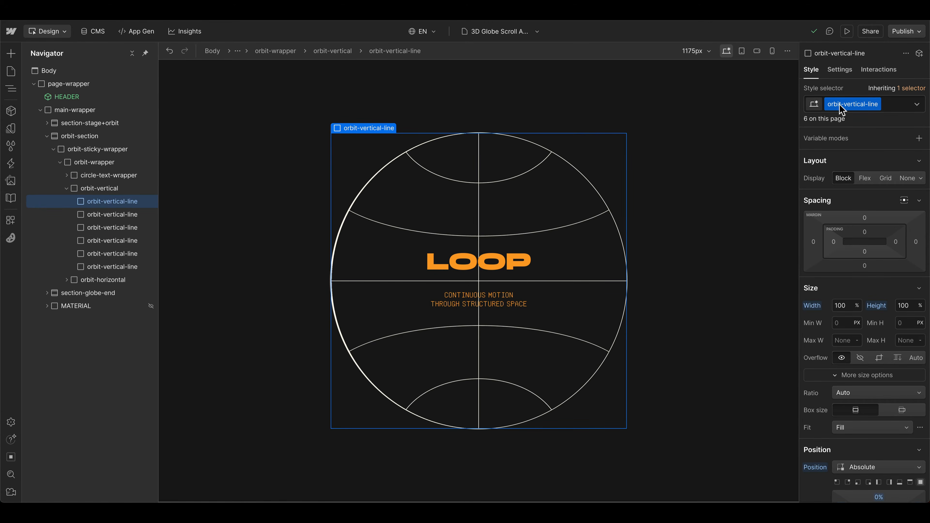
Step: Examine the orbit-vertical-line's size, position and left border settings
scroll(838, 268, down, 4)
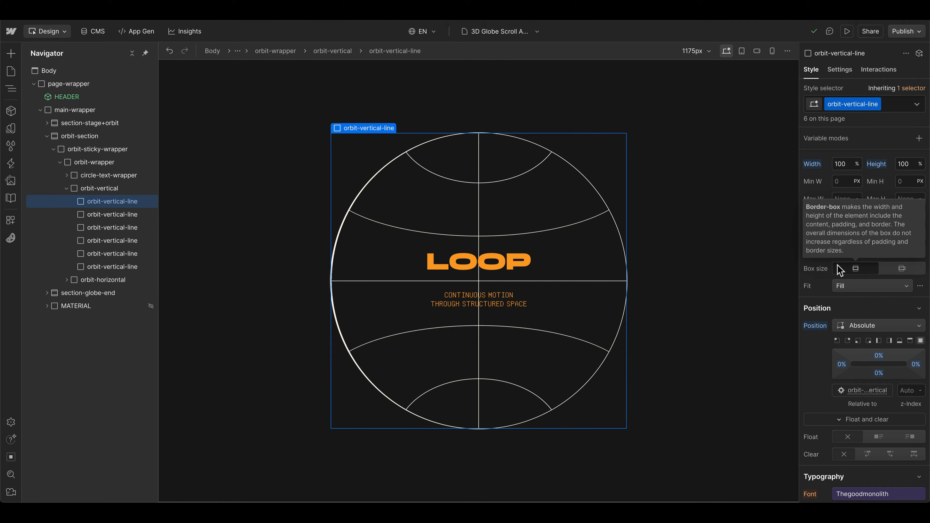
scroll(867, 346, down, 15)
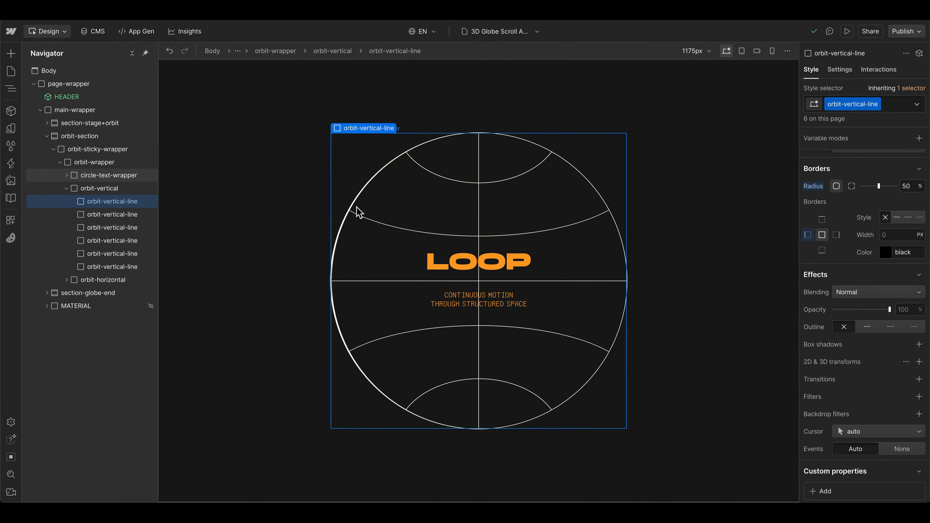
click(295, 339)
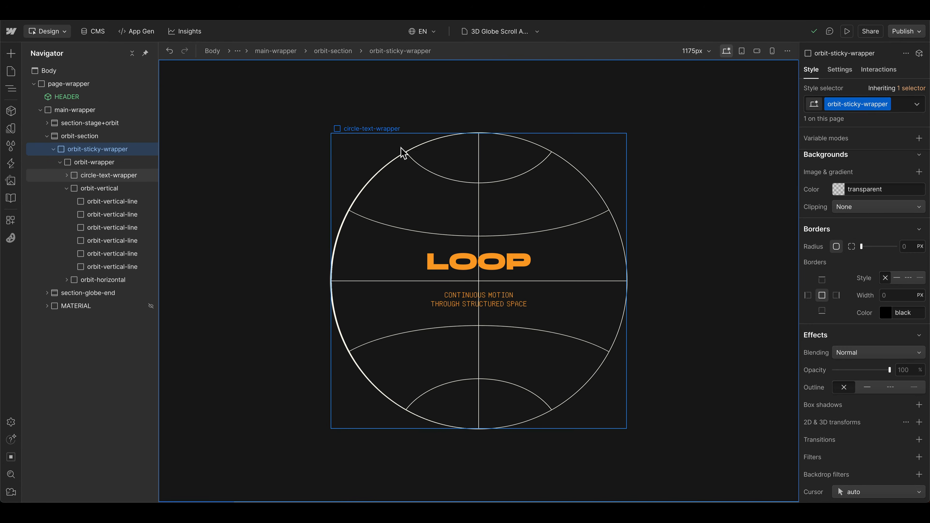
scroll(837, 231, up, 1)
click(114, 201)
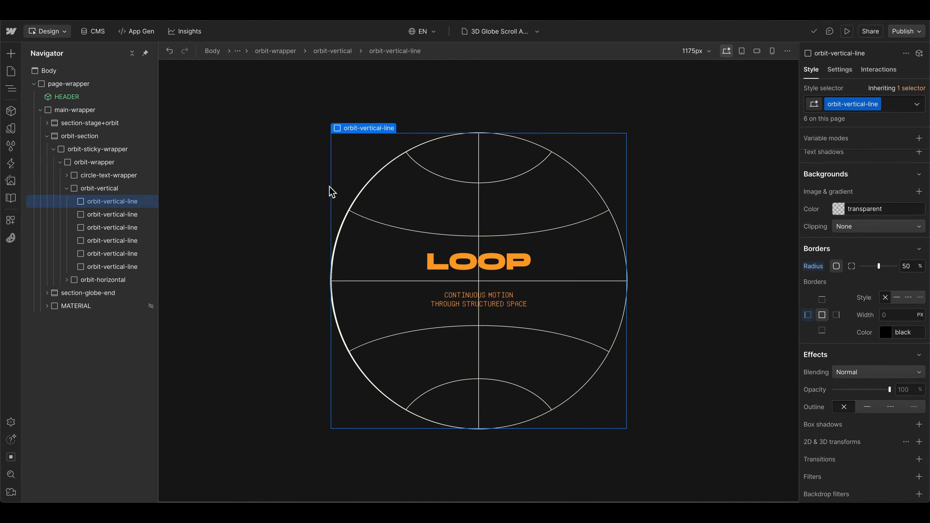
scroll(846, 281, down, 2)
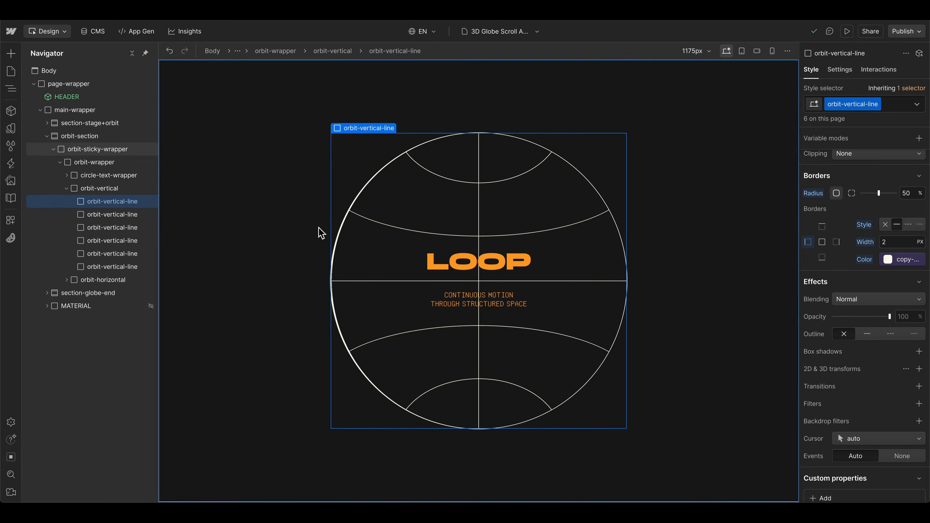
Step: Create a scroll interaction on orbit-section named "3D Globe Scroll Animation" and open its scroll trigger settings
click(71, 138)
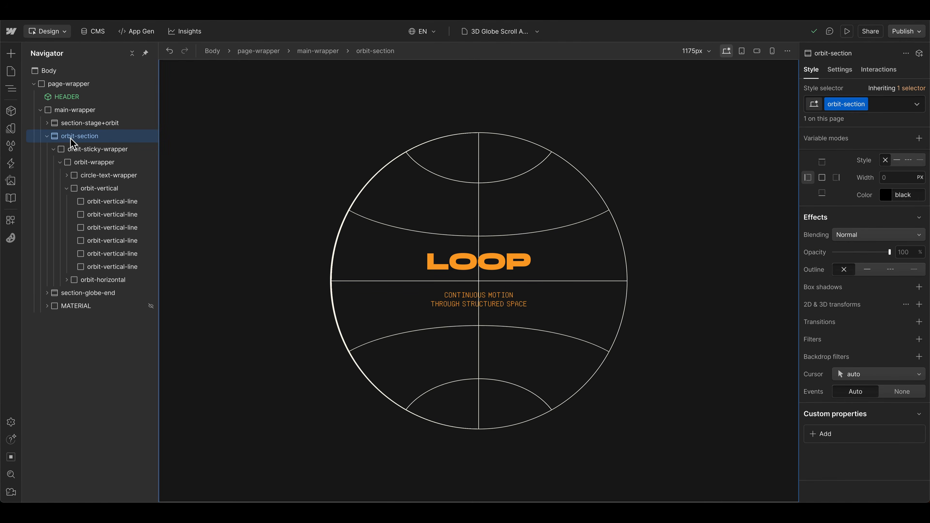
click(868, 72)
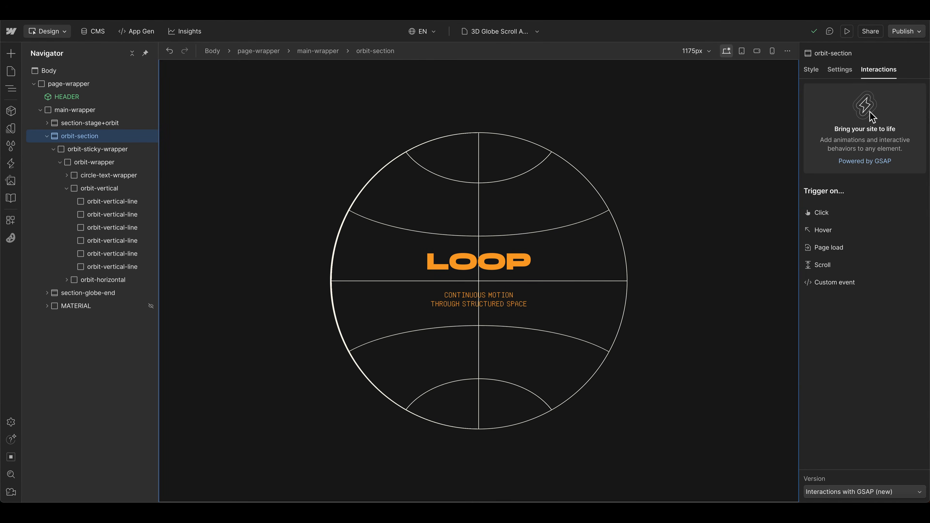
click(841, 267)
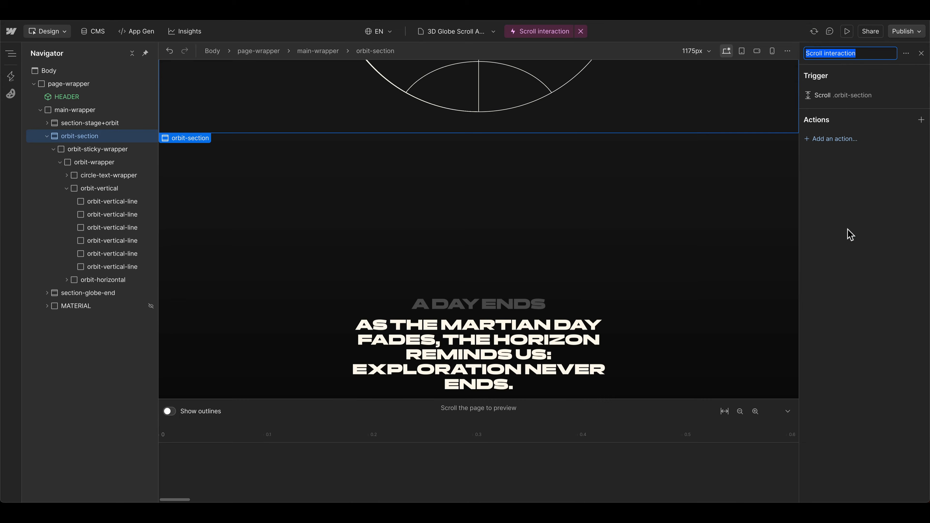
key(ctrl+v)
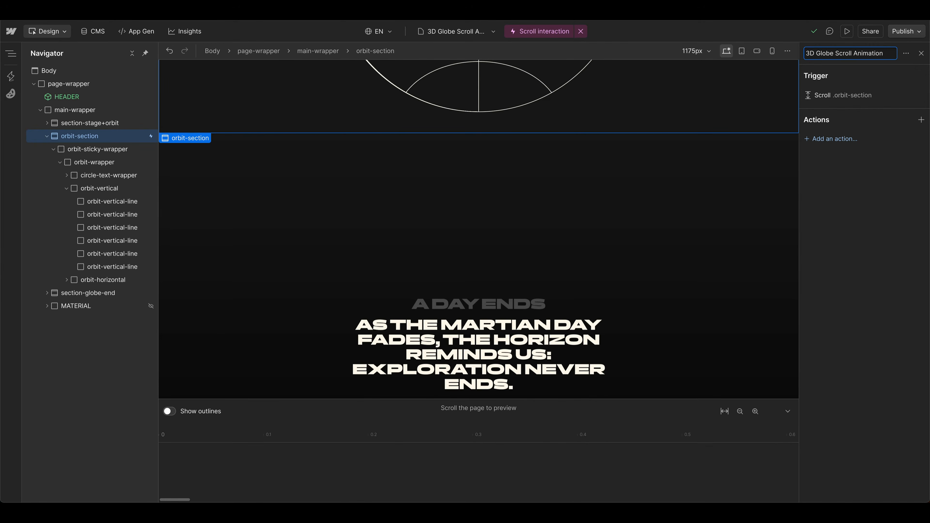
key(Return)
click(864, 95)
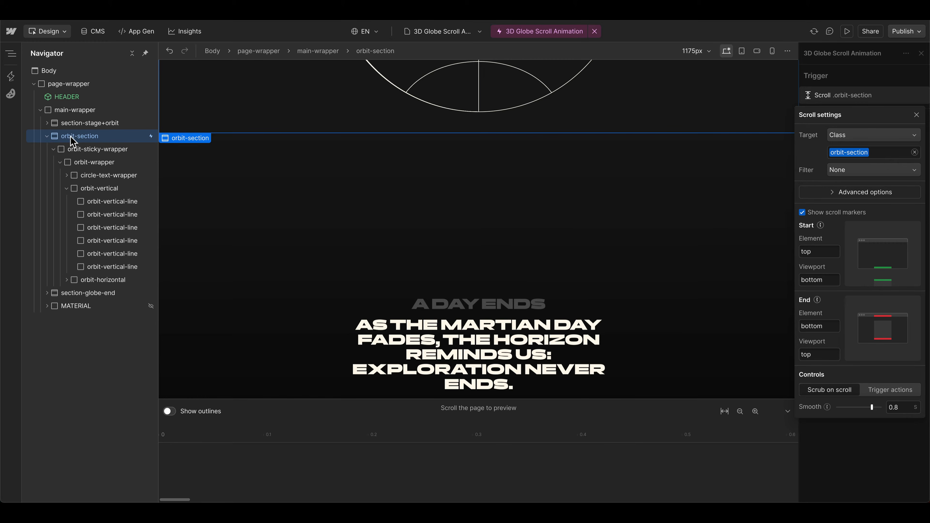
Step: Compare the Trigger actions and Scrub on scroll controls in the orbit-section scroll settings, ending on Scrub on scroll
click(91, 139)
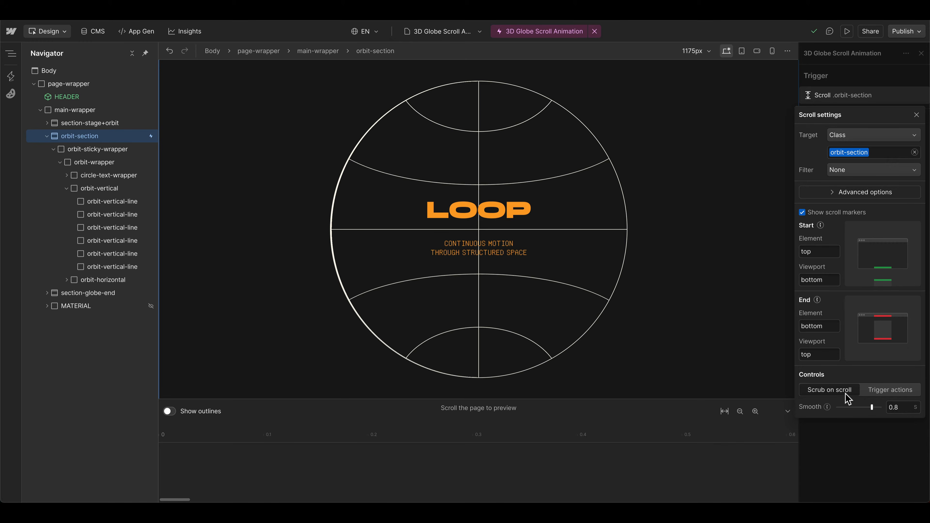
click(883, 389)
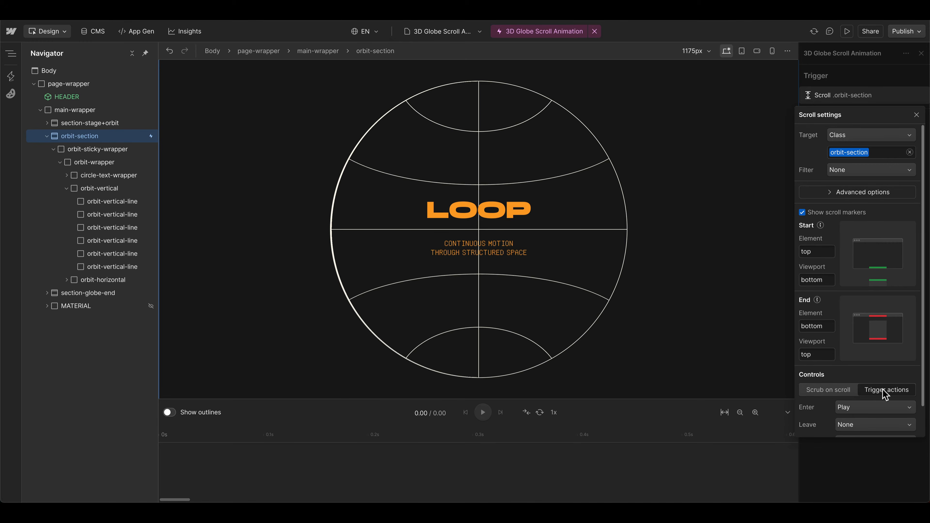
click(850, 390)
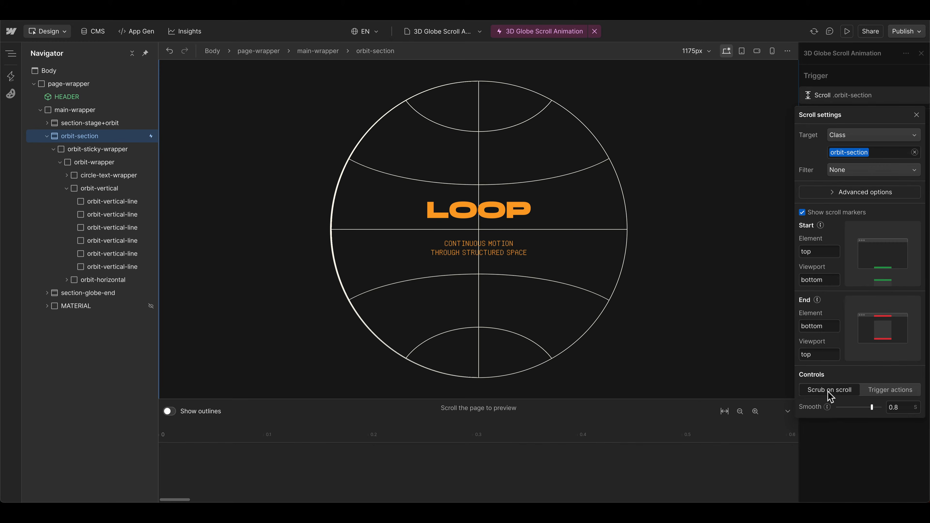
scroll(403, 201, down, 8)
scroll(403, 201, up, 8)
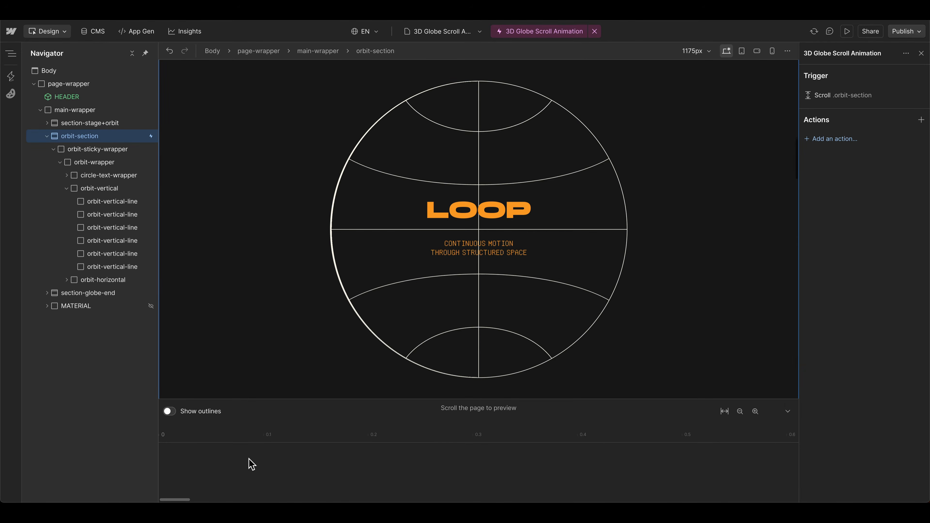
Step: Add a custom animation starting at 0 on the timeline and target the orbit-vertical-line class within the trigger element
click(221, 457)
drag(264, 455, 199, 453)
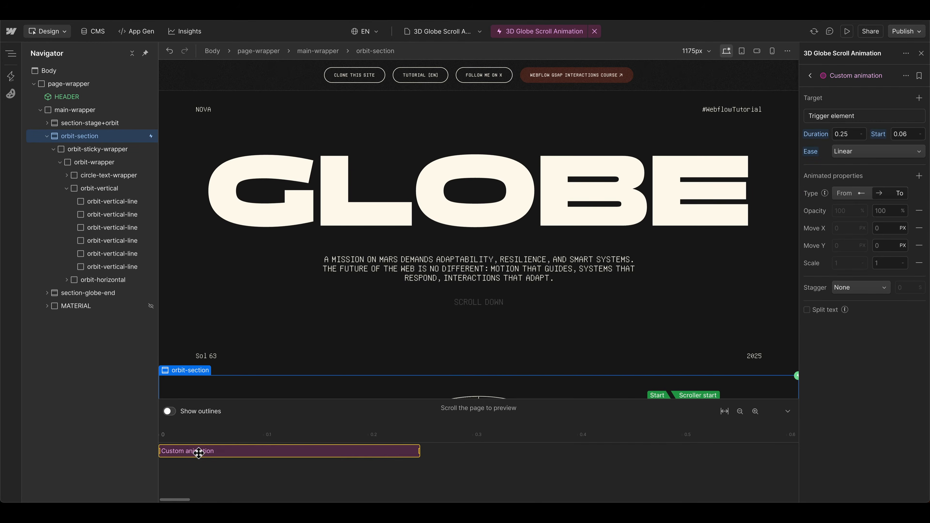
click(122, 202)
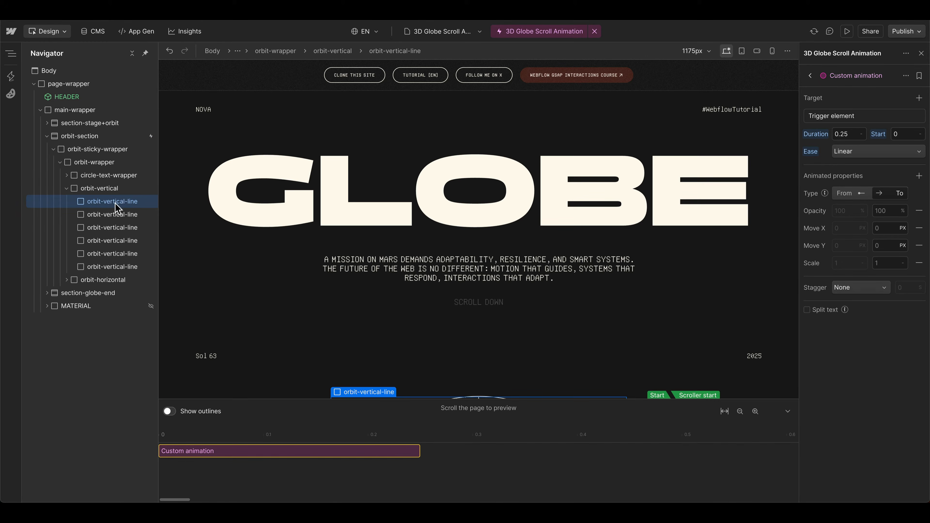
scroll(432, 229, down, 5)
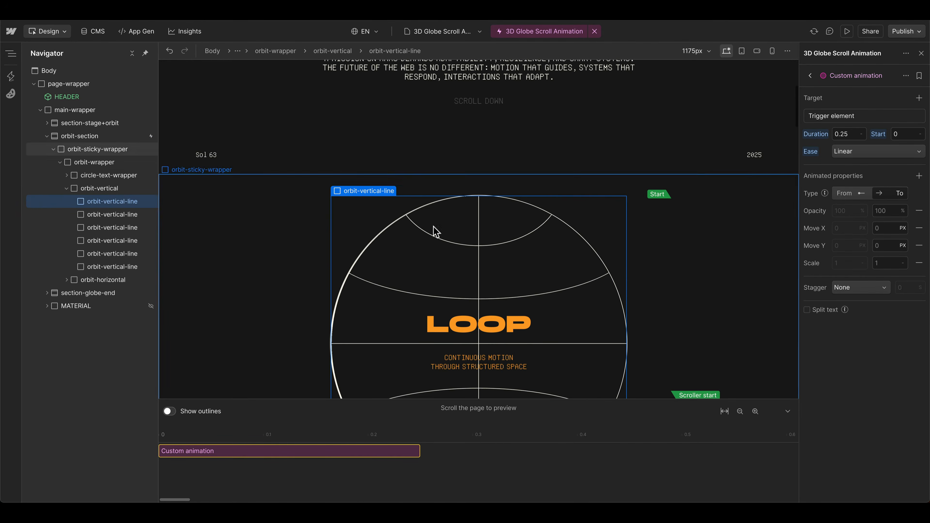
click(836, 119)
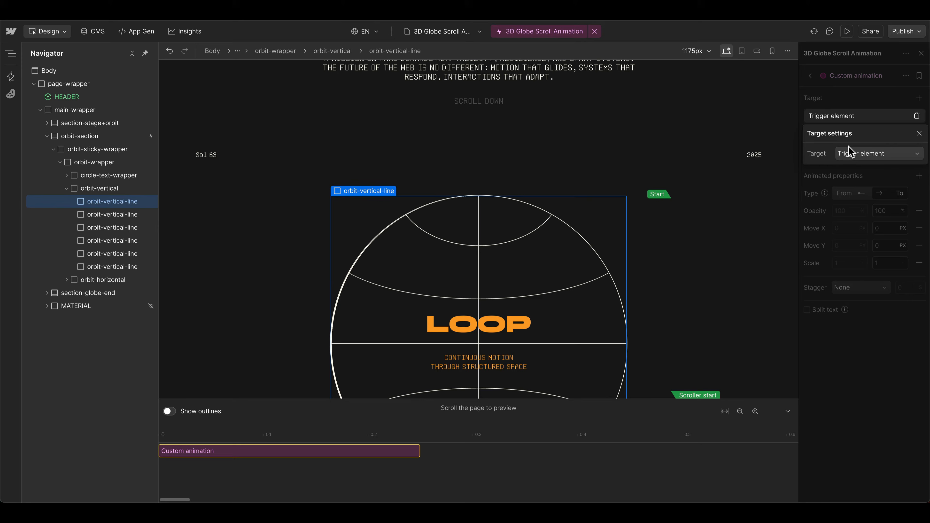
click(824, 118)
click(825, 120)
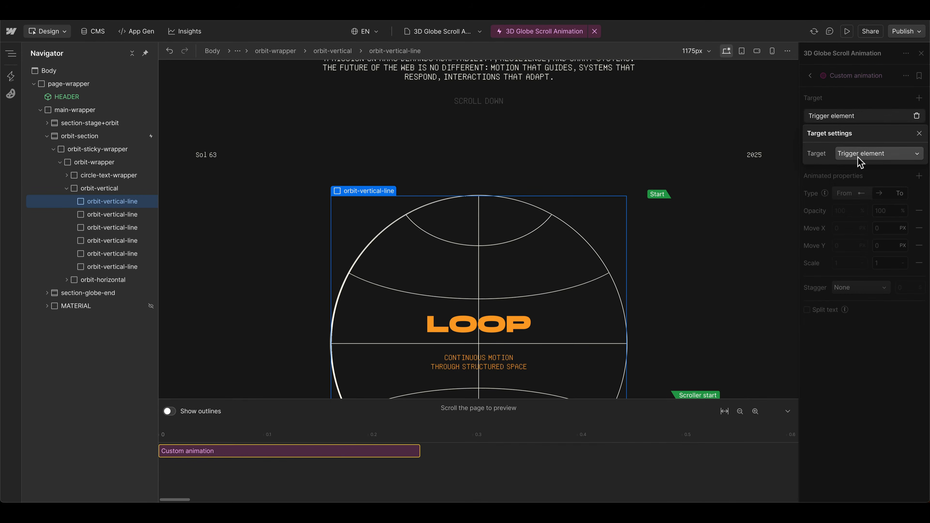
click(859, 155)
click(859, 197)
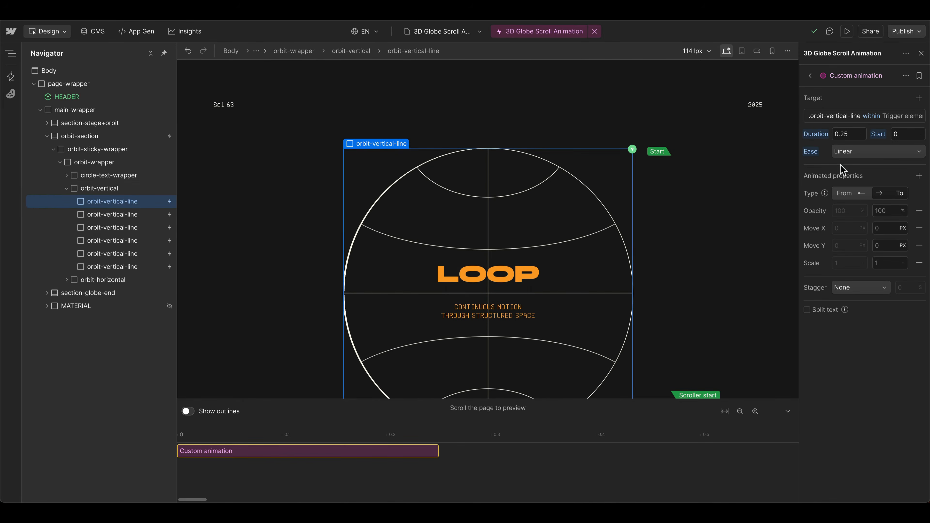
Step: Set the custom animation's stagger to an offset time of 1 s and choose Linear as its ease
scroll(571, 270, down, 3)
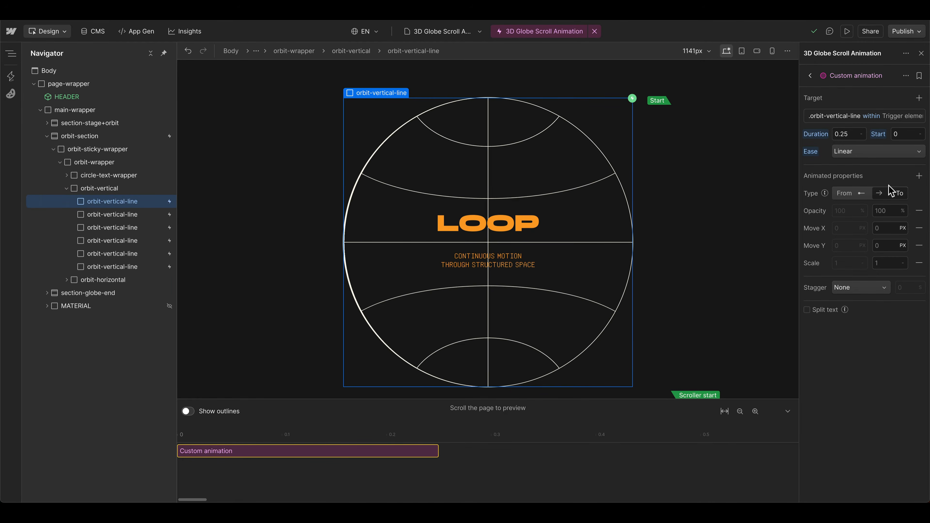
click(842, 288)
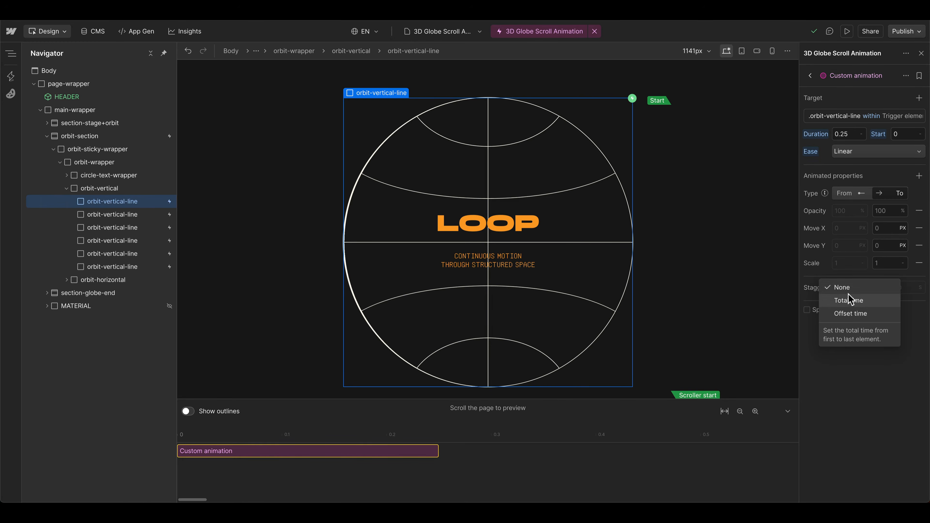
click(820, 290)
click(820, 290)
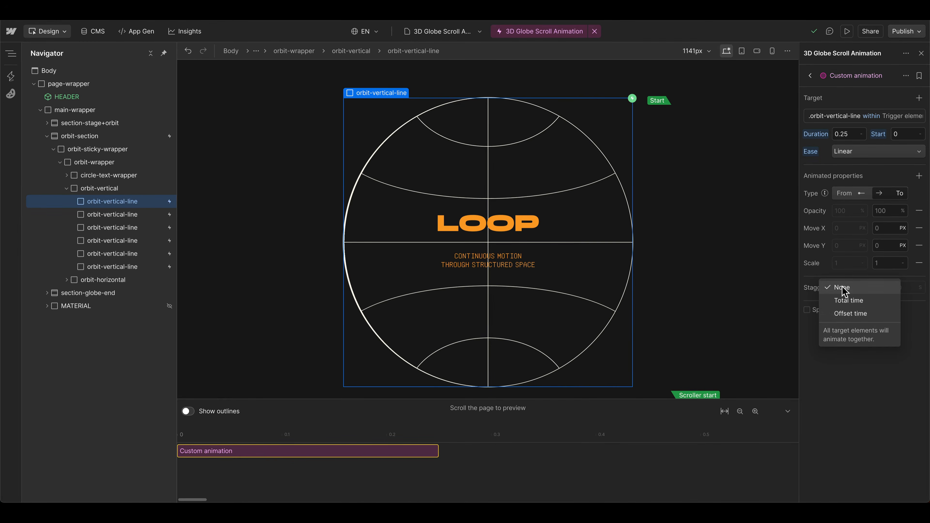
click(846, 313)
click(902, 287)
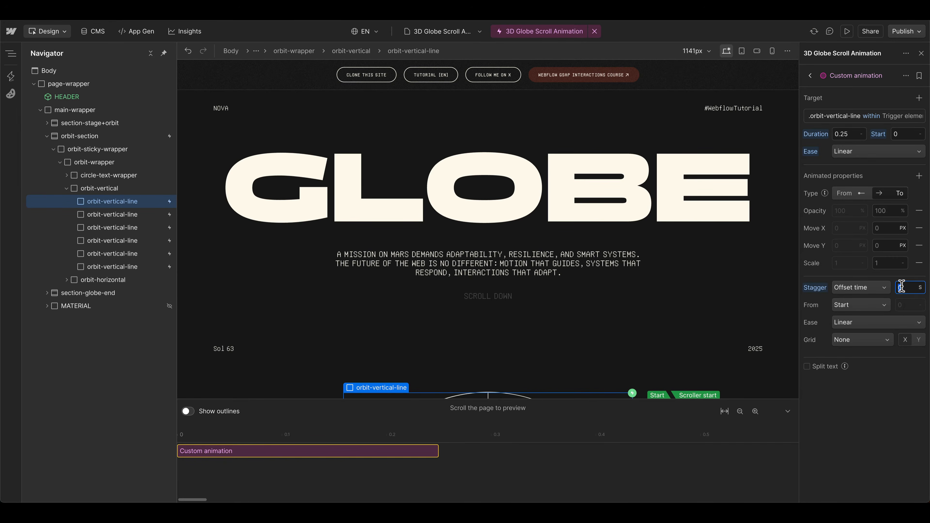
click(839, 156)
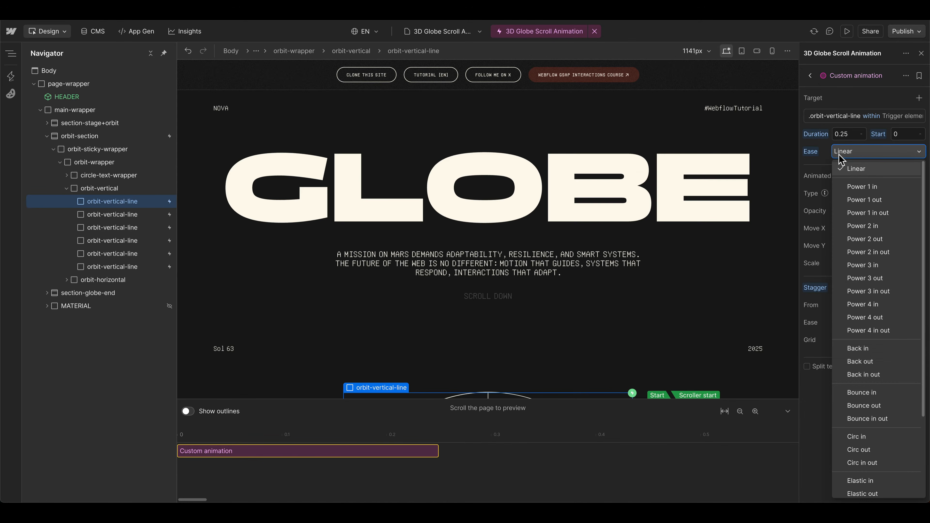
click(856, 169)
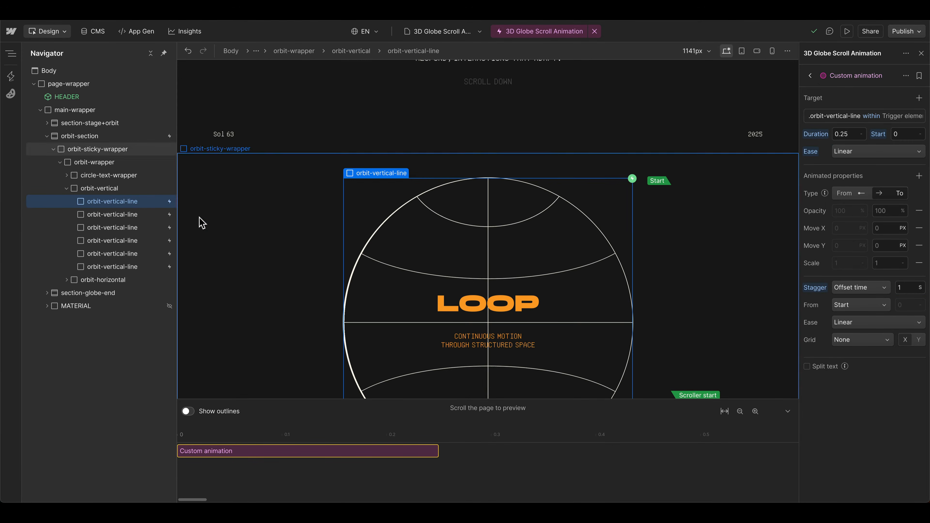
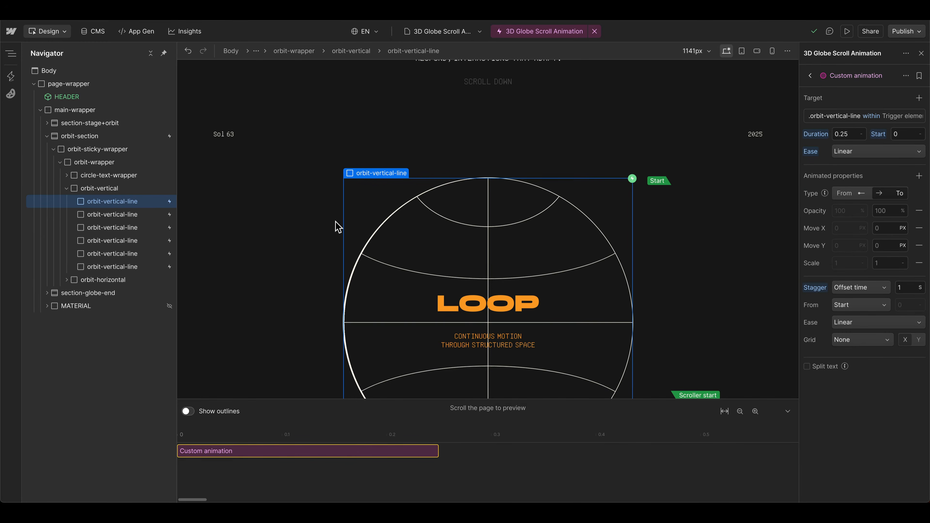
Step: Add a Rotate Y property to the custom animation and remove its Opacity, Move X, Move Y and Scale properties
click(919, 176)
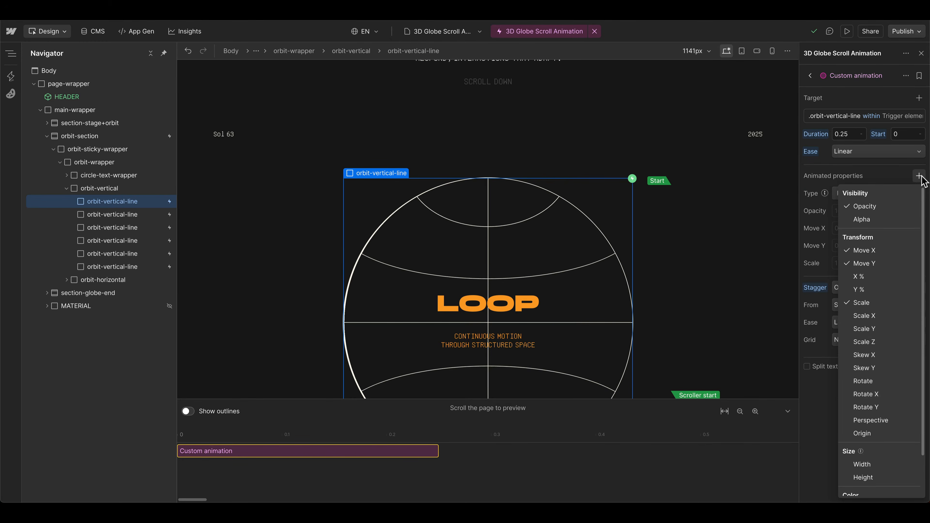
click(866, 407)
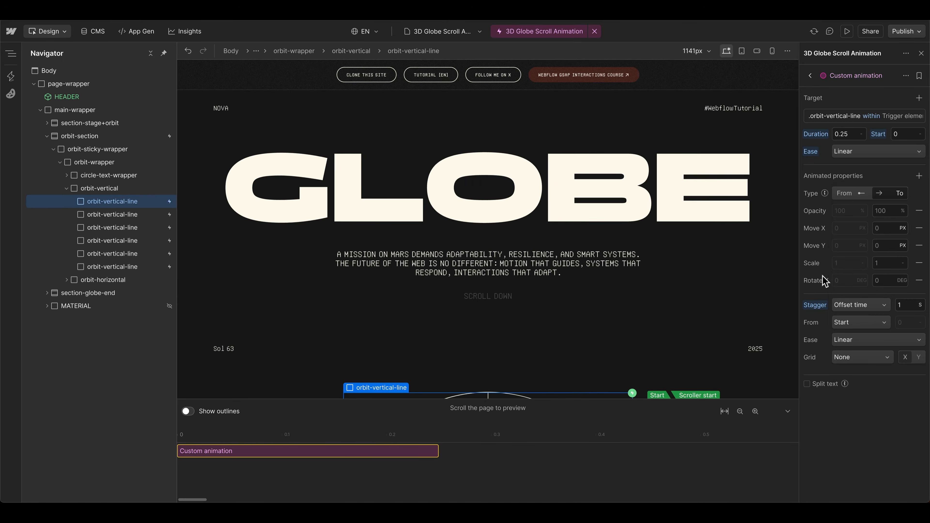
click(920, 211)
click(919, 210)
click(919, 210)
click(920, 211)
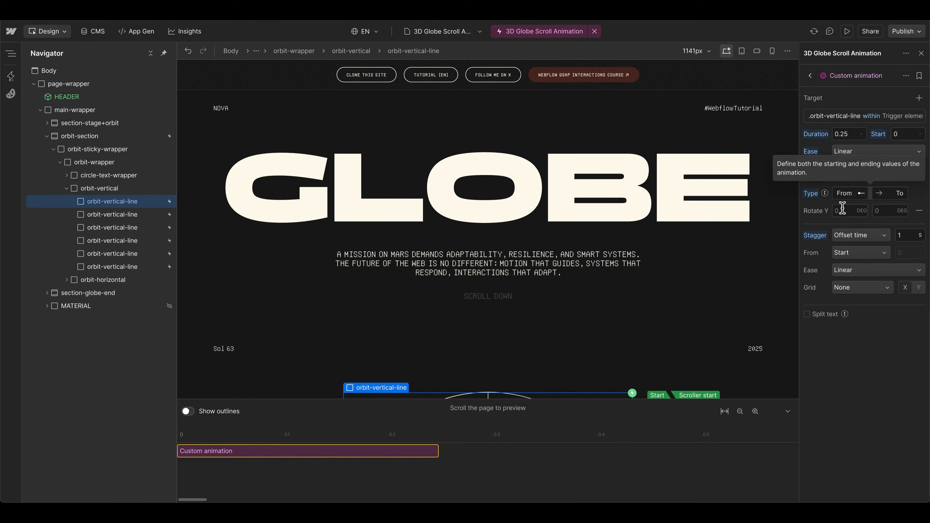
Step: Define both start and end values for Rotate Y, going from 0 to 180 degrees
scroll(438, 293, down, 5)
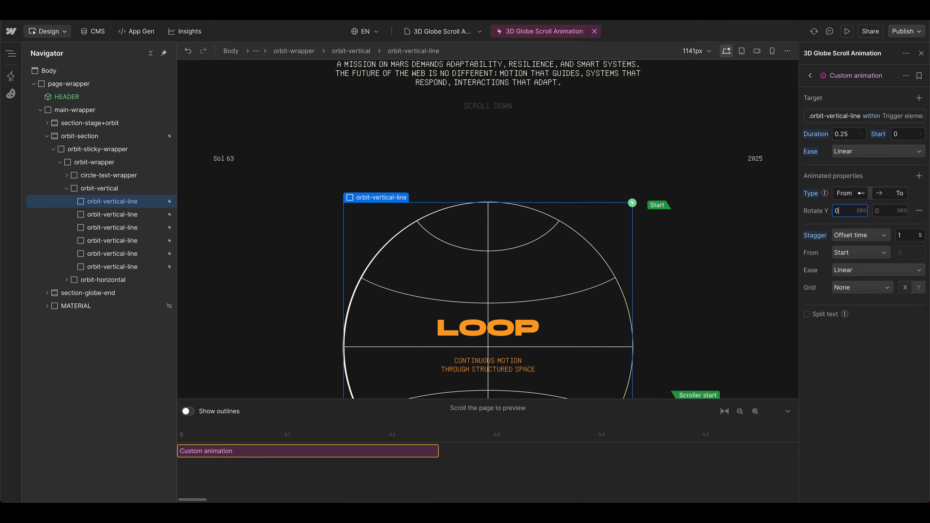
key(Return)
scroll(632, 254, down, 8)
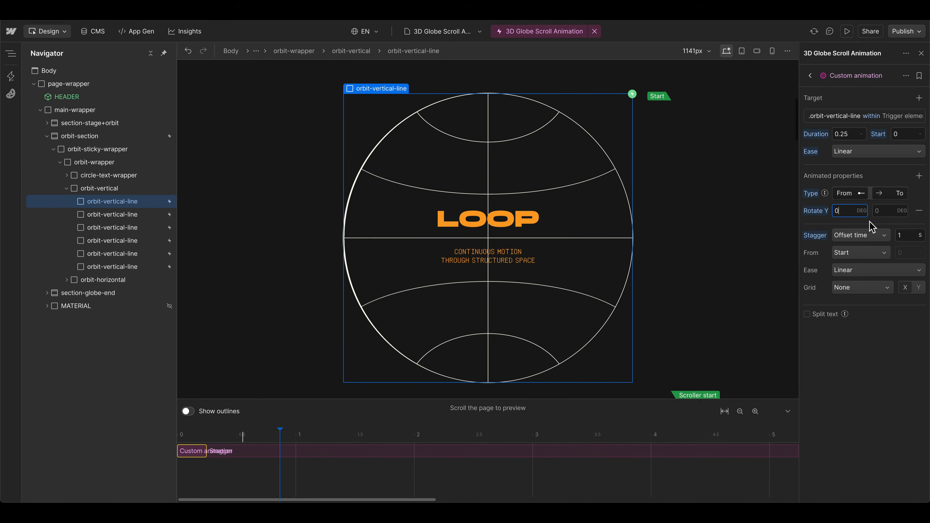
click(883, 211)
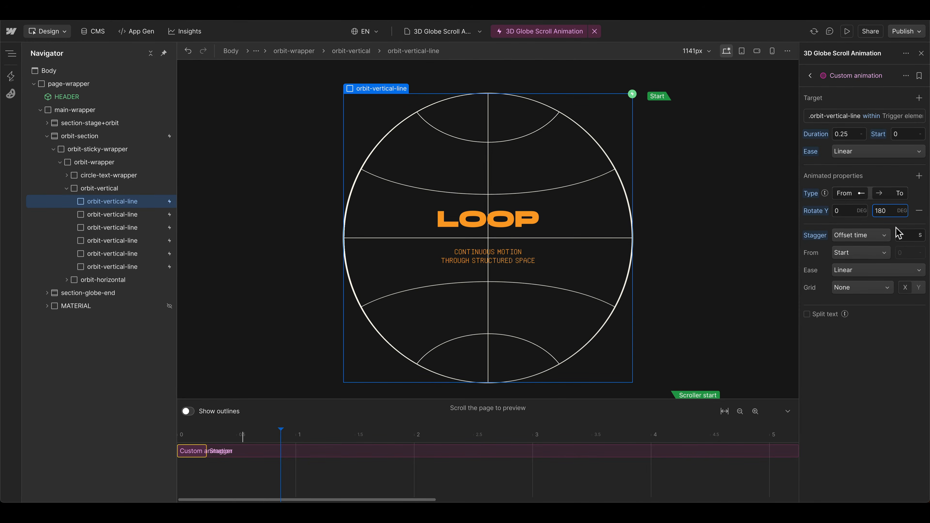
Step: Nudge the ending Rotate Y value back and forth to compare the line's look, settling on 178 degrees
key(Down)
key(Down)
key(Up)
key(Up)
key(Down)
key(Down)
key(Up)
key(Down)
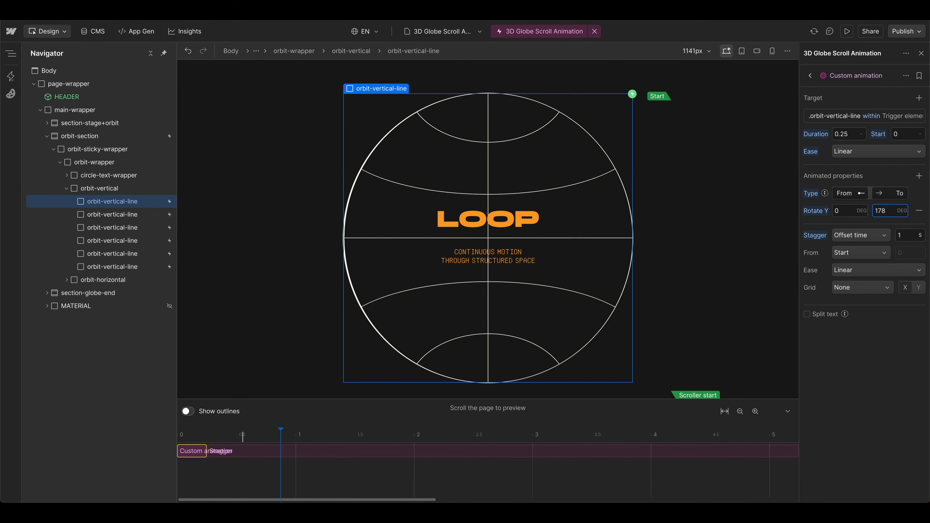
key(Up)
key(Up)
key(Down)
key(Down)
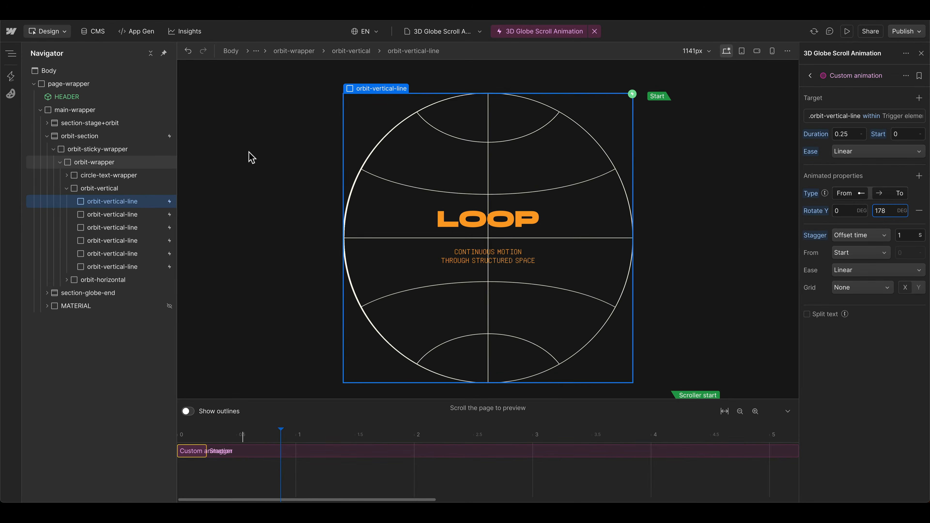
Step: Preview the staggered line rotation by scrolling through orbit-section, with the timeline zoomed out to show the scroll end
scroll(712, 214, up, 5)
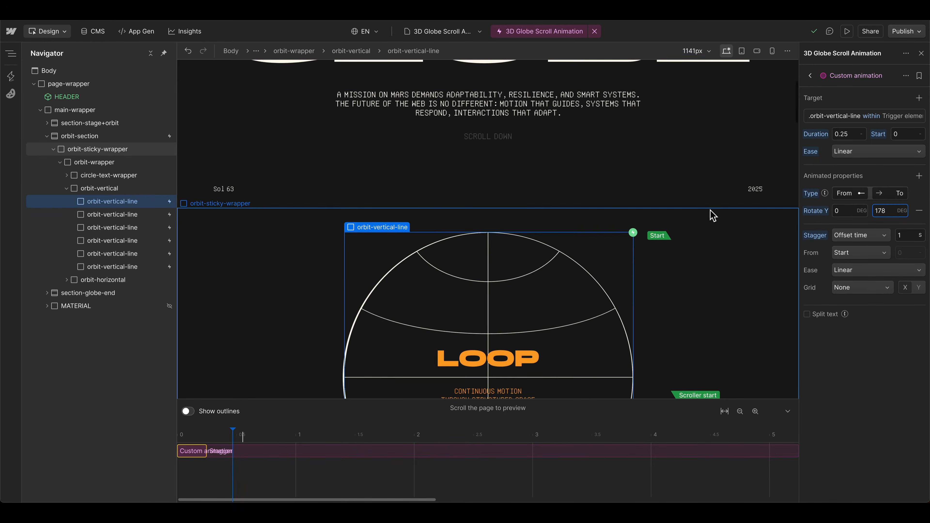
scroll(707, 217, down, 3)
scroll(707, 218, down, 3)
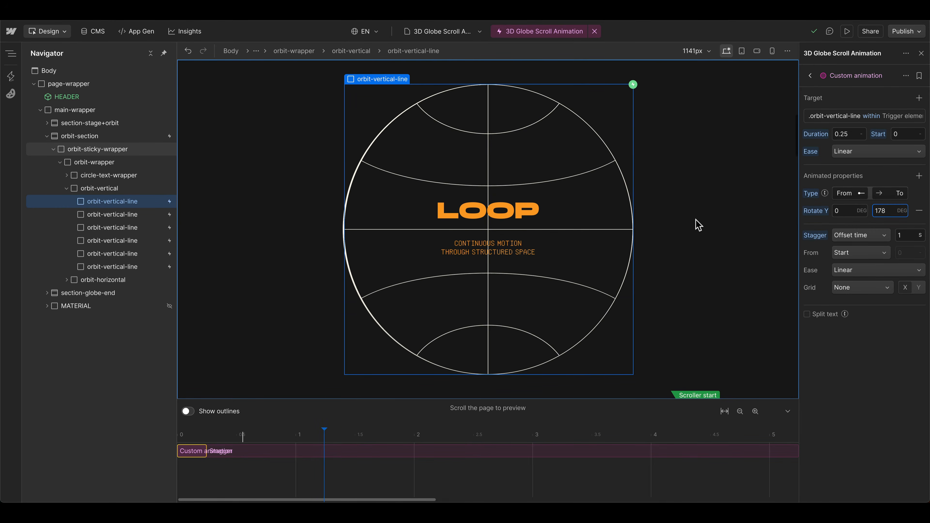
scroll(698, 225, down, 2)
scroll(698, 224, down, 4)
scroll(699, 224, down, 3)
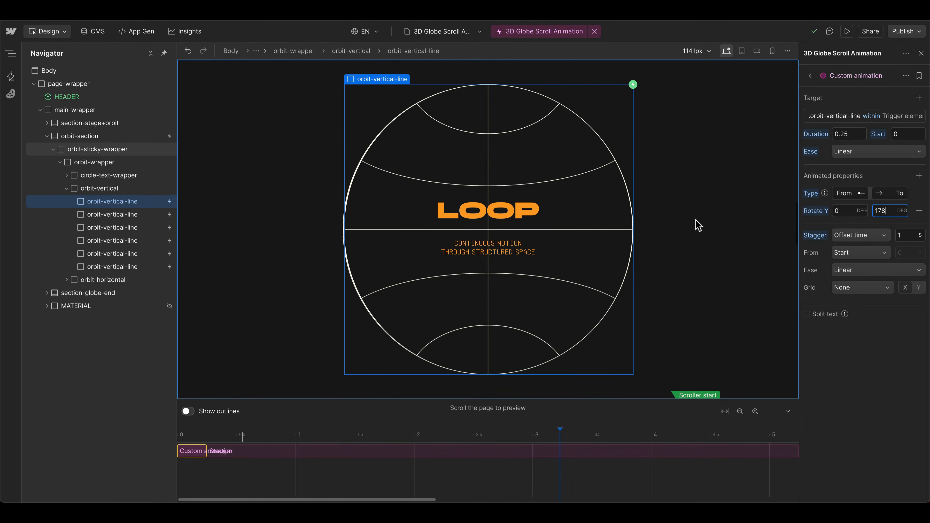
click(740, 411)
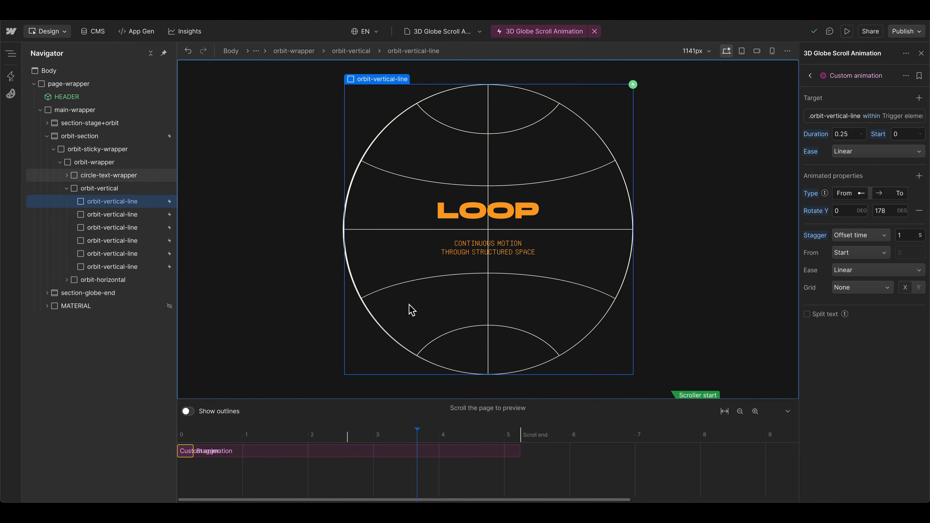
scroll(474, 453, up, 3)
scroll(456, 317, down, 2)
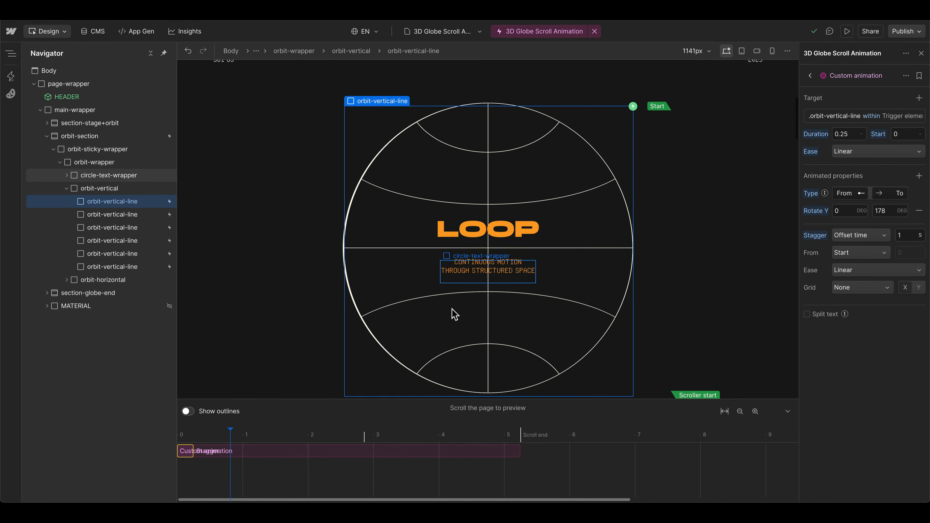
scroll(300, 275, down, 4)
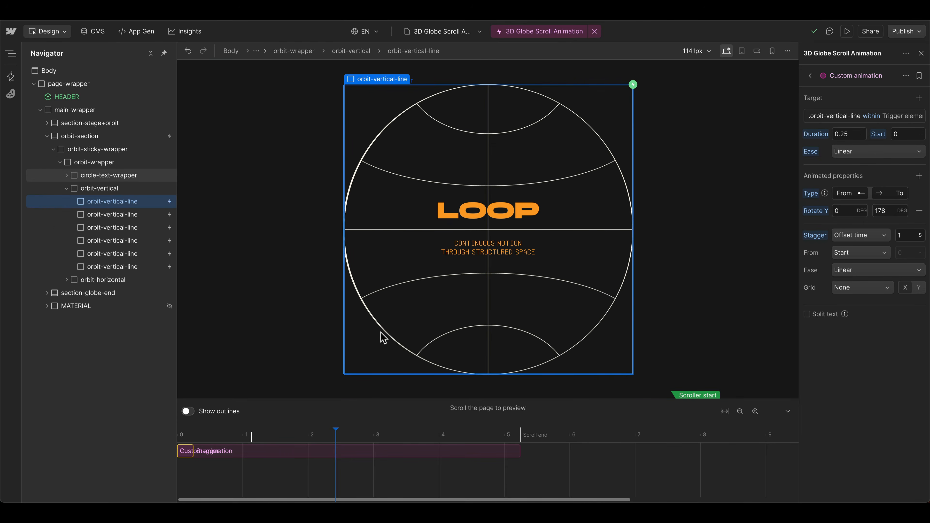
scroll(459, 491, right, 3)
Step: Add a Set action to the interaction and place it at about 12 s on the timeline
click(811, 76)
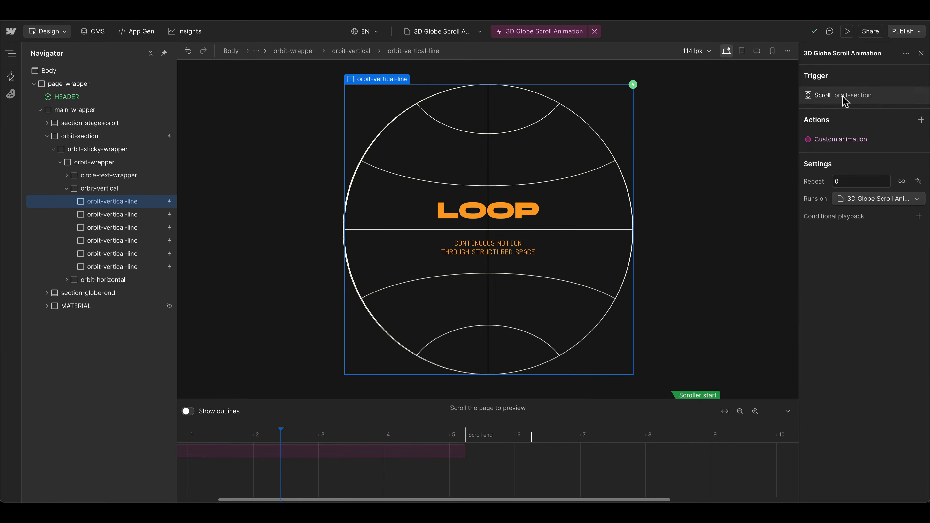
click(922, 120)
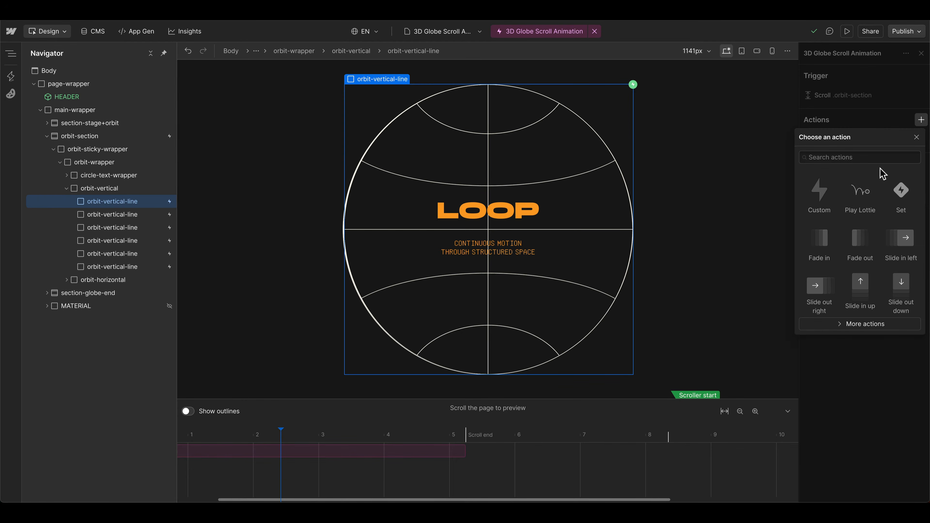
click(907, 193)
scroll(685, 462, left, 2)
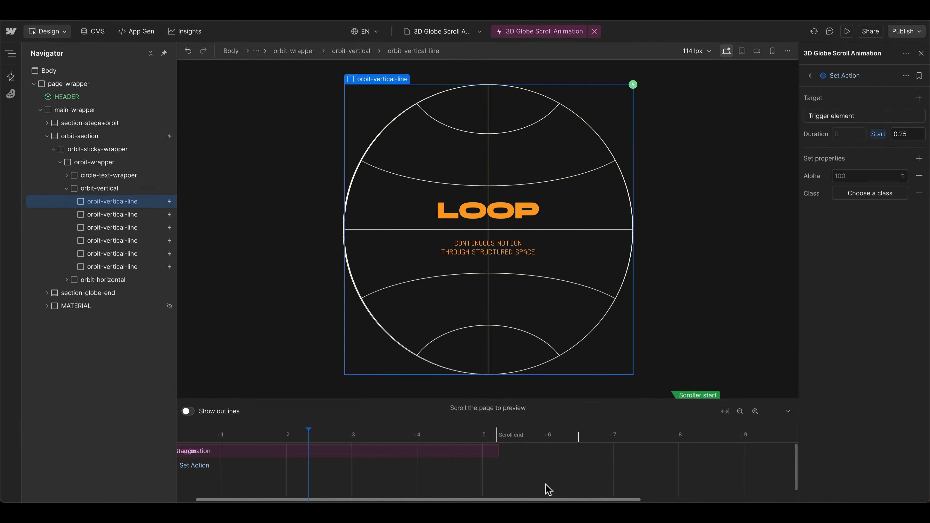
scroll(546, 484, down, 1)
scroll(546, 484, left, 1)
scroll(191, 473, left, 1)
drag(194, 459, 768, 466)
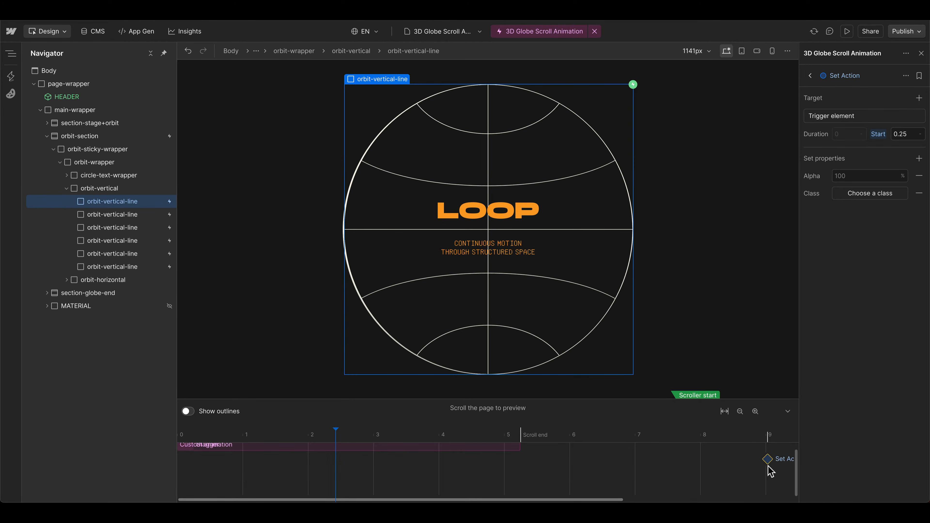
scroll(512, 459, right, 4)
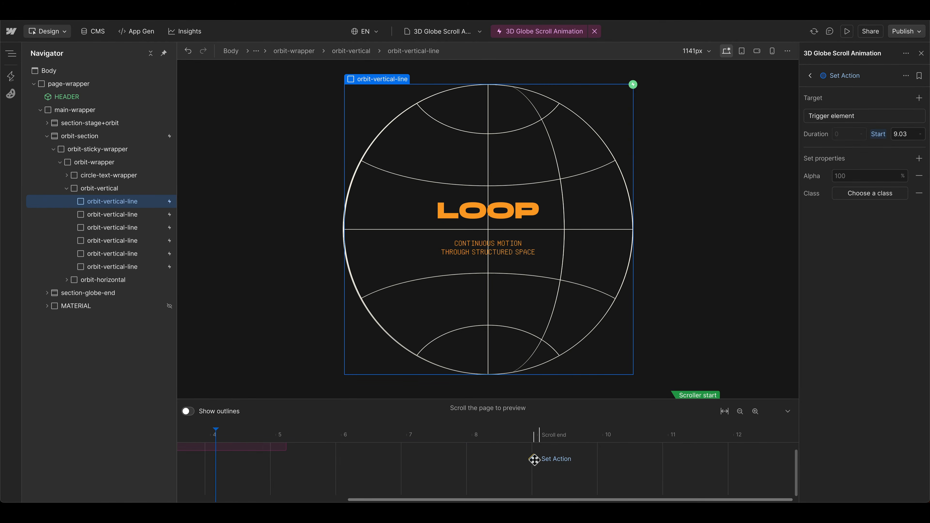
drag(534, 460, 739, 458)
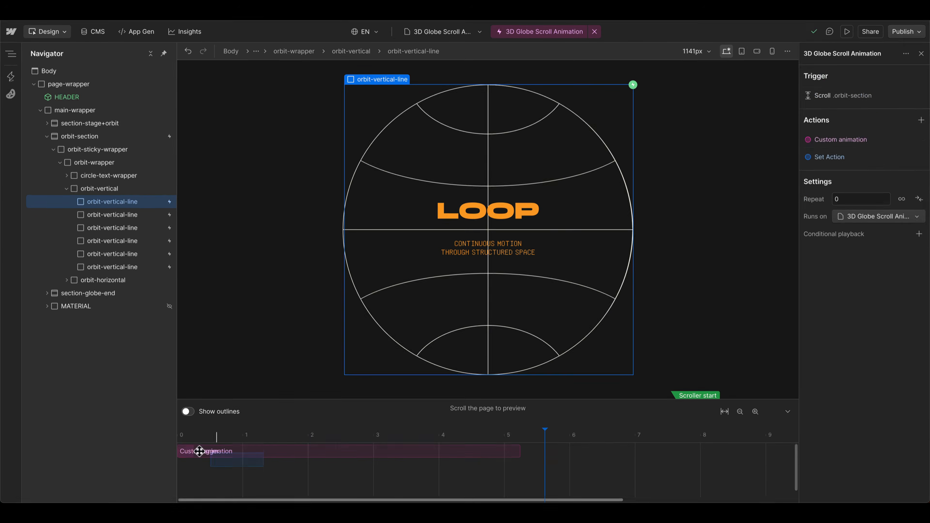
Step: Extend the custom animation's duration to 3 s and preview the line rotation with orbit-wrapper selected
click(186, 446)
drag(191, 454, 374, 449)
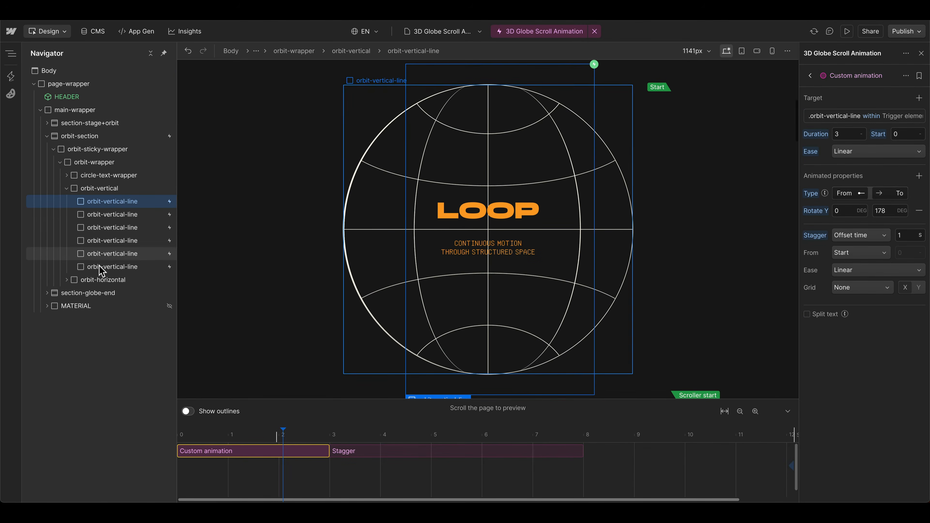
click(218, 215)
click(106, 163)
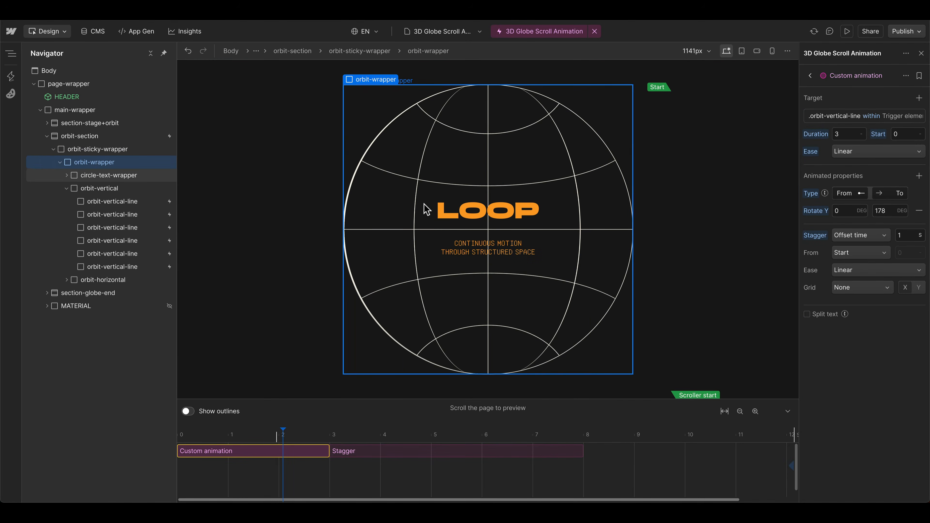
scroll(476, 225, down, 7)
scroll(583, 242, down, 8)
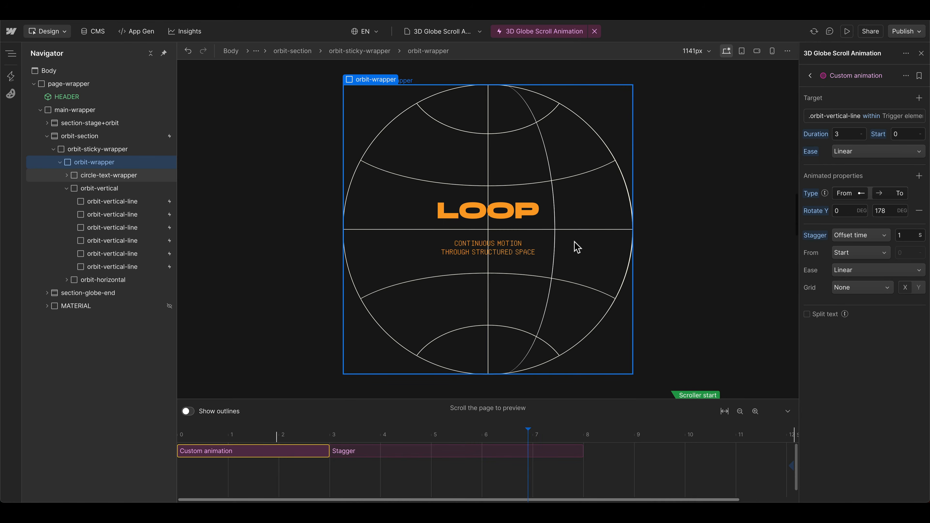
Step: Duplicate the custom animation and move the copy on the timeline so it starts at 2.99 s
key(super+d)
click(231, 465)
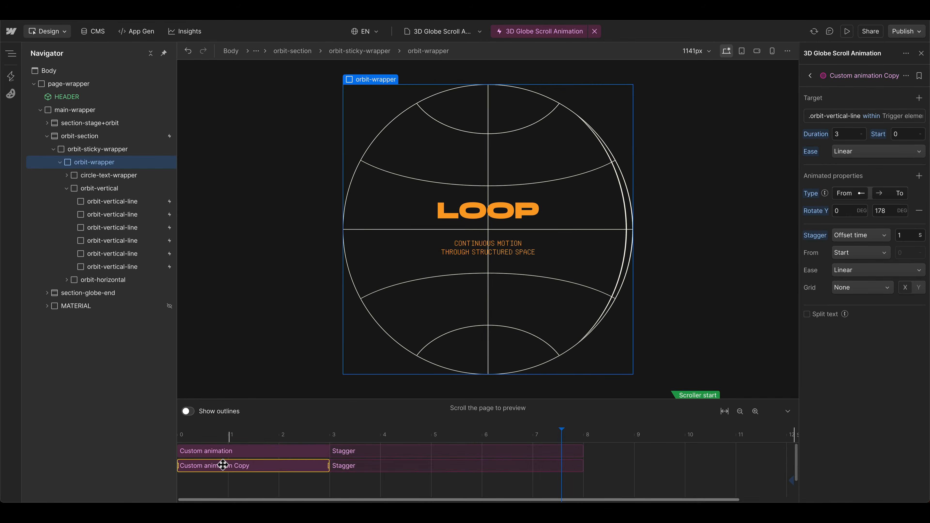
drag(210, 466, 360, 466)
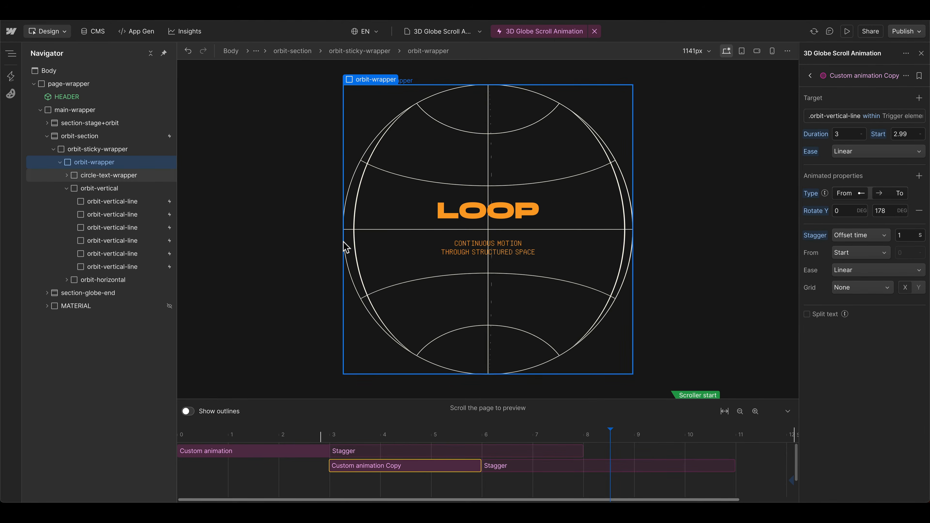
Step: Preview the overlapping line animations on scroll and set the copy's start to 3 s
scroll(311, 257, down, 3)
scroll(311, 256, down, 5)
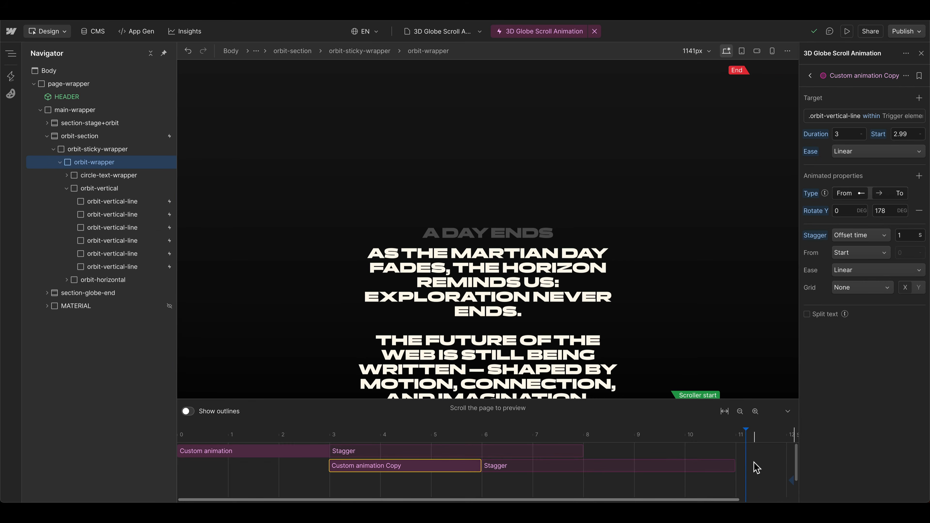
scroll(591, 286, up, 5)
scroll(591, 286, up, 10)
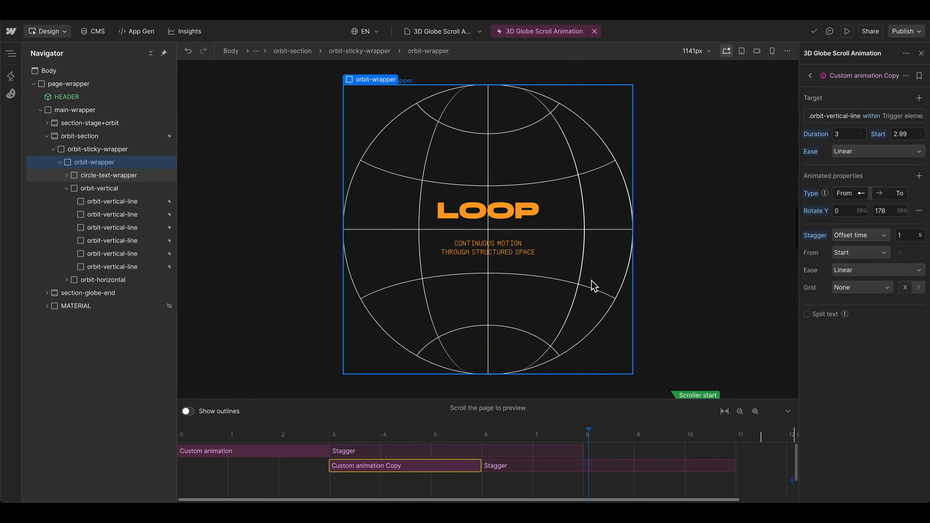
scroll(592, 286, down, 2)
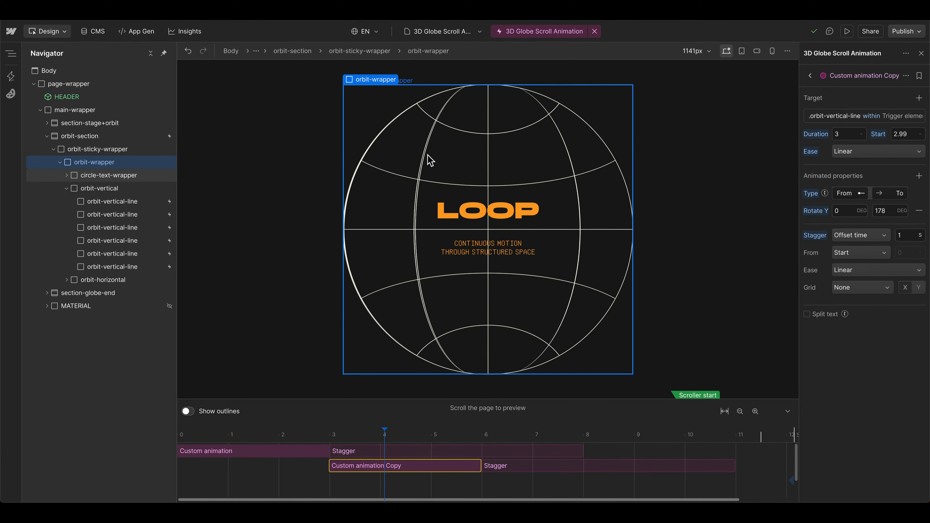
scroll(431, 160, down, 1)
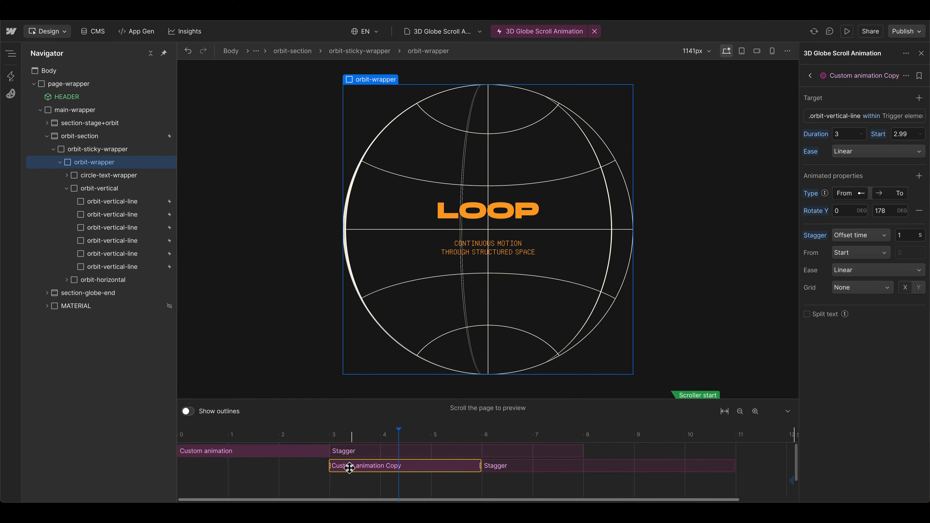
click(905, 135)
text(3)
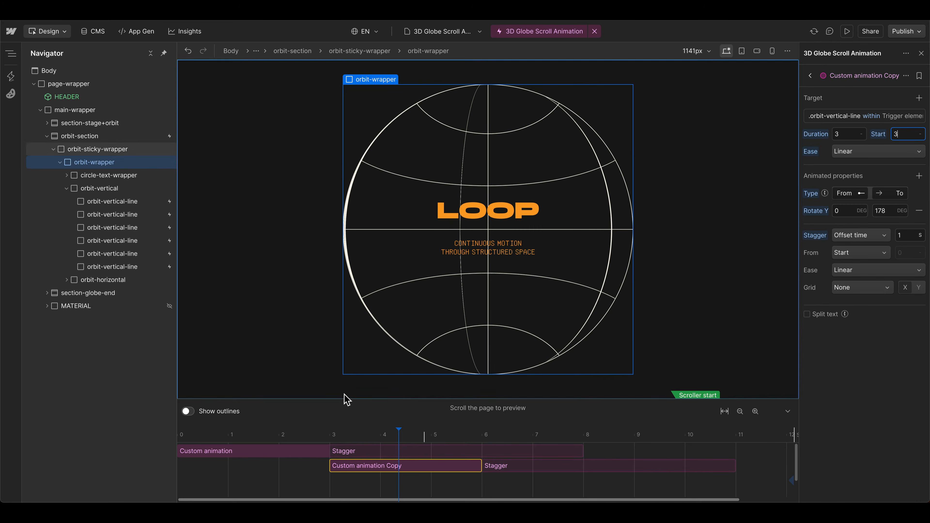
Step: Compare the settings of the two custom animations and rename the original Line and its copy Lines
click(322, 452)
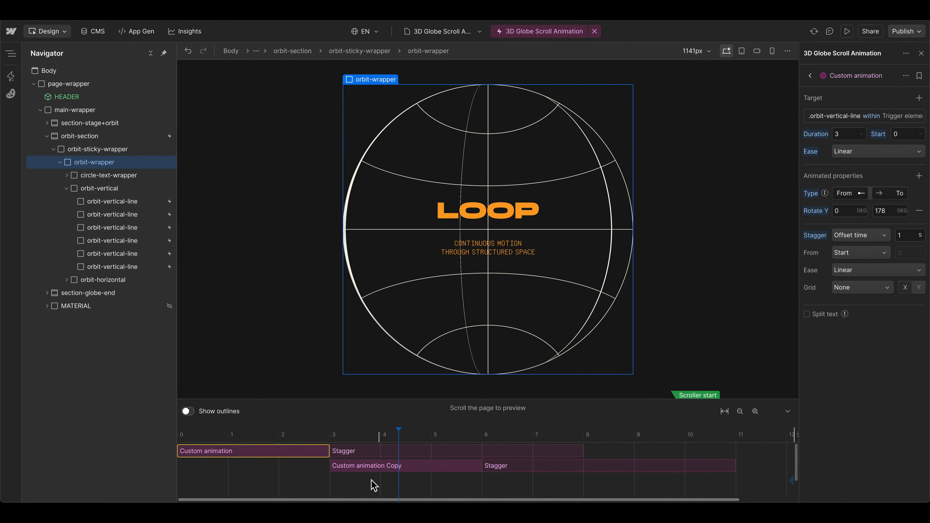
click(365, 466)
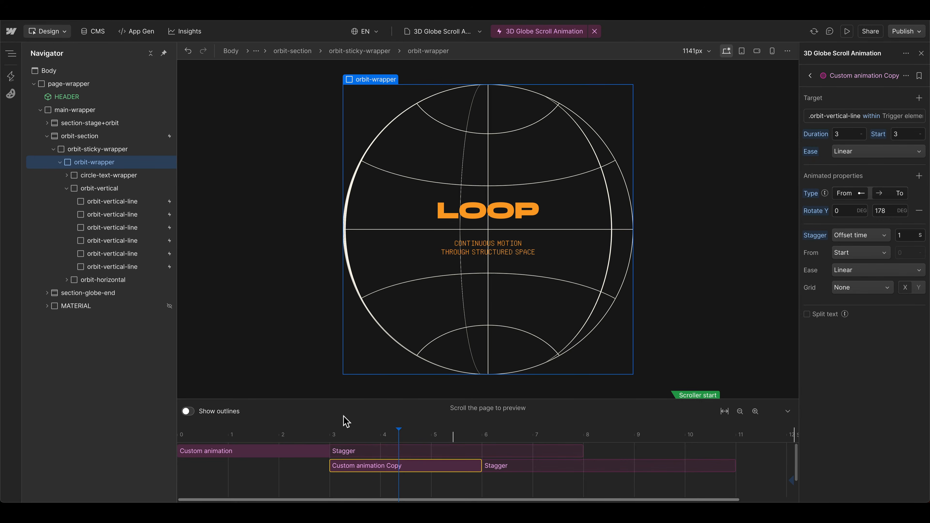
click(299, 451)
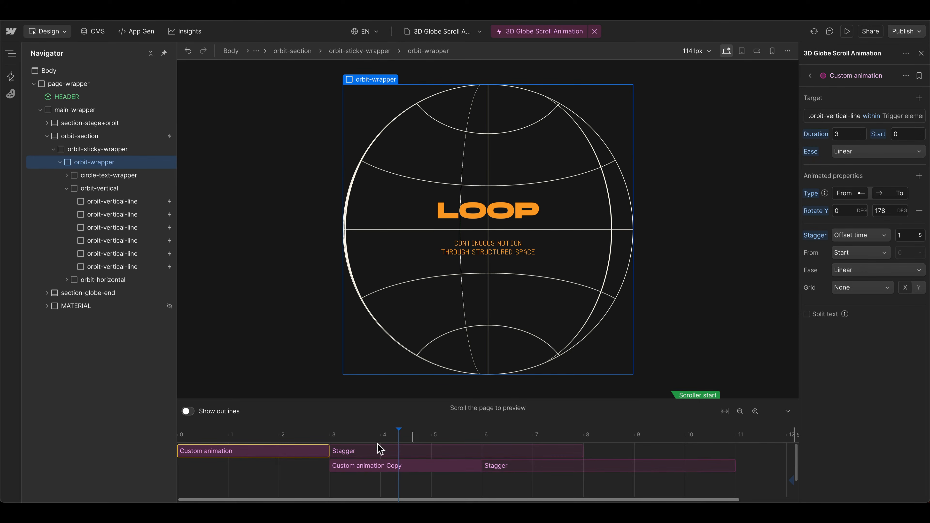
click(375, 465)
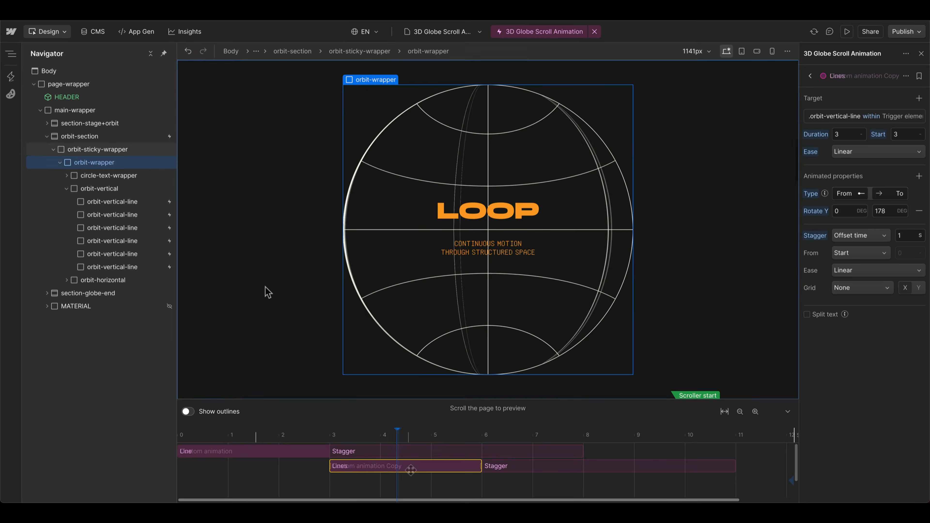
scroll(269, 293, up, 2)
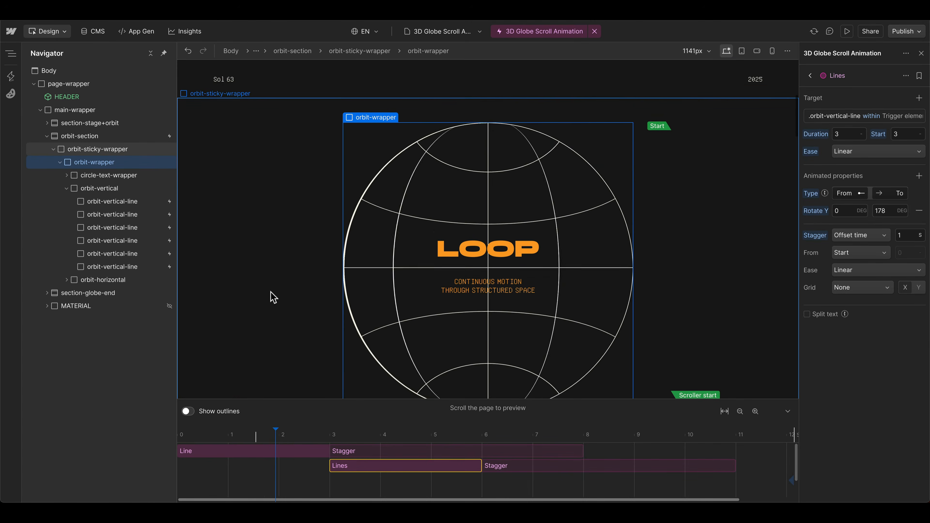
Step: Set the Line animation's stagger offset time to 0.5 s and preview it together with the Lines animation on scroll
scroll(273, 296, up, 3)
scroll(270, 301, down, 4)
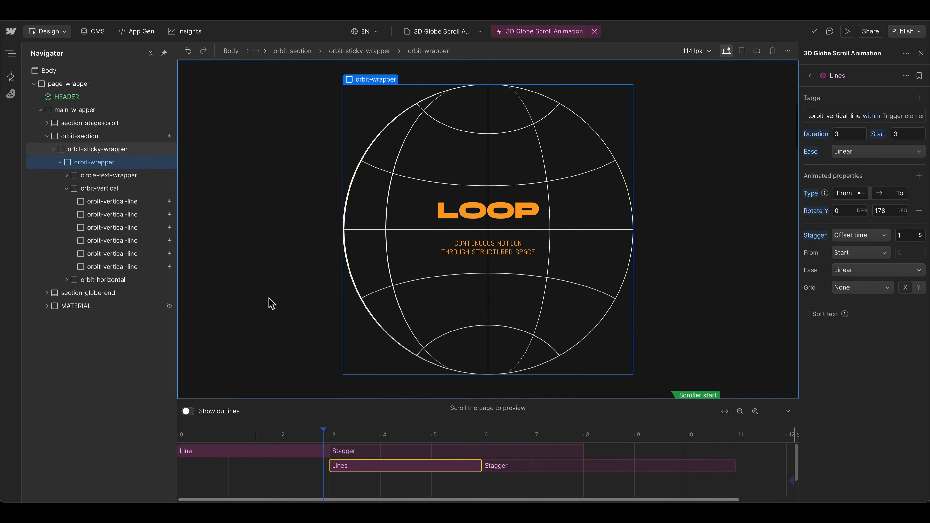
scroll(269, 330, up, 1)
click(259, 454)
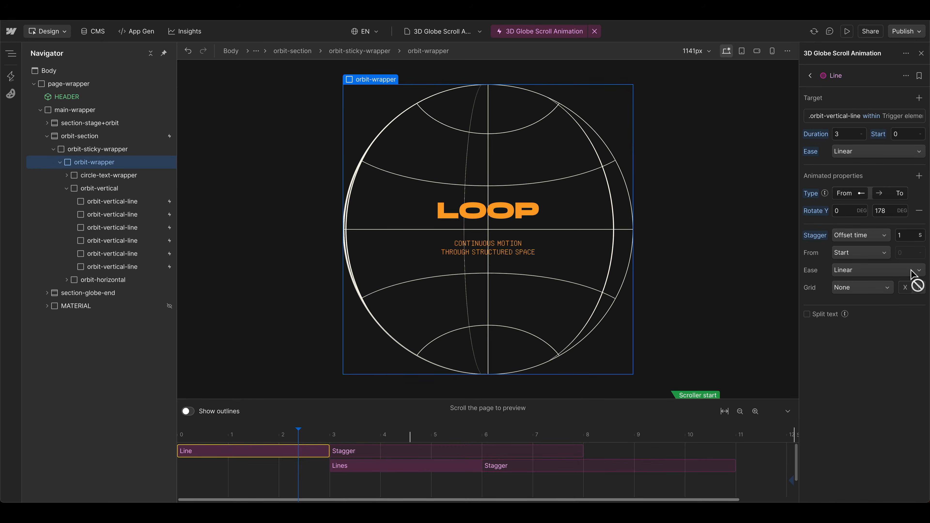
text(0.5)
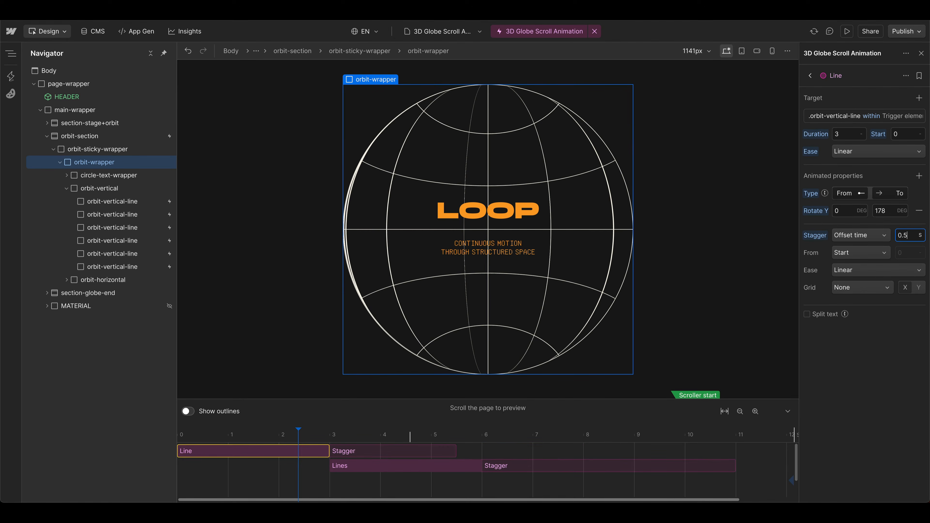
scroll(238, 277, up, 4)
scroll(242, 280, down, 4)
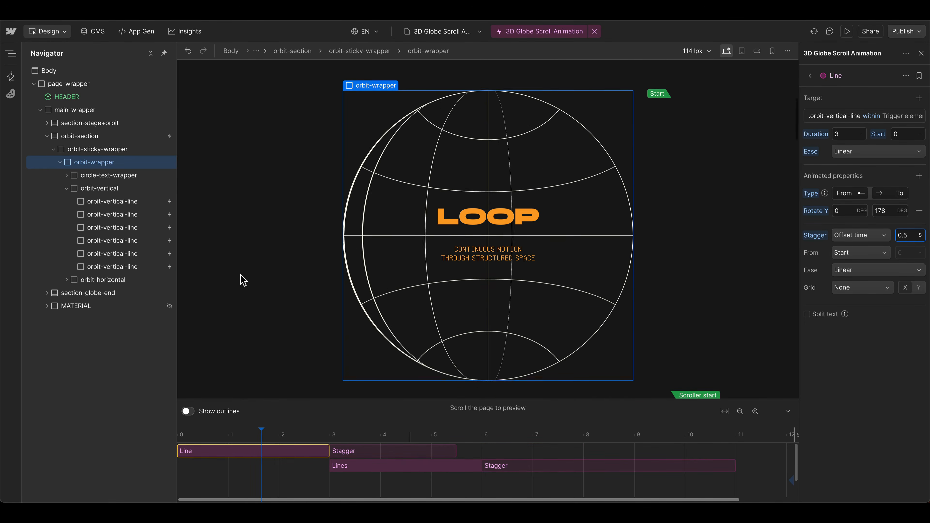
scroll(295, 263, down, 2)
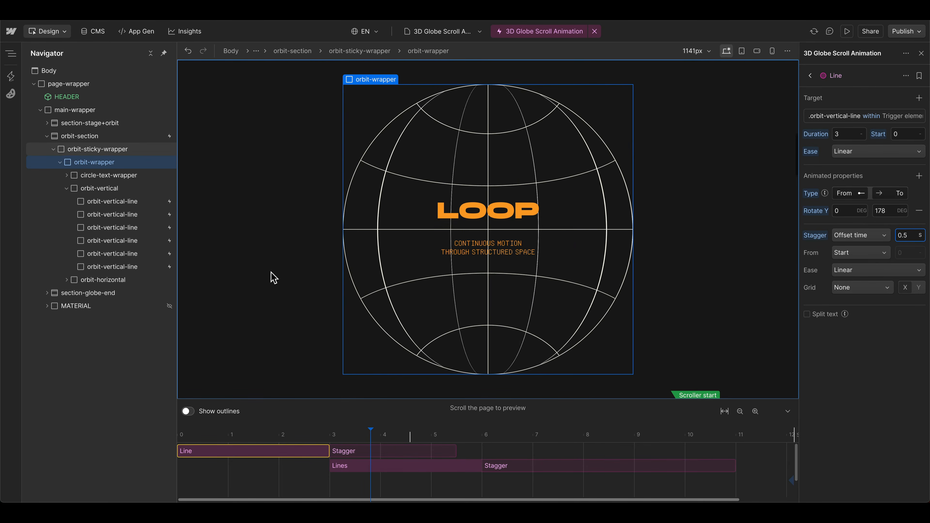
click(416, 465)
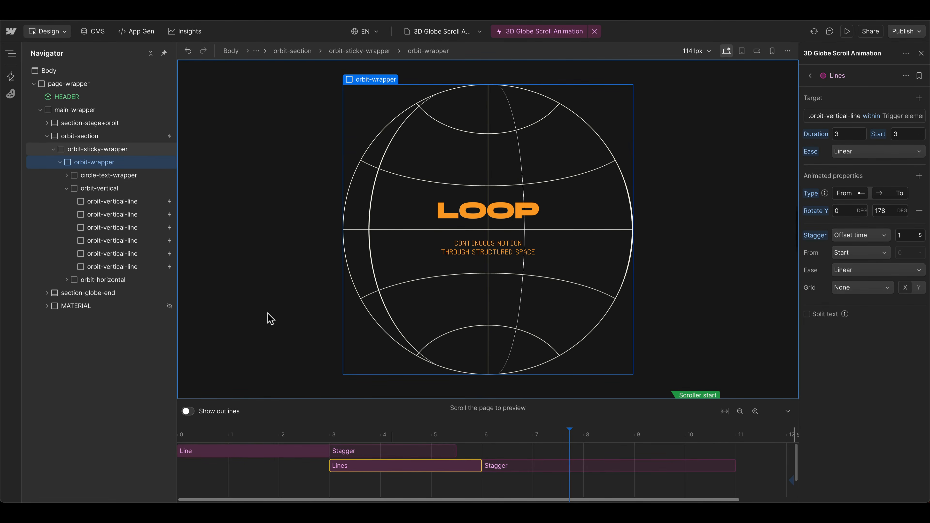
scroll(266, 319, down, 5)
scroll(264, 317, up, 2)
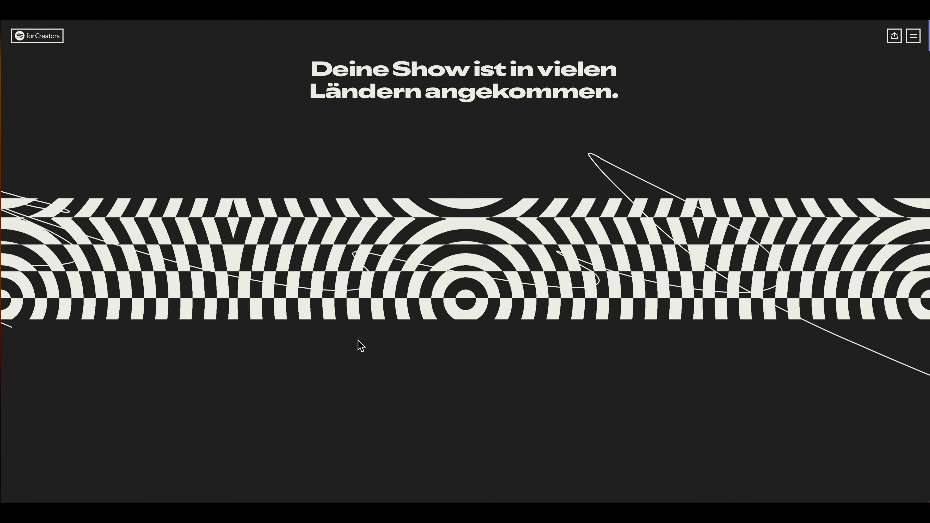
Step: Switch to the Spotify for Creators reference page and examine how its globe animates on scroll
scroll(304, 362, down, 2)
scroll(297, 364, up, 2)
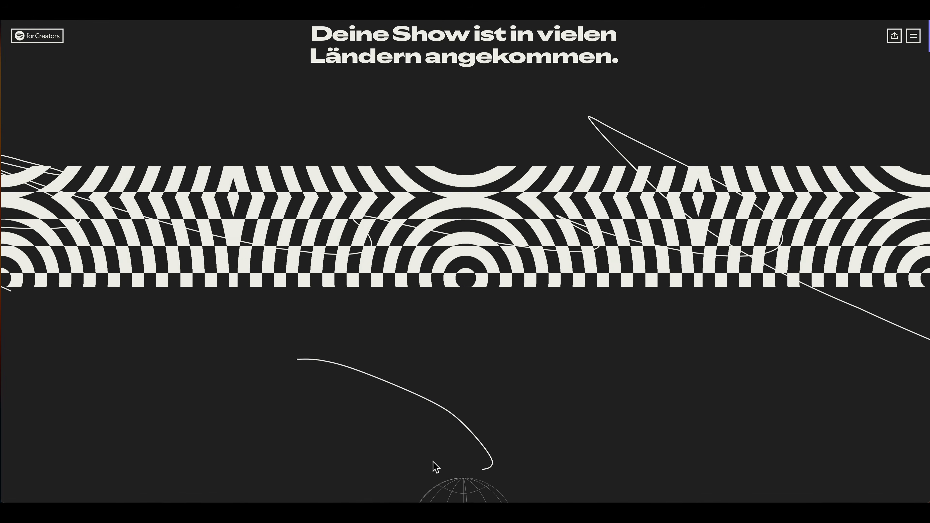
scroll(403, 463, down, 1)
scroll(365, 457, up, 2)
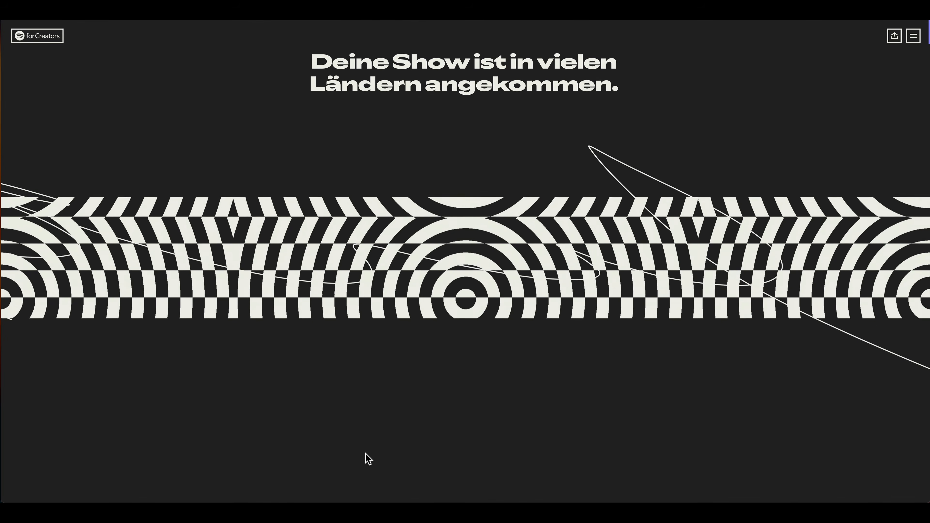
scroll(359, 458, down, 3)
scroll(351, 458, down, 5)
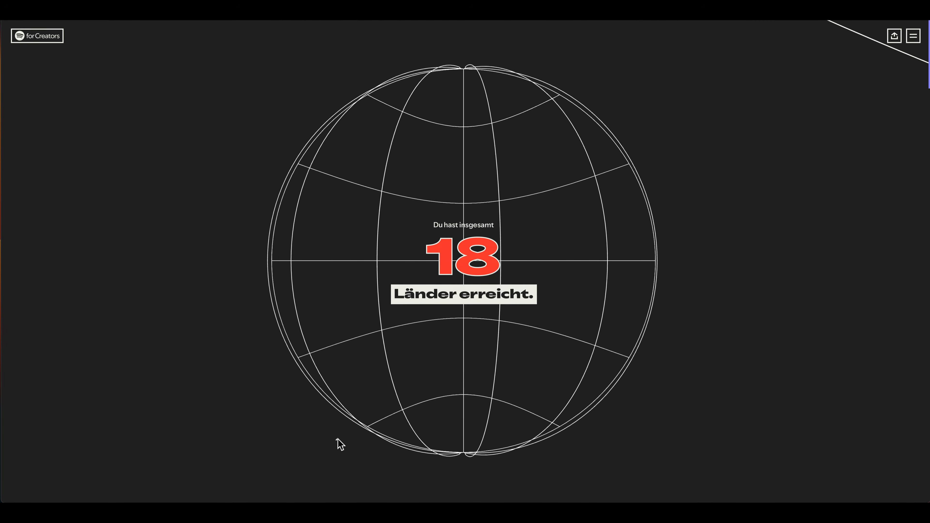
scroll(337, 440, up, 5)
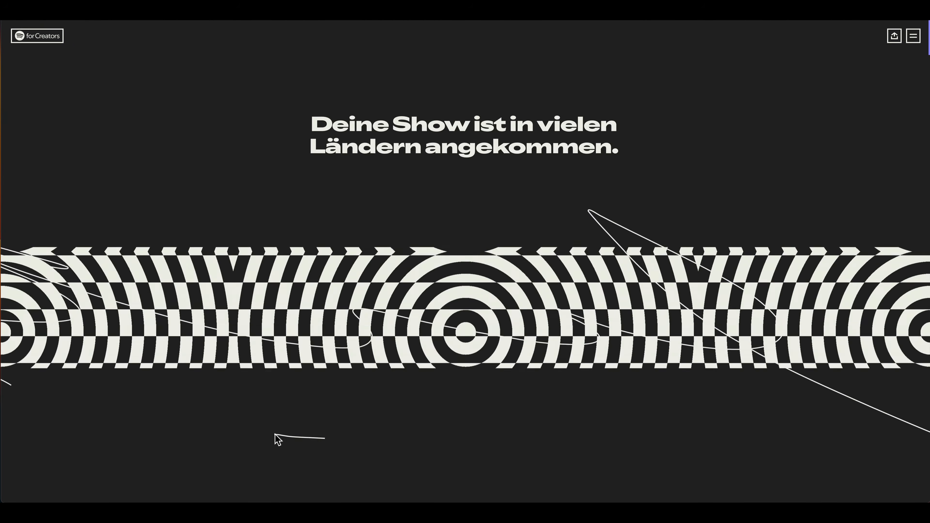
scroll(278, 440, down, 5)
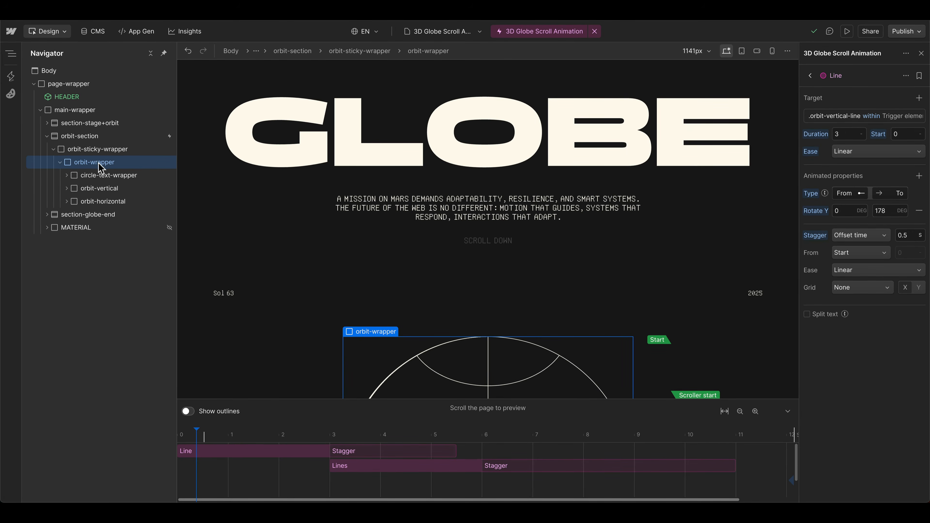
Step: Add a custom animation at the start of the timeline, extend it to 1.06 s and rename it Scale
double_click(204, 484)
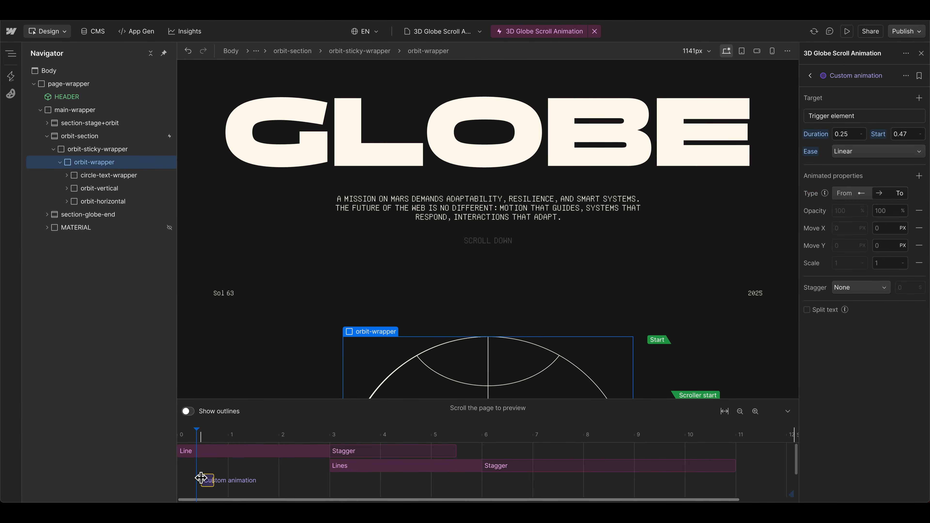
drag(221, 477, 212, 451)
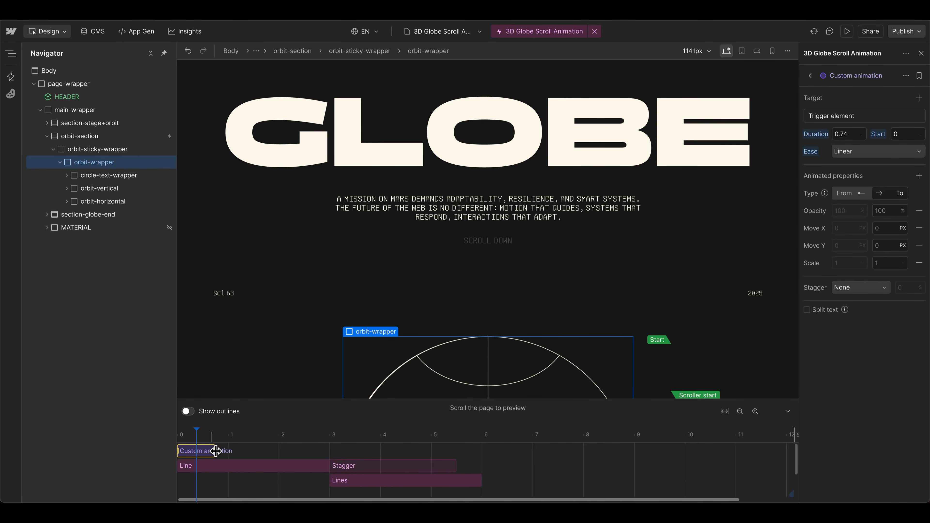
double_click(849, 76)
text(Scal)
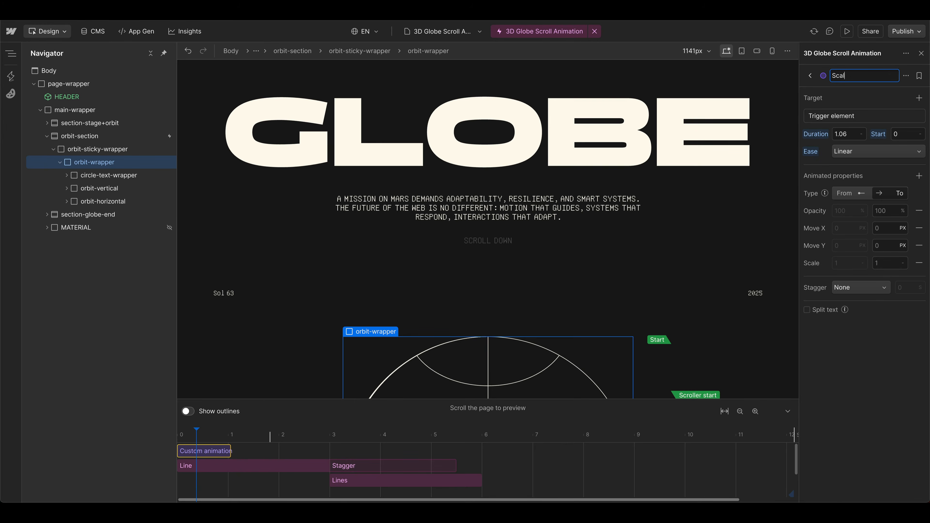
text(e)
key(Return)
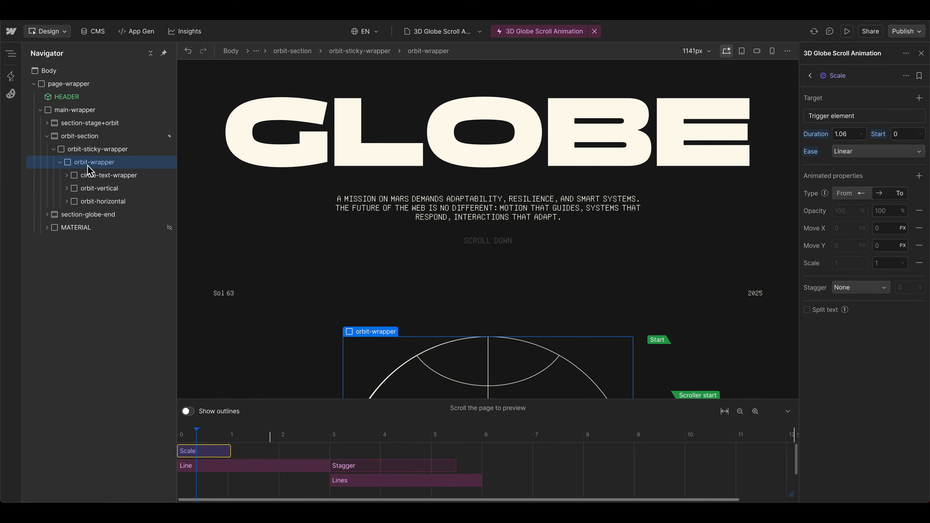
Step: Target the Scale animation at the orbit-wrapper class within the trigger element and set its duration to 3.5 s
click(861, 116)
click(855, 154)
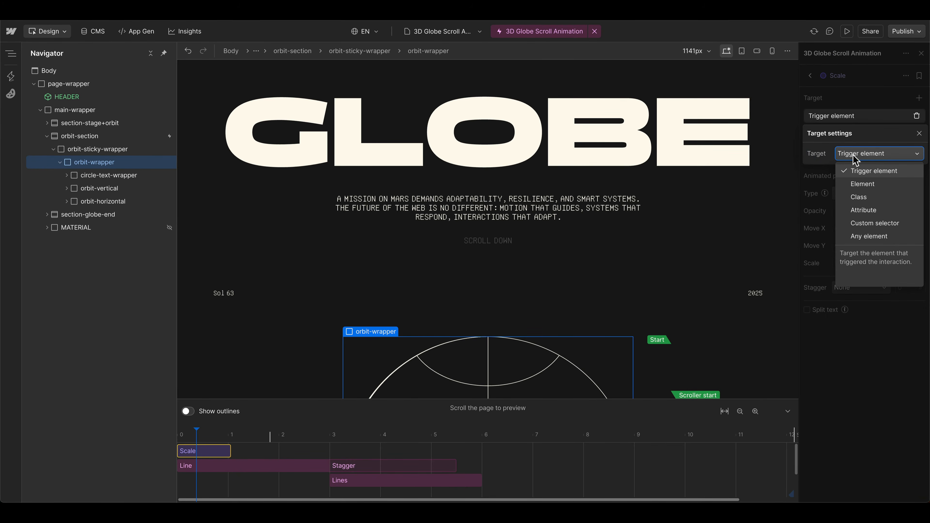
click(865, 197)
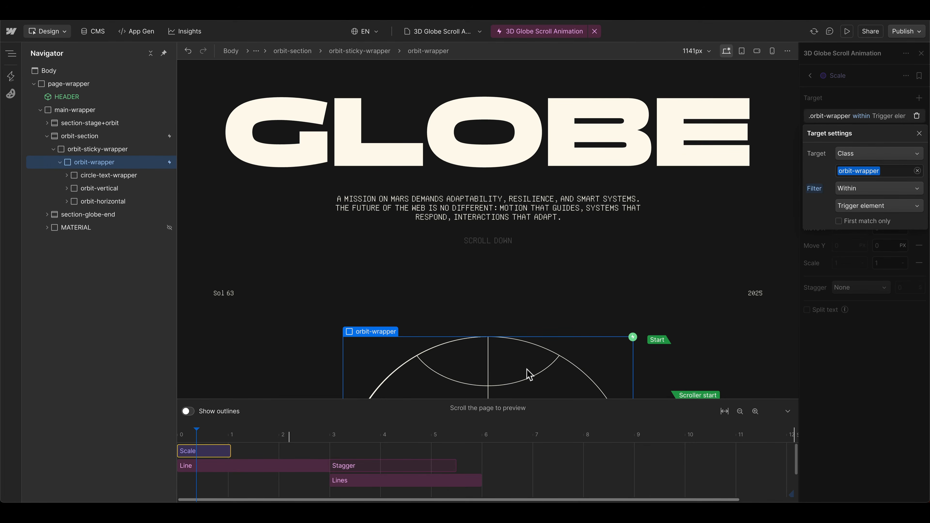
click(815, 118)
click(850, 136)
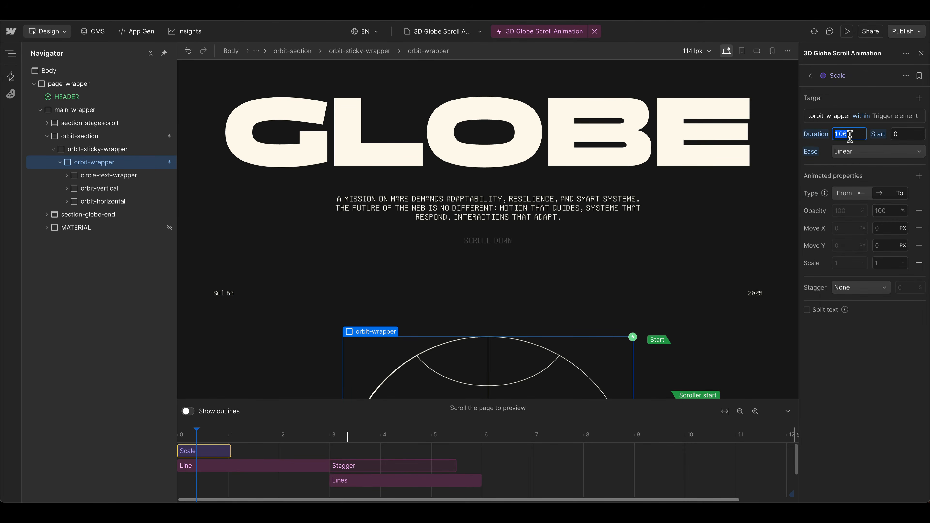
text(3.5)
key(Return)
scroll(718, 264, down, 3)
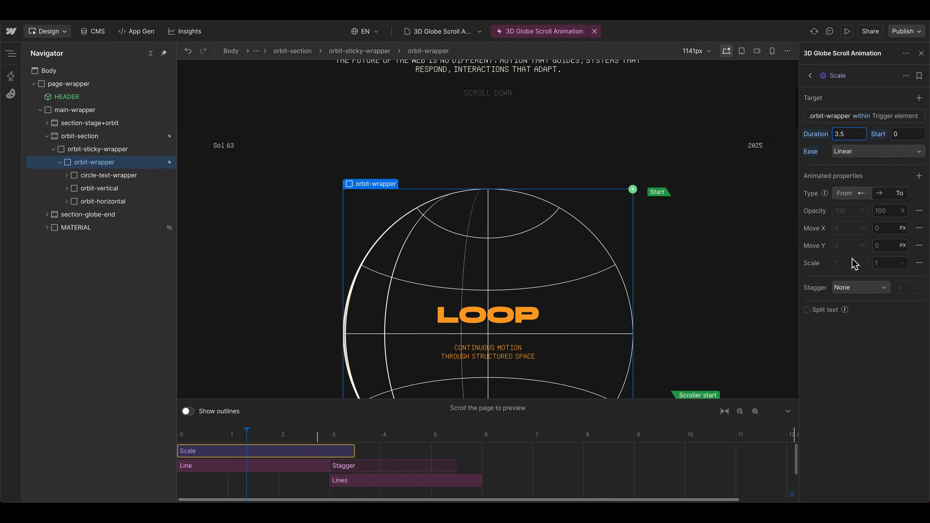
Step: Make the Scale animation use both starting and ending values, with a starting scale of 0.05
click(851, 196)
click(846, 262)
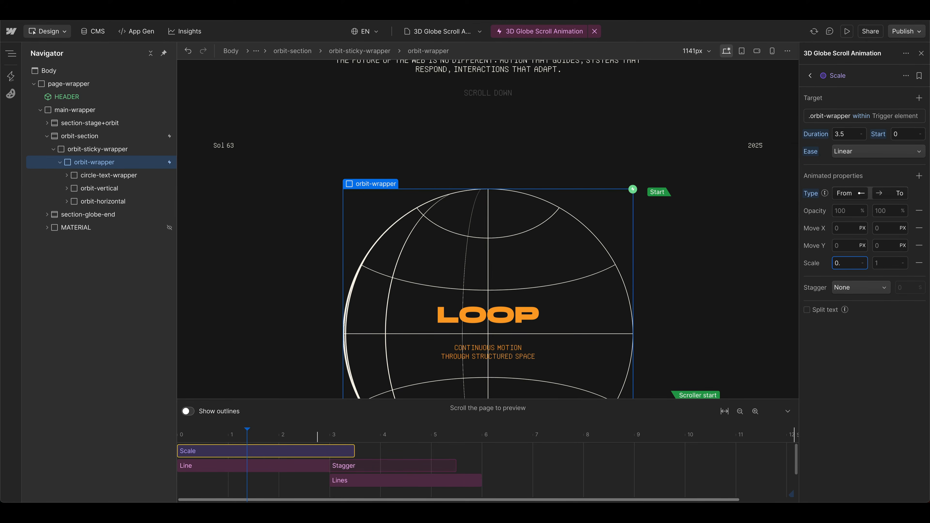
key(Return)
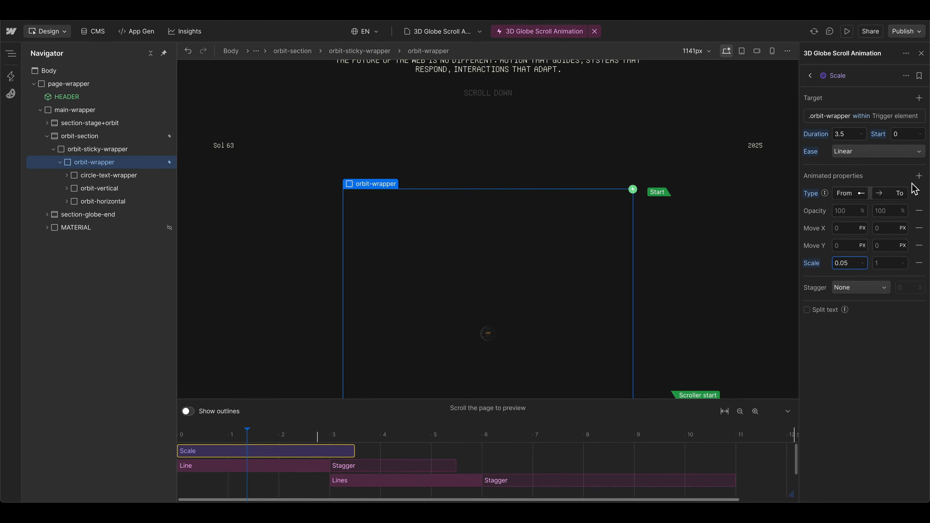
Step: Add the Y % property to the Scale animation and remove Opacity, Move X and Move Y
click(918, 176)
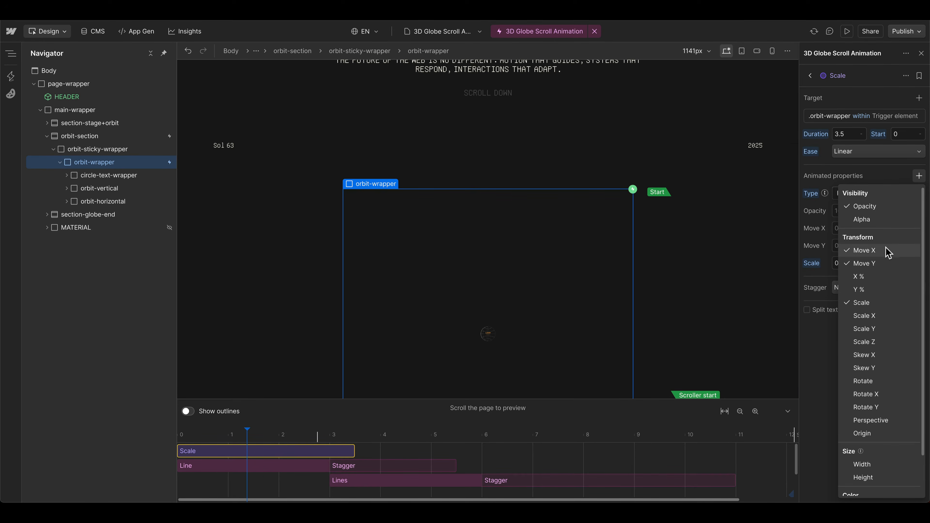
click(857, 290)
click(833, 266)
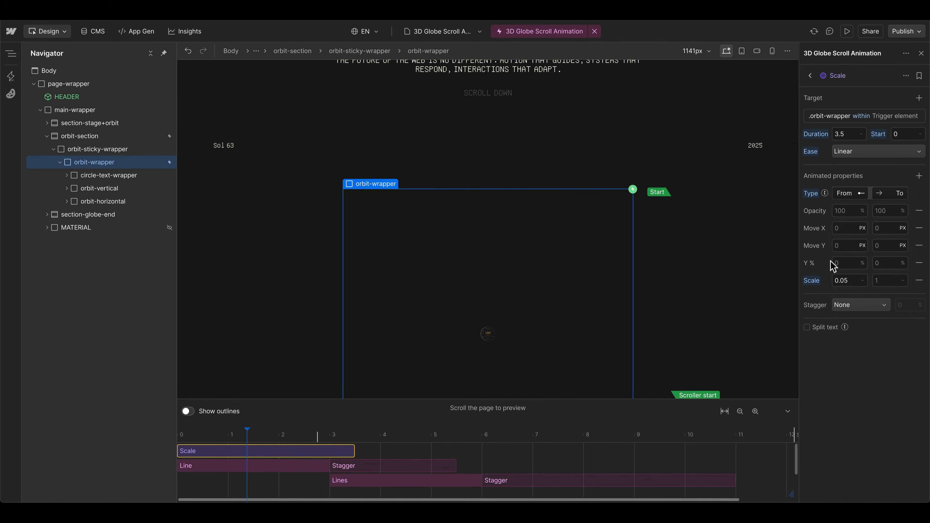
click(919, 211)
click(920, 211)
click(919, 211)
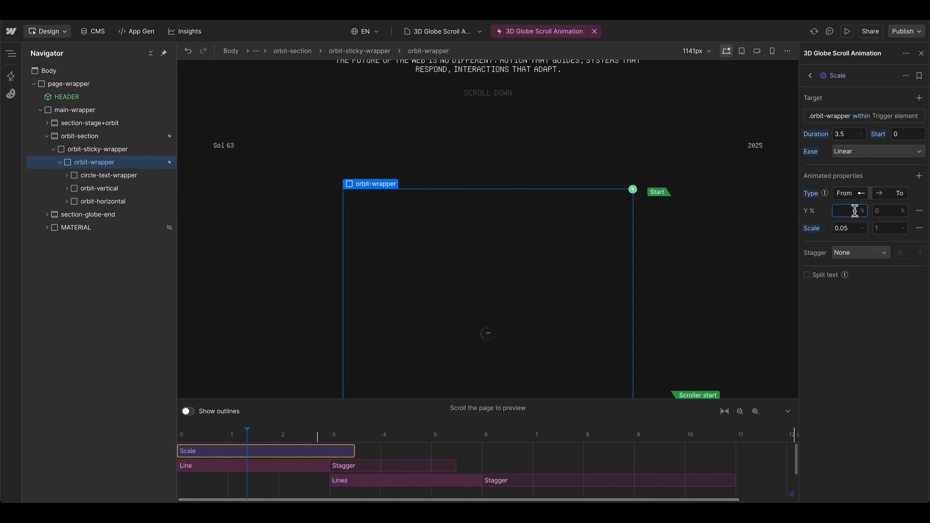
Step: Animate Y % from 20 to 0 with an ending scale of 0.8, and preview the globe's scaling on scroll
text(20)
click(886, 211)
click(881, 229)
text(0.8)
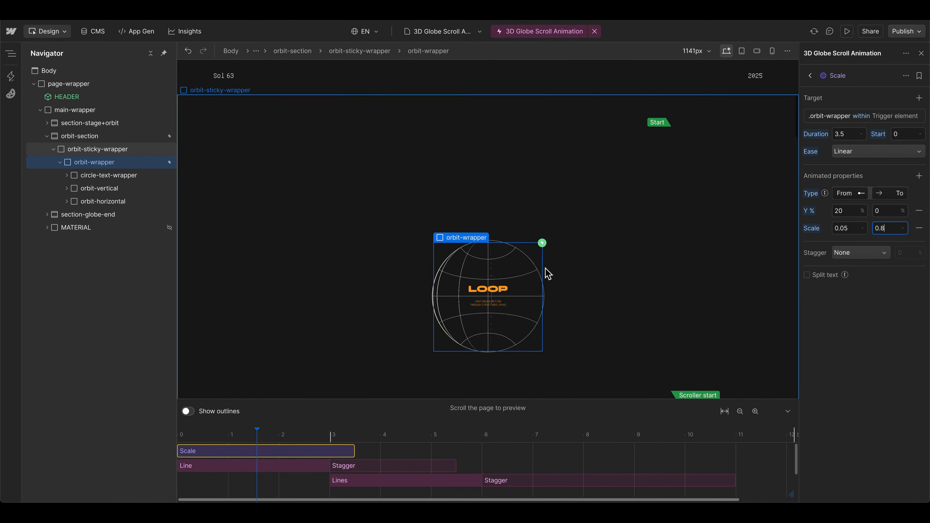
scroll(287, 331, down, 3)
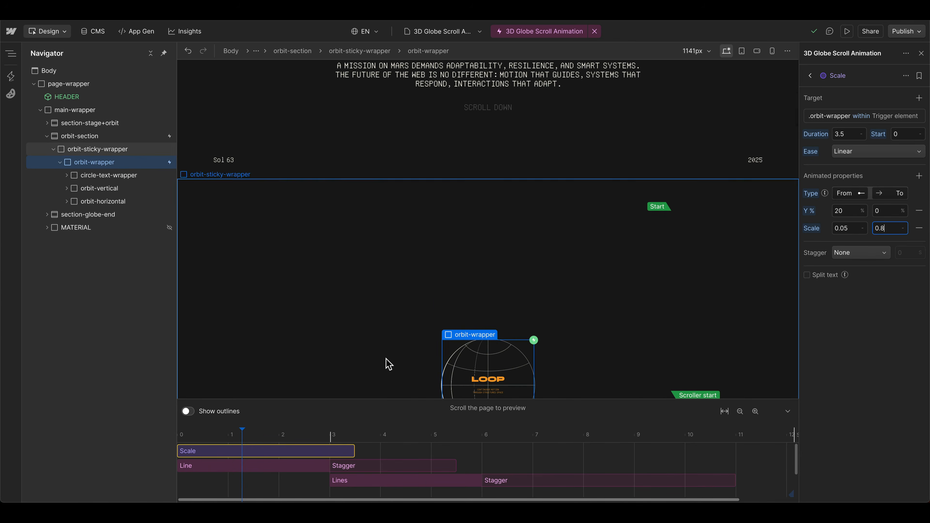
scroll(341, 346, up, 2)
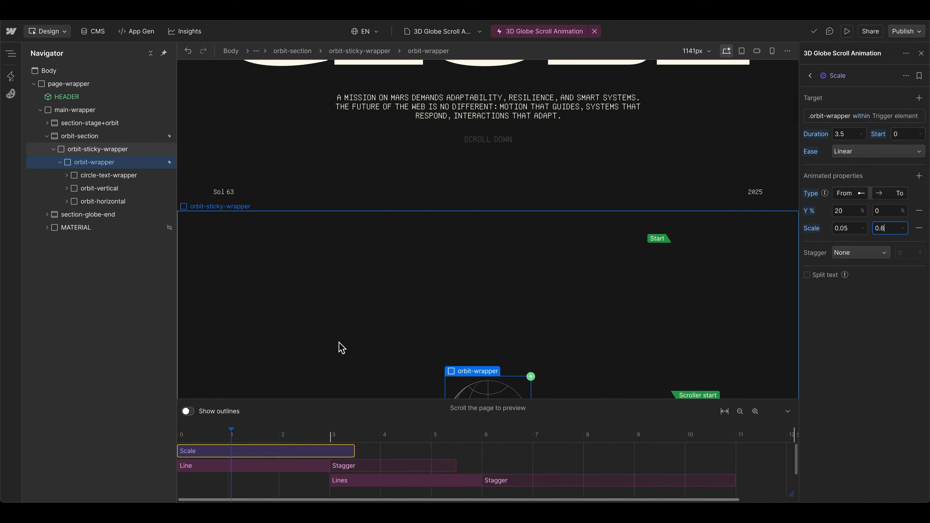
scroll(342, 347, down, 10)
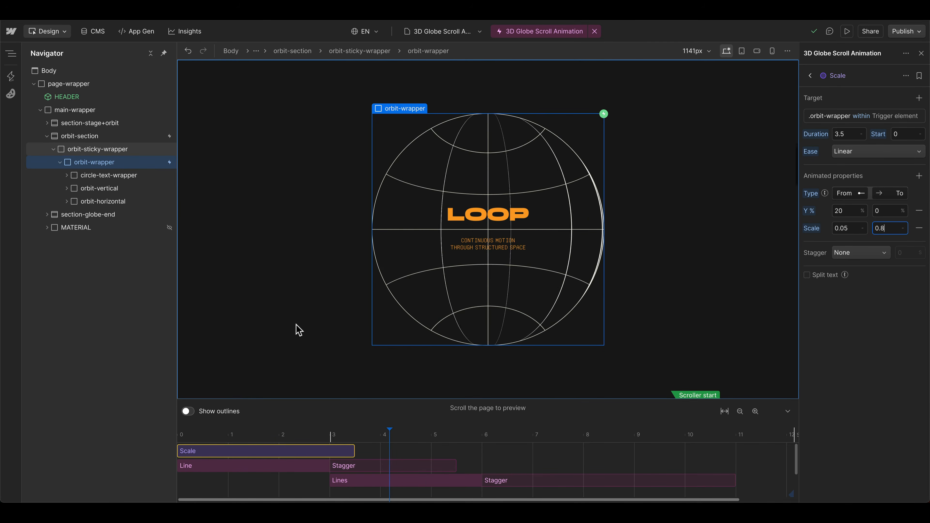
scroll(297, 329, up, 5)
scroll(297, 329, down, 5)
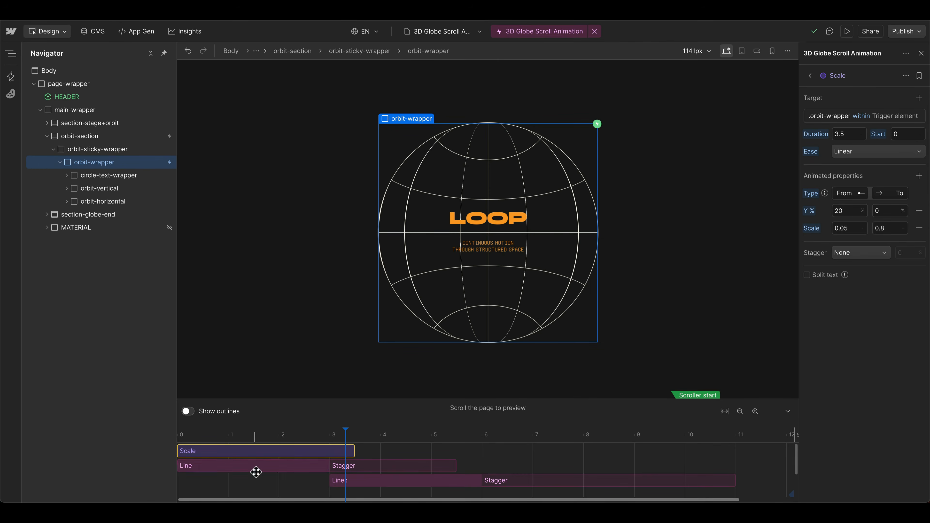
Step: Duplicate the Scale animation, move the copy to start at 3.48 s and stretch its duration to 8.44 s
key(super+d)
drag(217, 464, 393, 464)
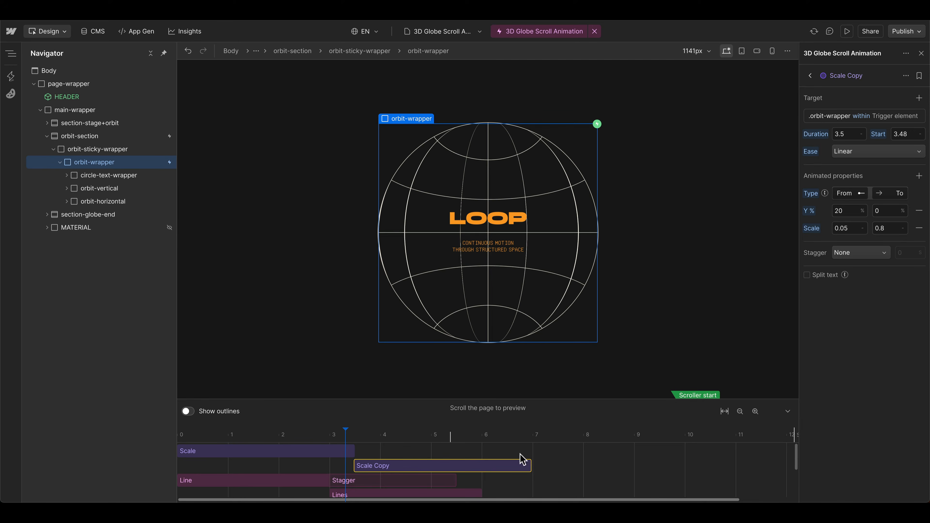
click(740, 411)
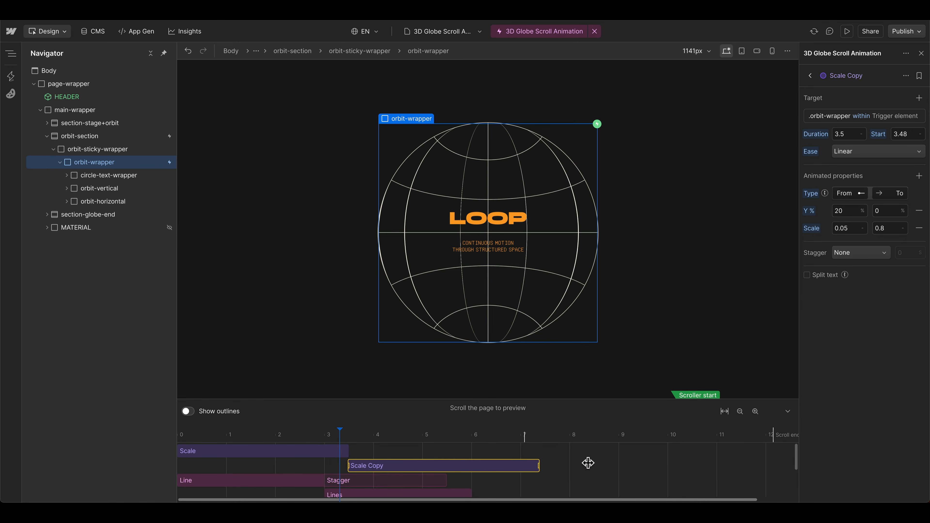
drag(588, 463, 753, 463)
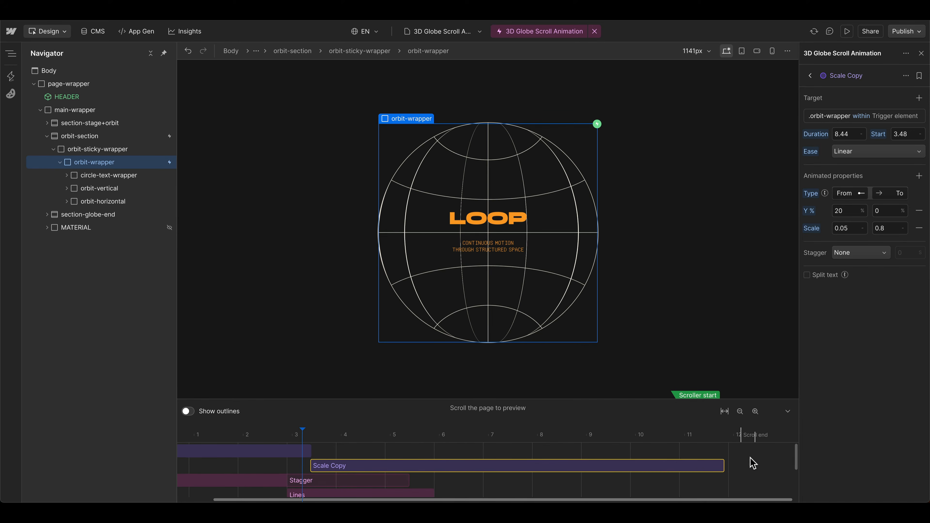
Step: Name the copy Scale 2, fit it to a 3.5 s start and 8.72 s duration, and make it use ending values only
scroll(741, 464, down, 2)
scroll(741, 467, up, 2)
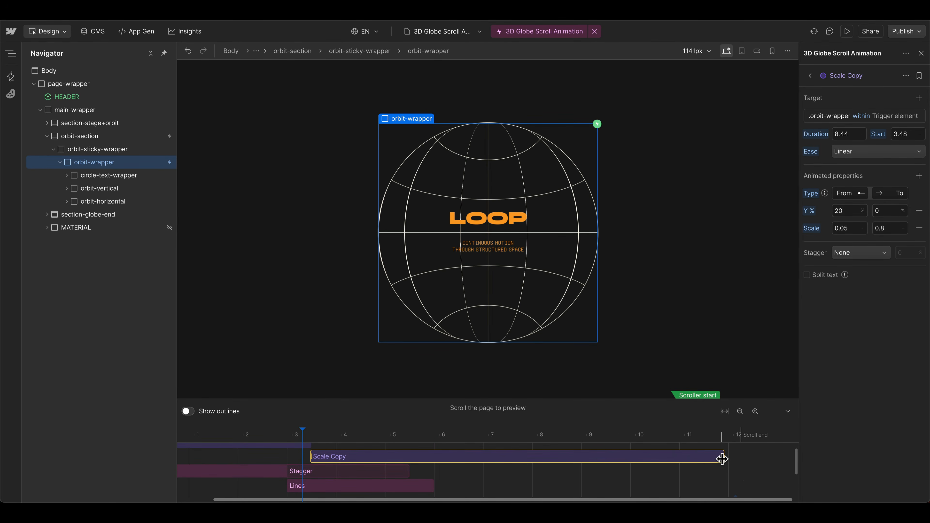
drag(734, 459, 733, 458)
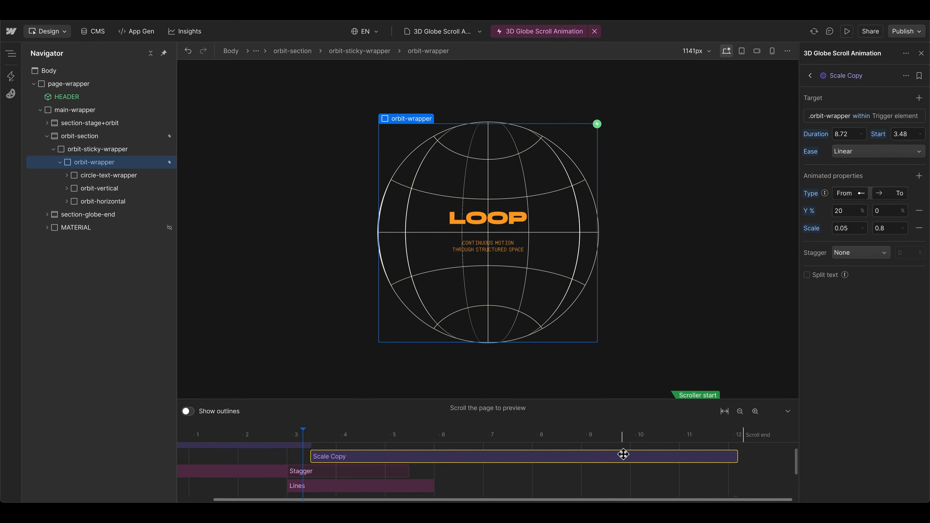
click(848, 198)
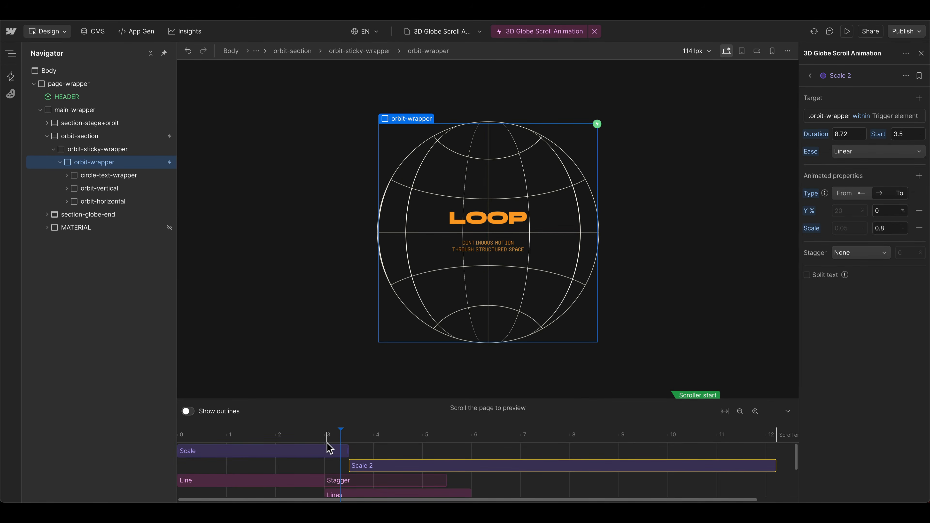
Step: Set the Scale 2 animation's ending scale to 2.2, remove its Y % property, and preview the globe's scaling on scroll
click(329, 450)
drag(344, 437, 360, 437)
click(379, 468)
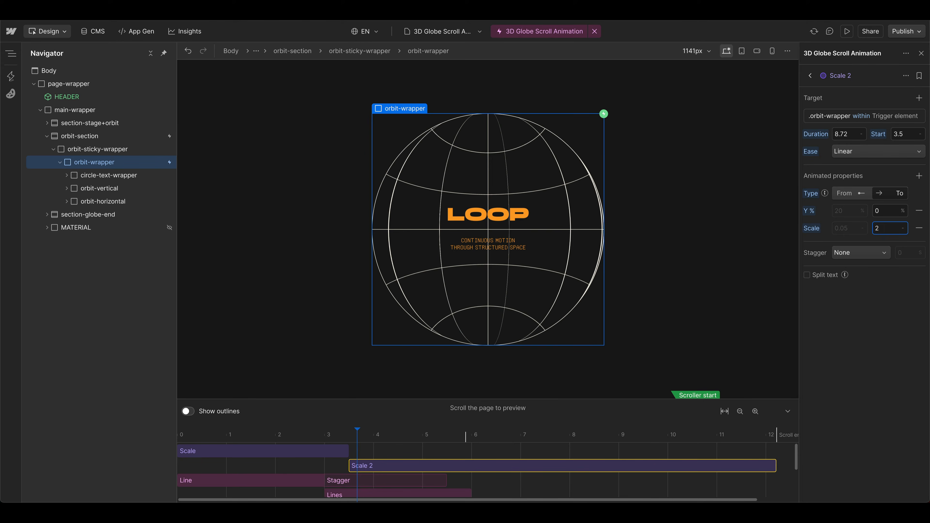
key(Return)
scroll(592, 276, up, 3)
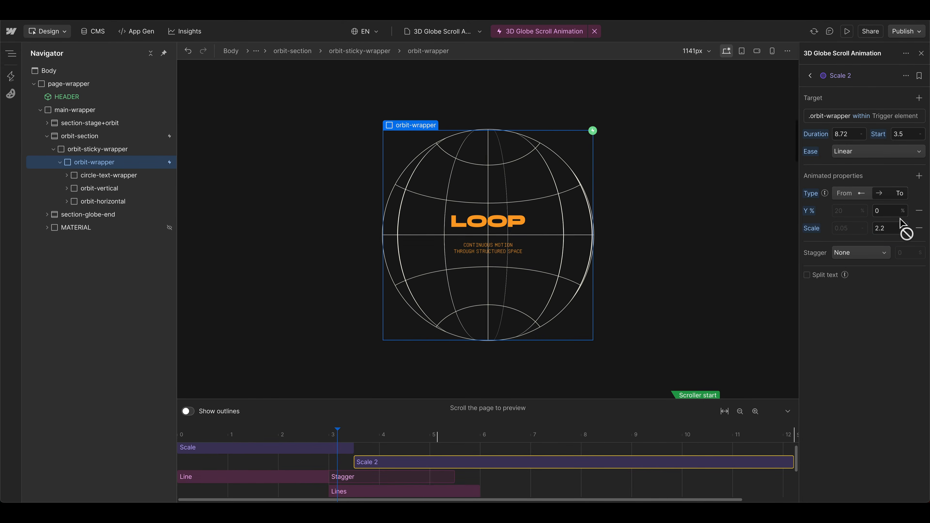
click(920, 211)
scroll(334, 332, up, 5)
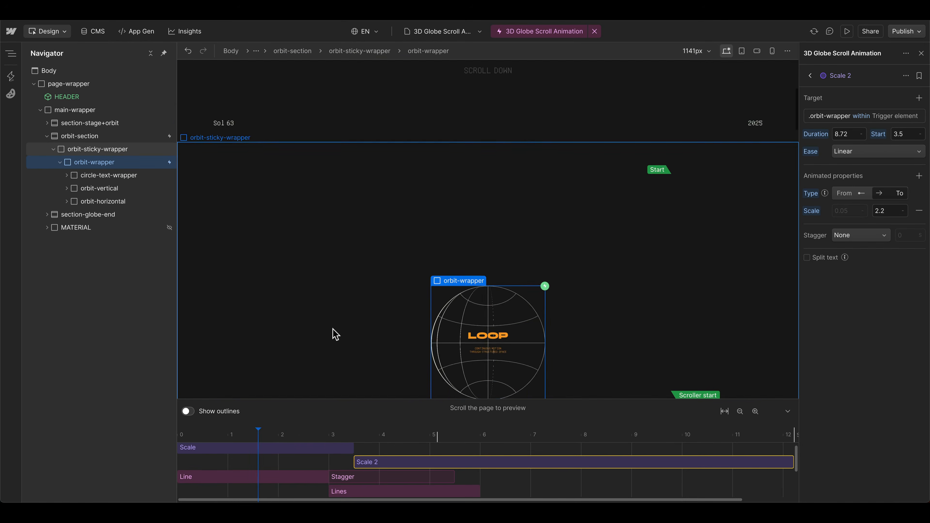
scroll(335, 333, down, 6)
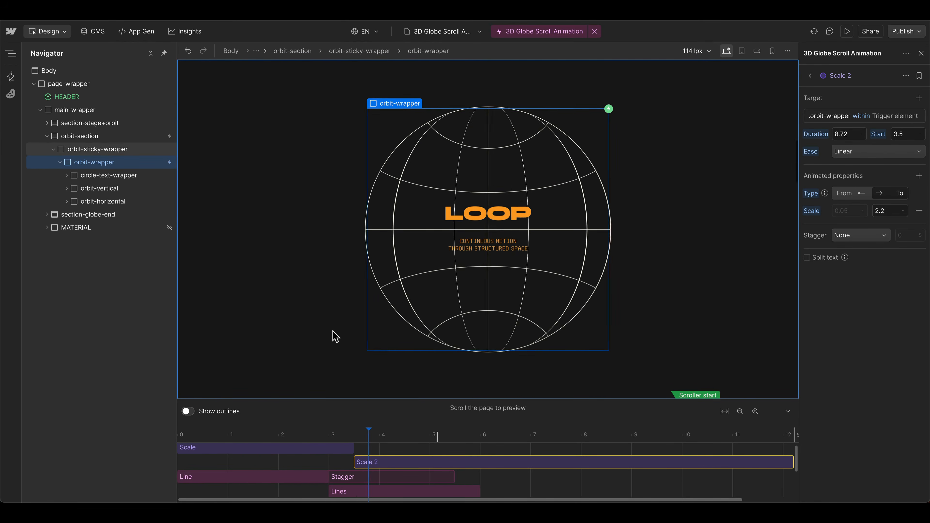
scroll(336, 338, down, 8)
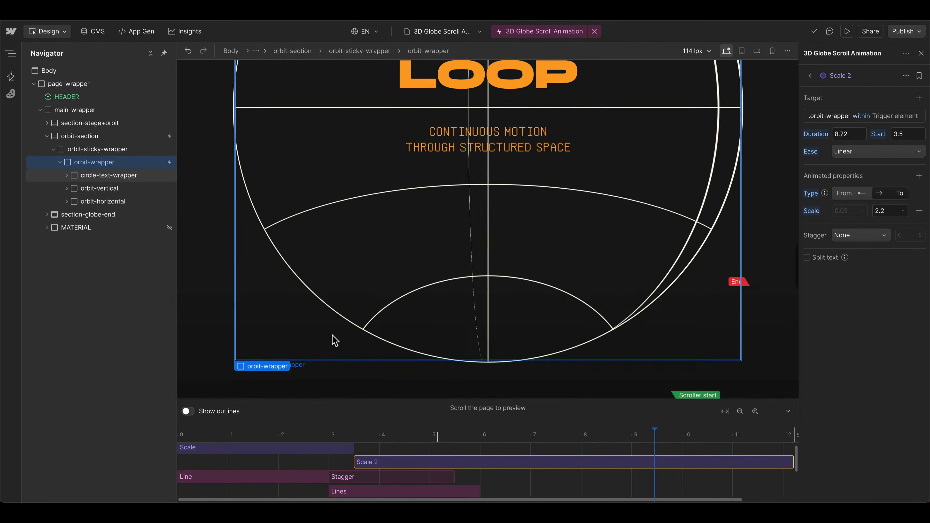
scroll(380, 371, up, 10)
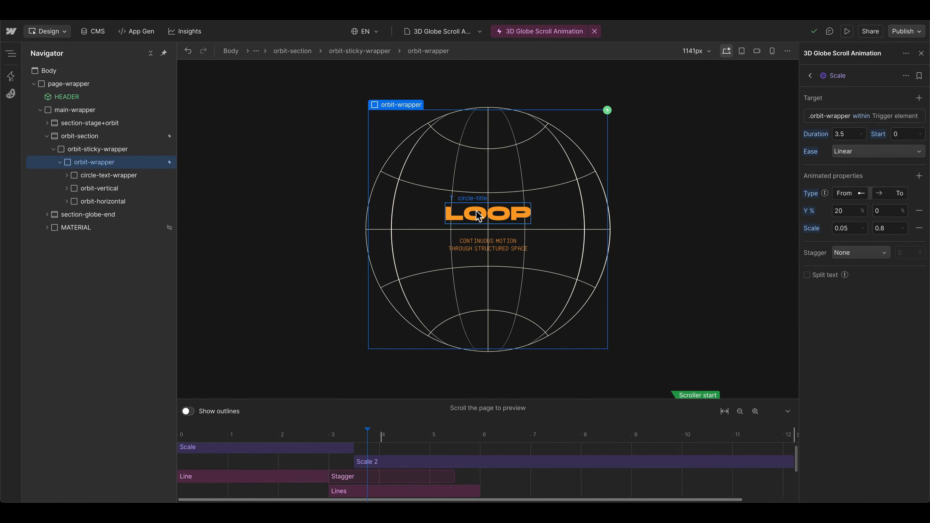
Step: Add a custom animation for circle-title, name it Title, and set its start to 3 s and duration to 0.9 s
click(482, 220)
scroll(335, 286, down, 2)
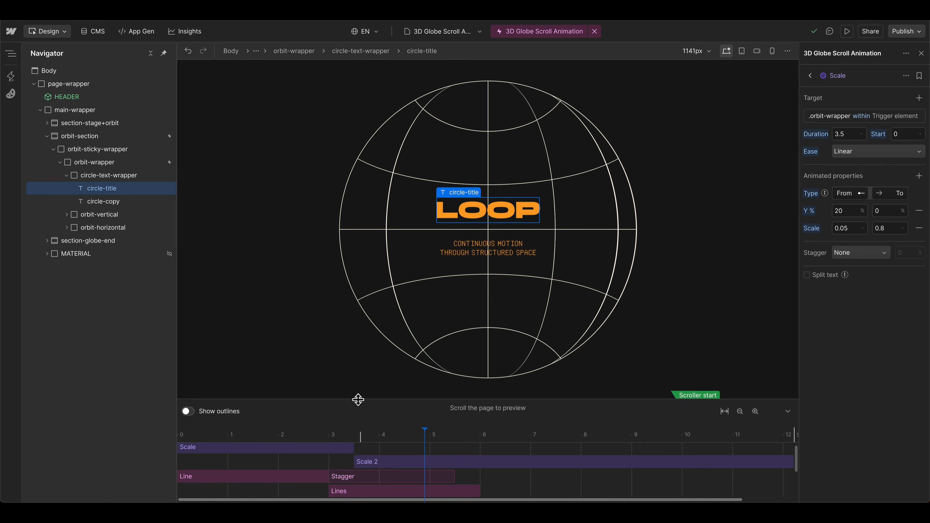
scroll(358, 368, down, 2)
double_click(384, 484)
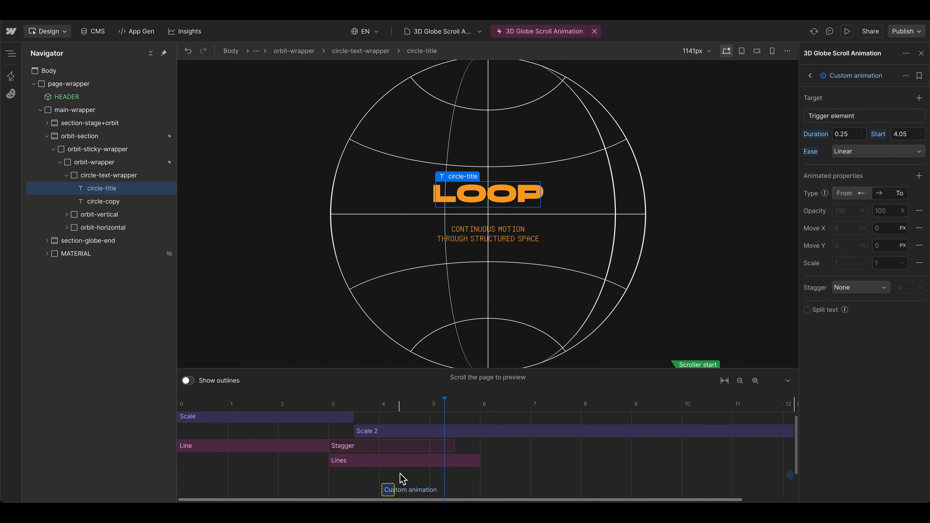
drag(387, 490, 345, 489)
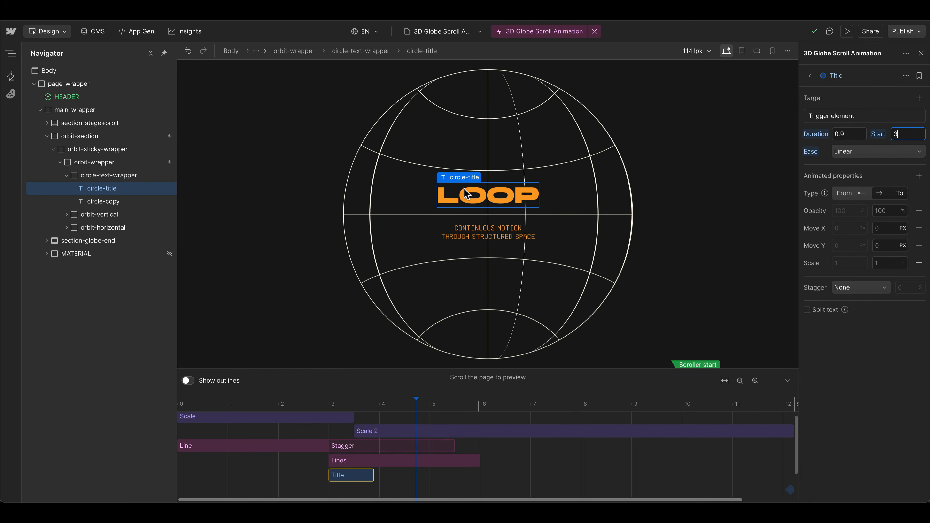
Step: Give the Title animation a starting Move Y of 100% and target the circle-title class within the trigger element
click(843, 193)
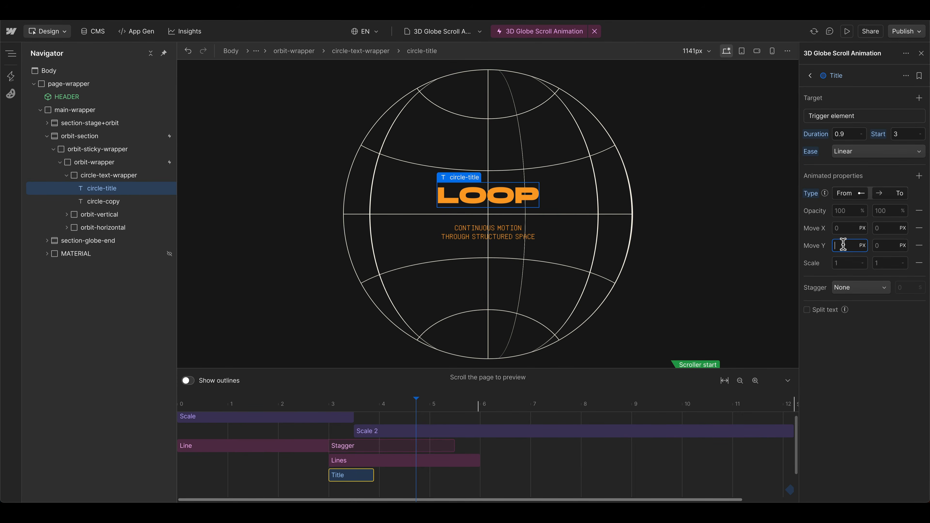
text(100%)
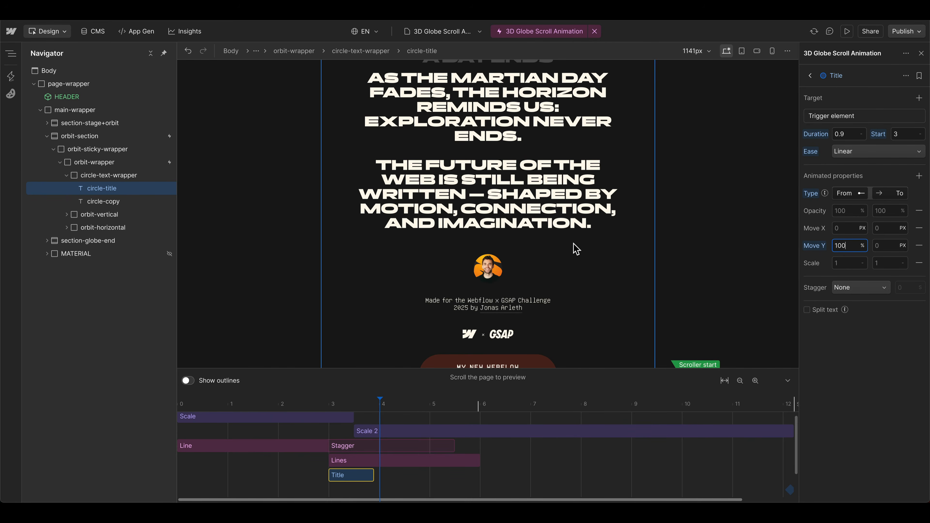
scroll(336, 214, up, 1)
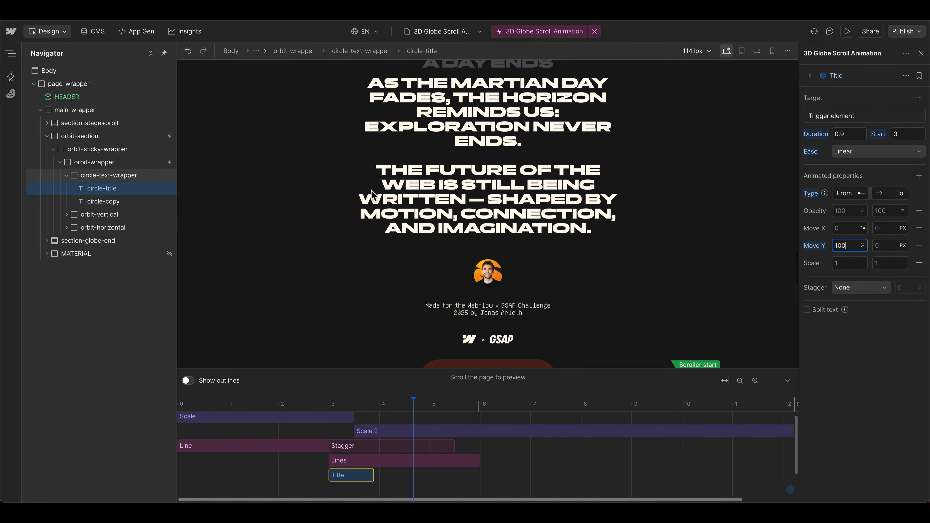
click(839, 119)
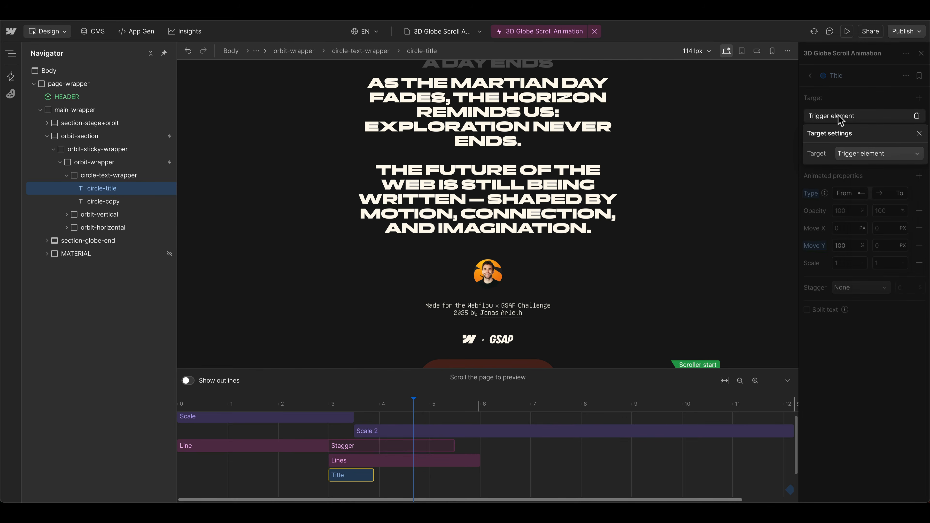
click(852, 155)
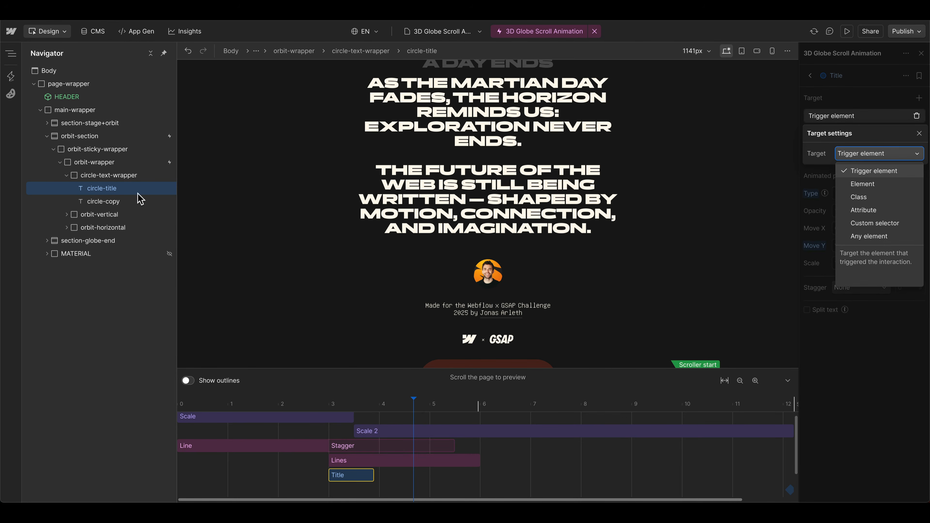
click(881, 202)
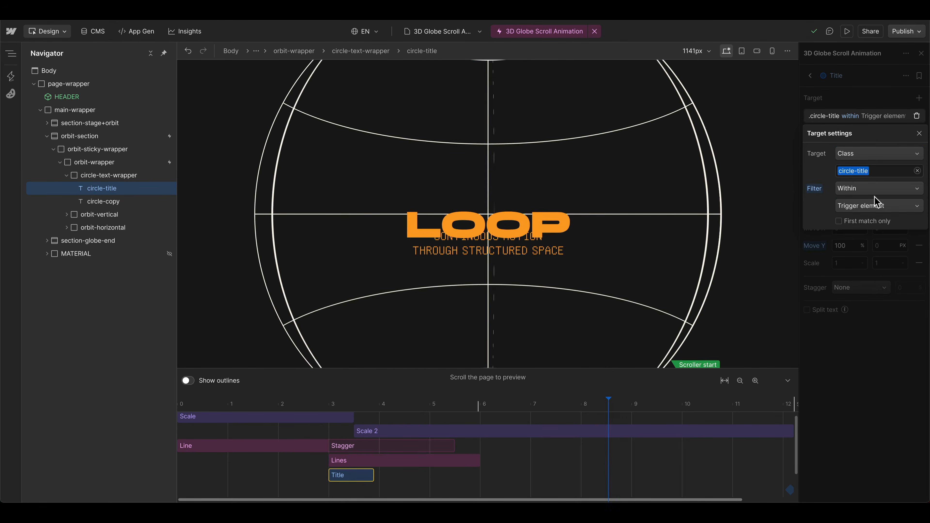
click(849, 304)
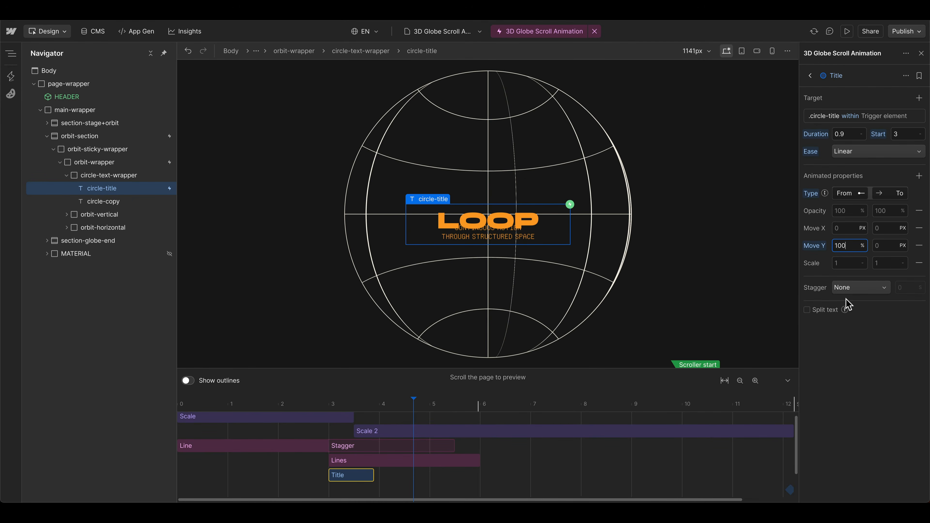
Step: Enable split text for the Title animation, splitting by Letter with a Letter mask
click(823, 311)
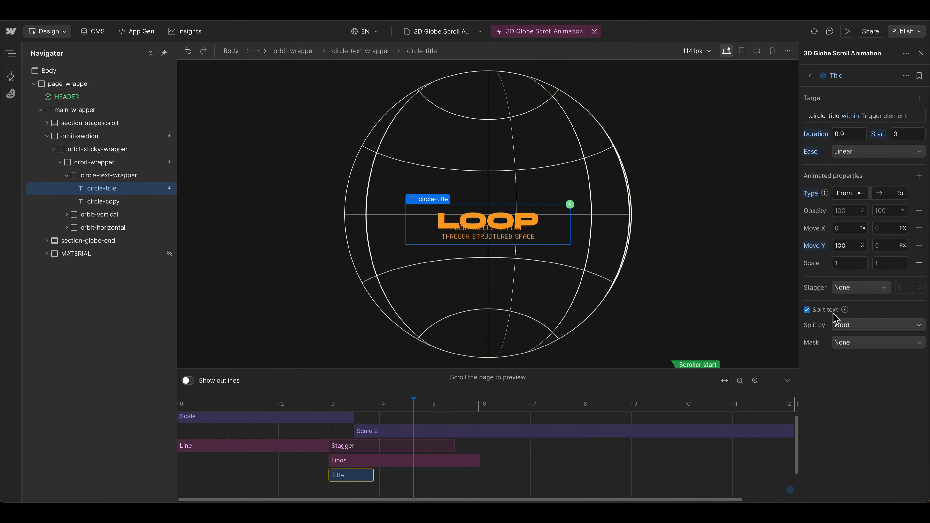
click(851, 327)
click(858, 371)
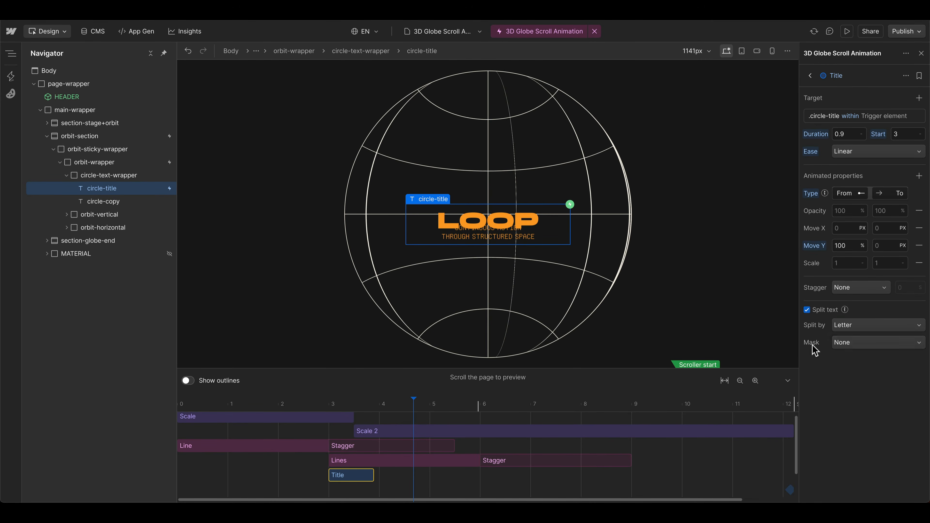
click(848, 345)
click(851, 367)
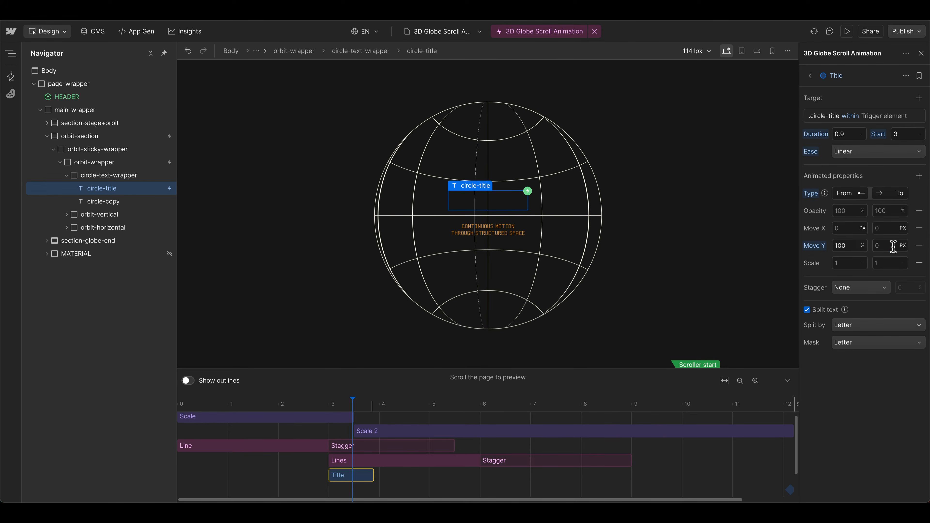
Step: Set the Title animation's ending Move Y to 0% and scrub the timeline to preview the text reveal
text(%)
key(Return)
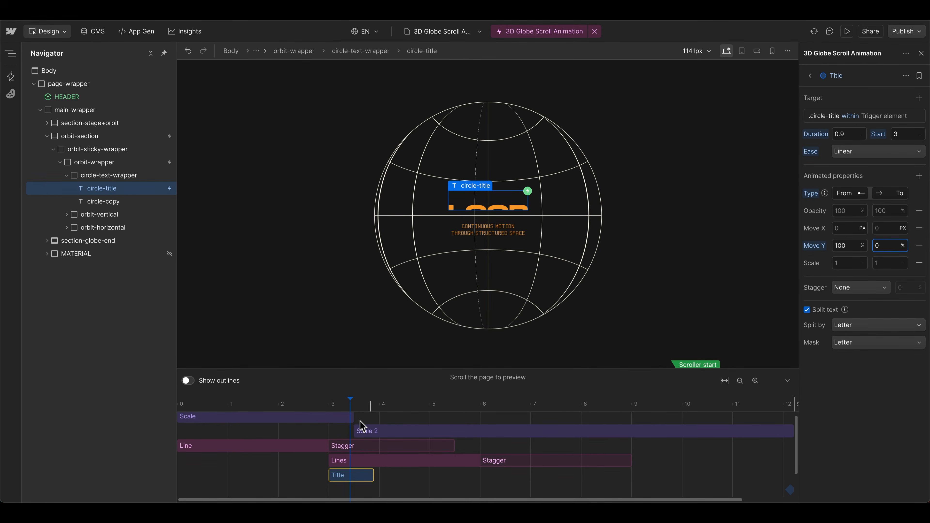
drag(353, 406, 400, 406)
Step: Stagger the Title animation's letters with an offset time of 150 ms
click(839, 290)
click(843, 312)
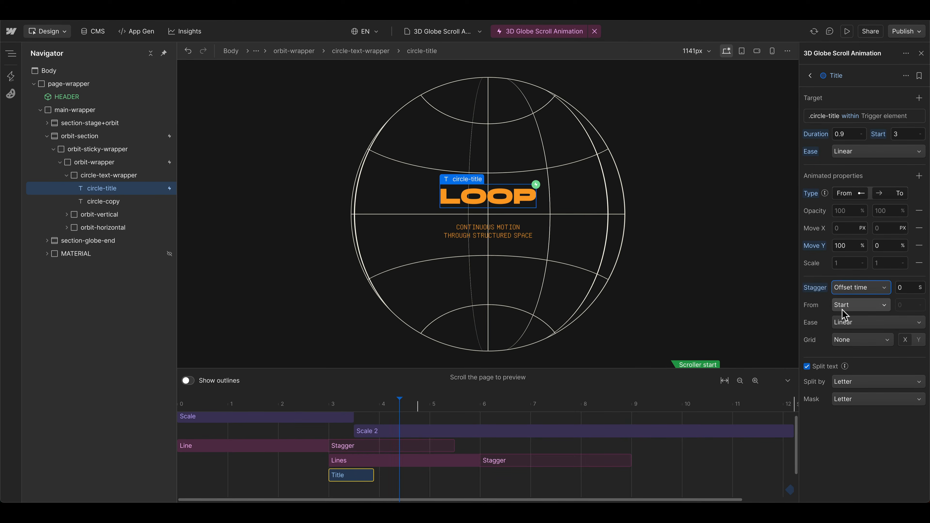
click(905, 288)
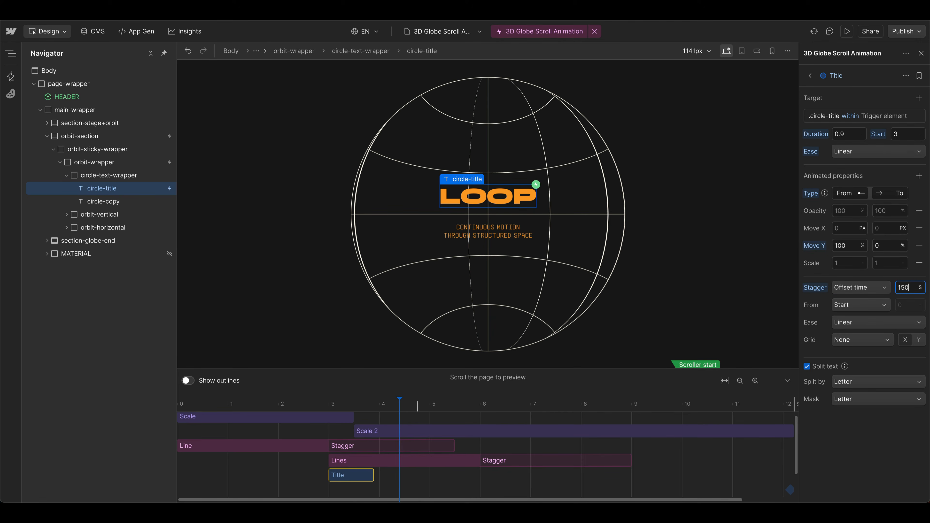
key(Return)
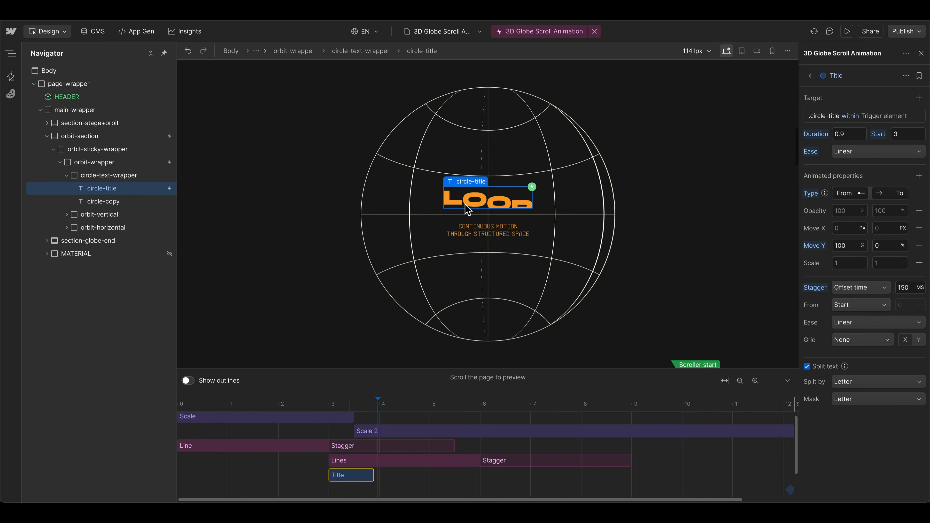
Step: Set the Title animation's ease to Power 1 in out and its duration to 1.25 s
click(842, 151)
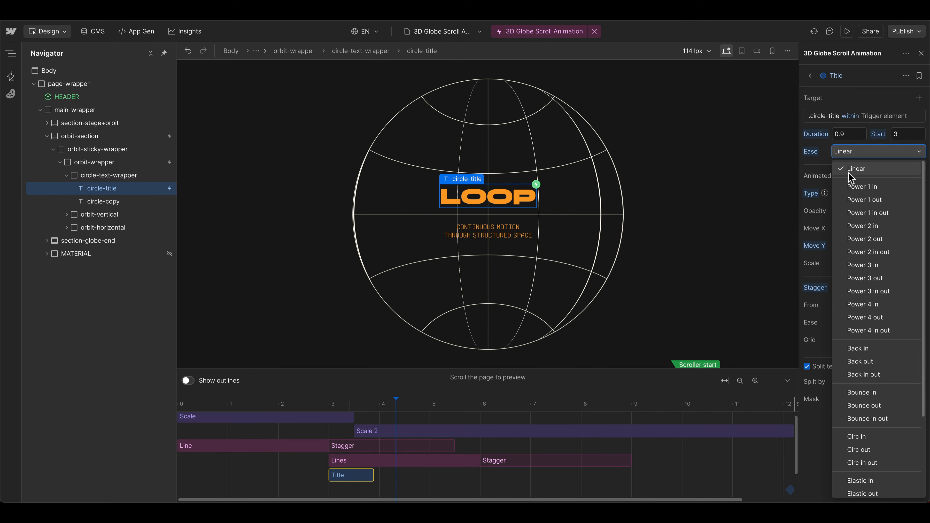
click(868, 213)
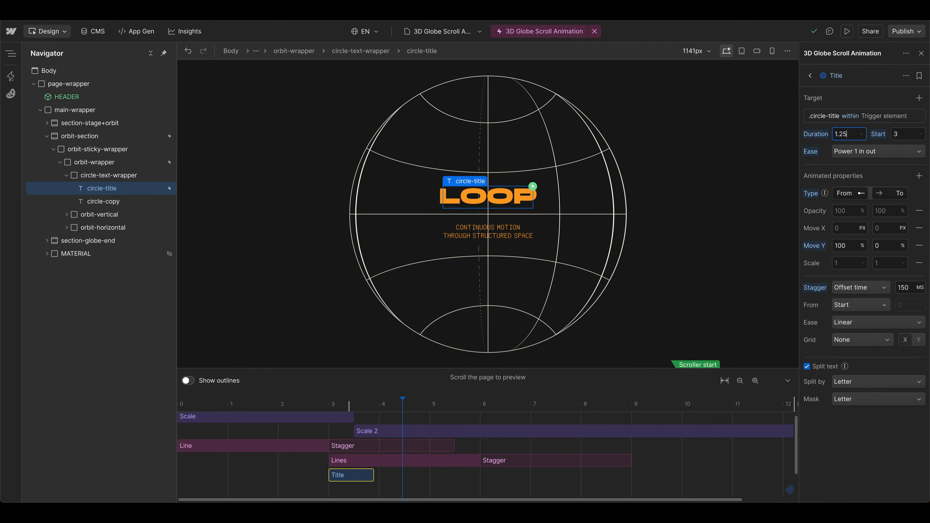
key(Return)
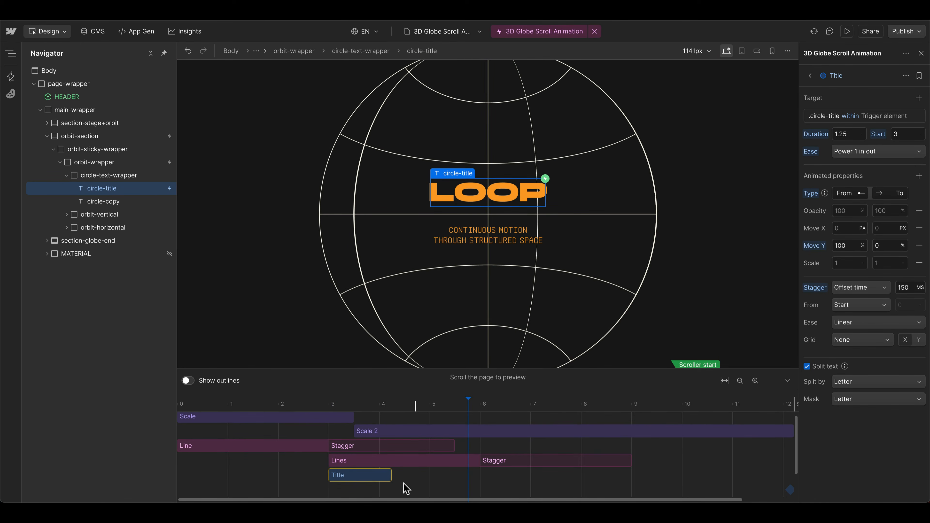
Step: Duplicate the Title animation, move the duplicate to start at 3.7 s, and rename it Copy
key(super+d)
drag(351, 491, 385, 490)
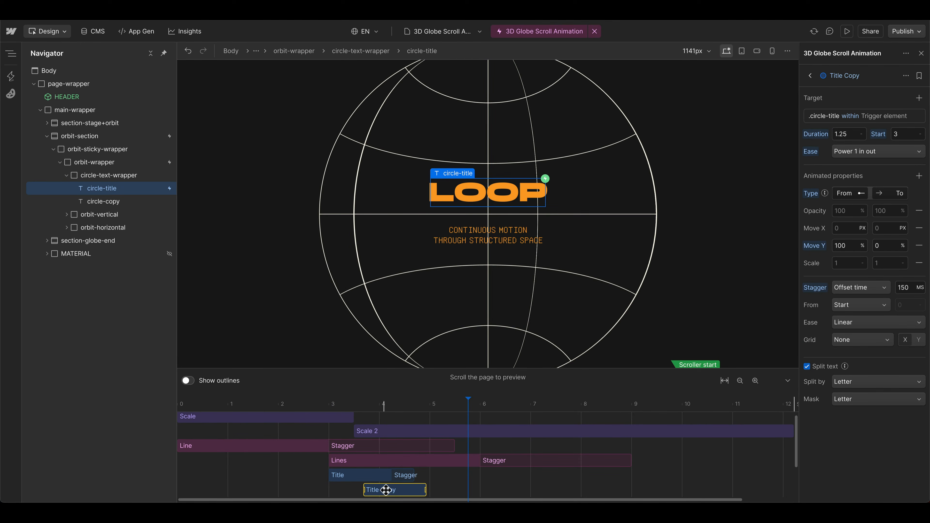
double_click(838, 75)
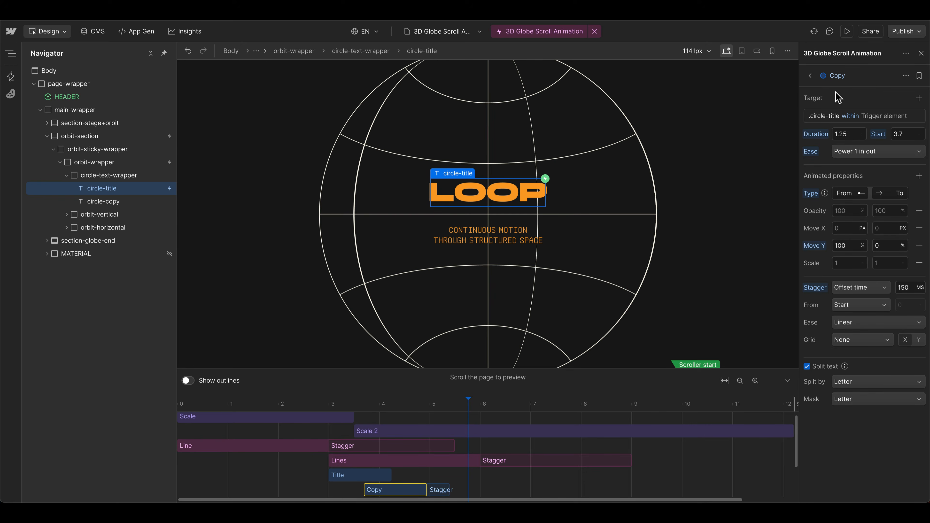
Step: Retarget the Copy animation to the circle-copy class within the trigger element
click(110, 201)
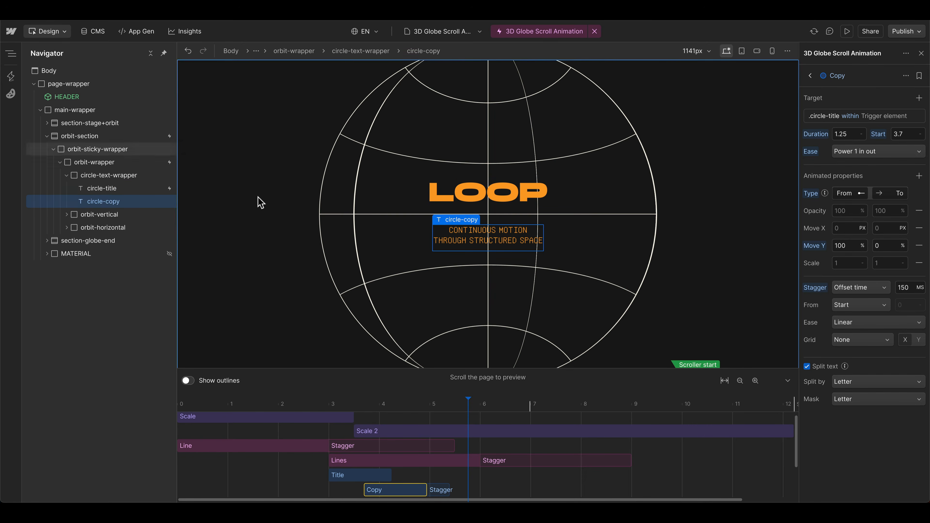
click(816, 117)
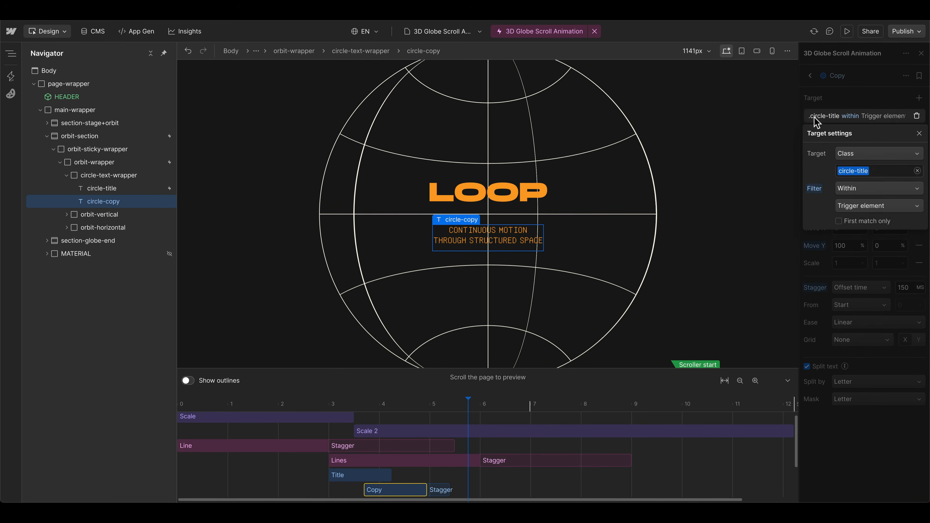
click(866, 156)
click(866, 171)
click(865, 156)
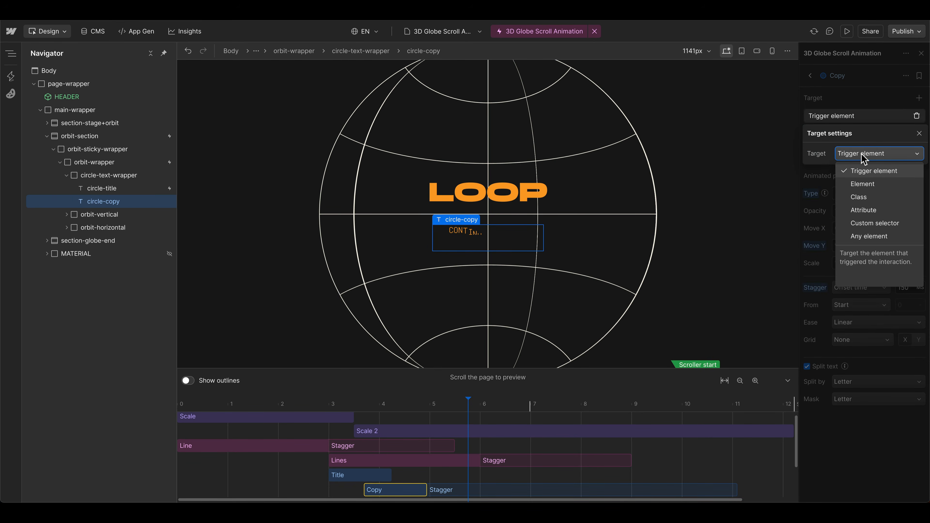
click(861, 197)
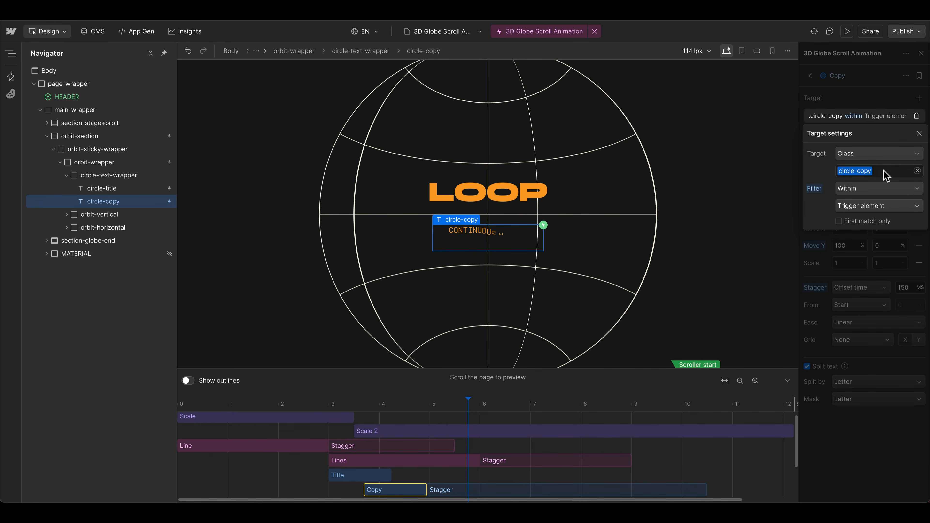
click(825, 117)
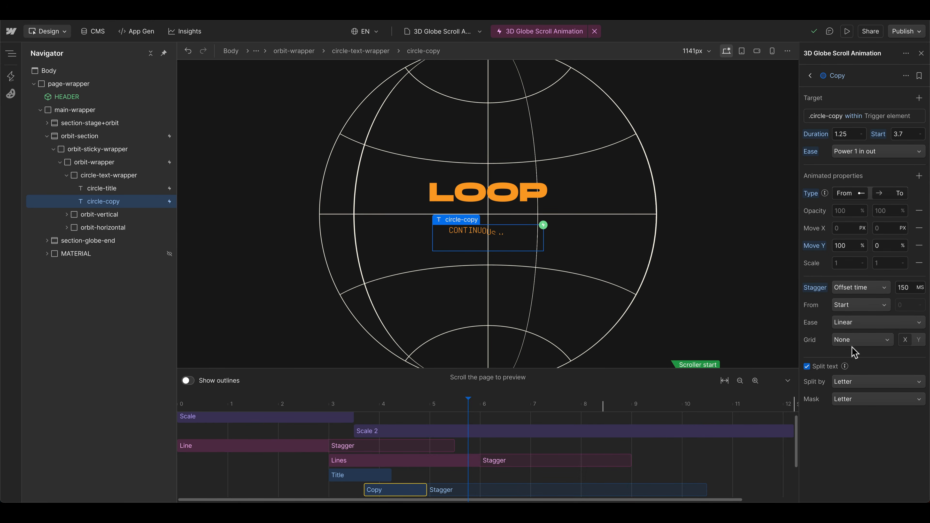
Step: Change the Copy animation's text splitting to Word and its mask to Word
click(851, 382)
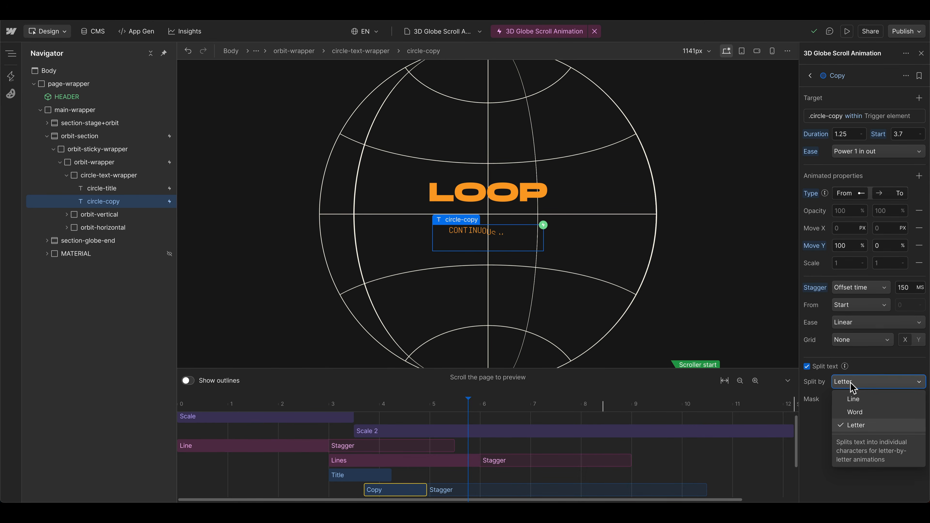
click(857, 406)
click(857, 407)
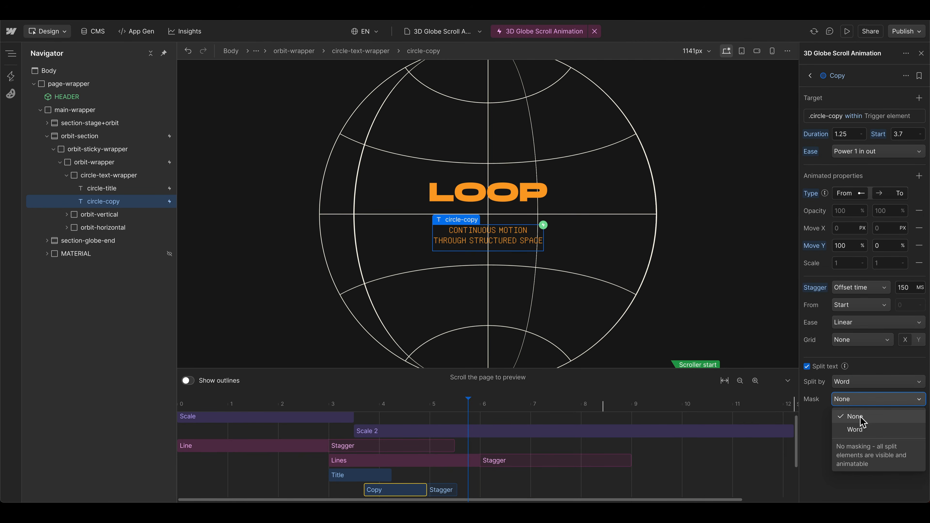
click(862, 432)
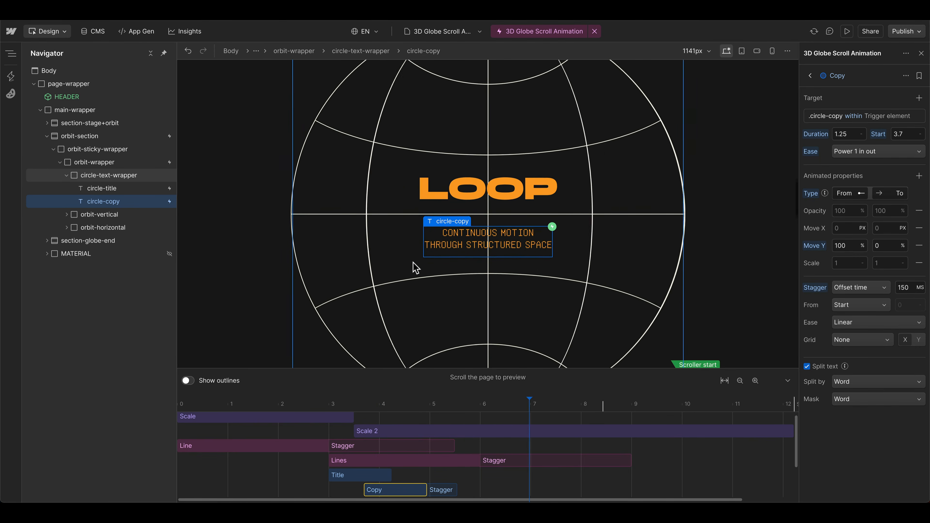
Step: Duplicate the Title and Copy animations together and move the duplicates to start at 8.34 s and 9.04 s
scroll(512, 454, down, 2)
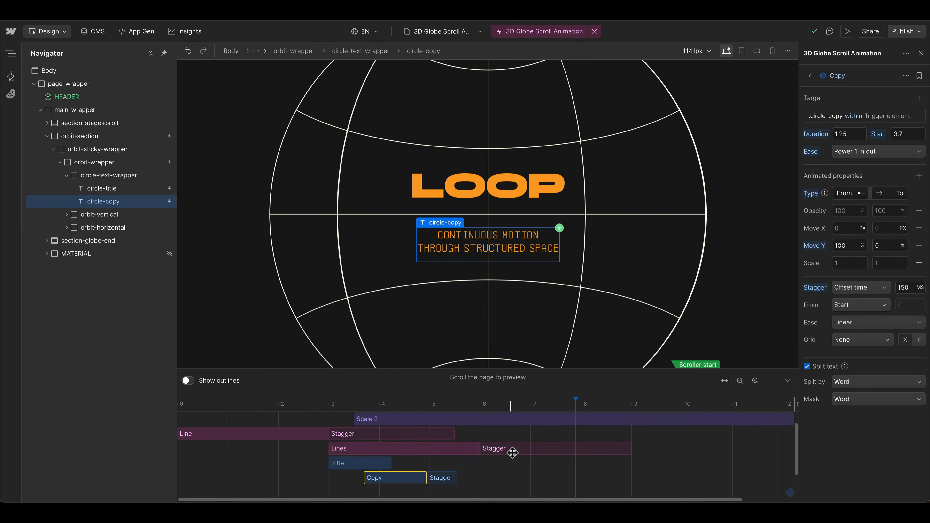
click(484, 487)
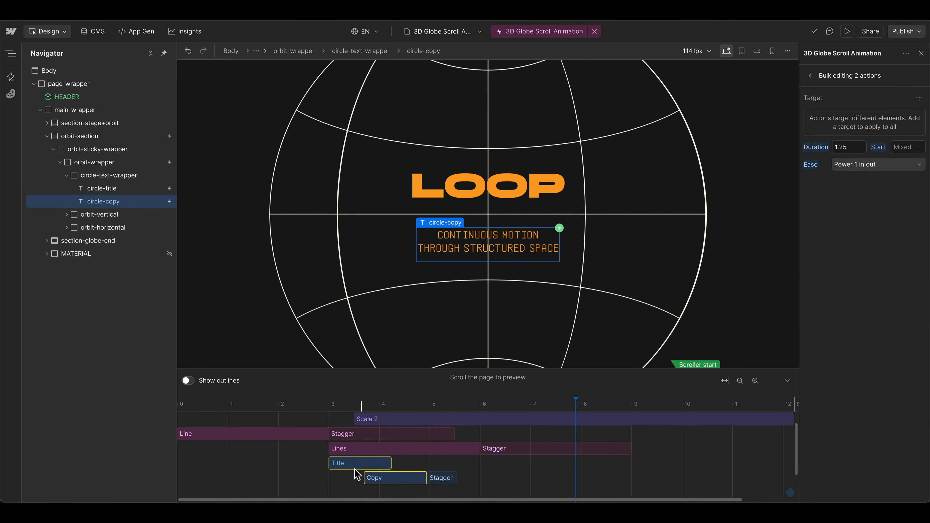
drag(373, 475, 369, 481)
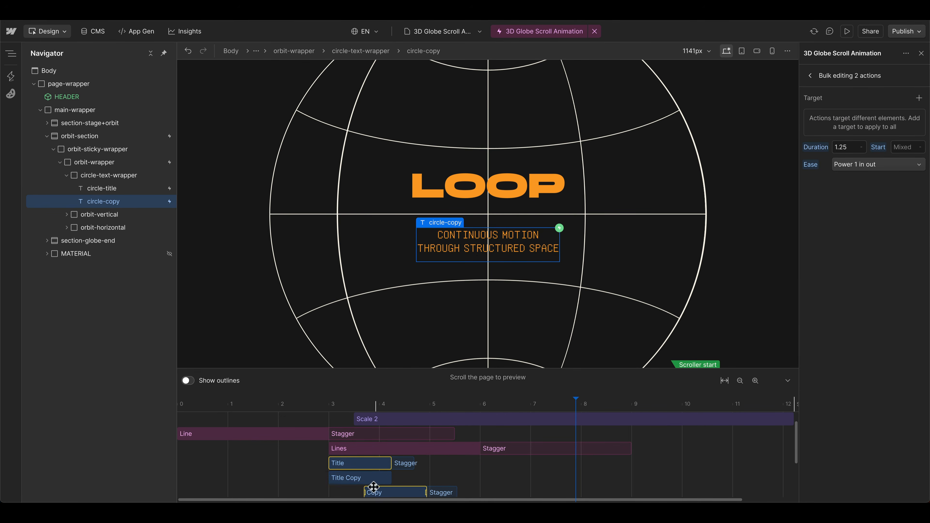
click(370, 480)
scroll(372, 484, down, 1)
shift+click(375, 484)
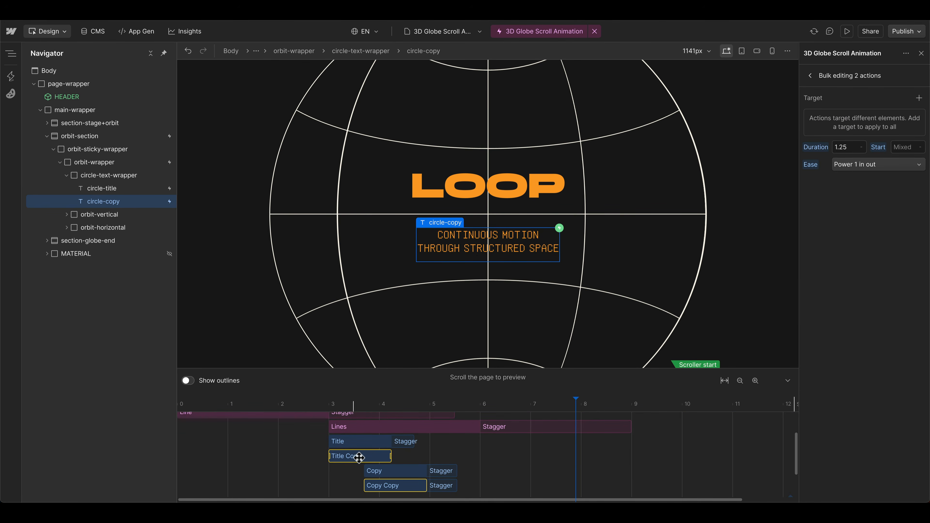
drag(359, 458, 624, 456)
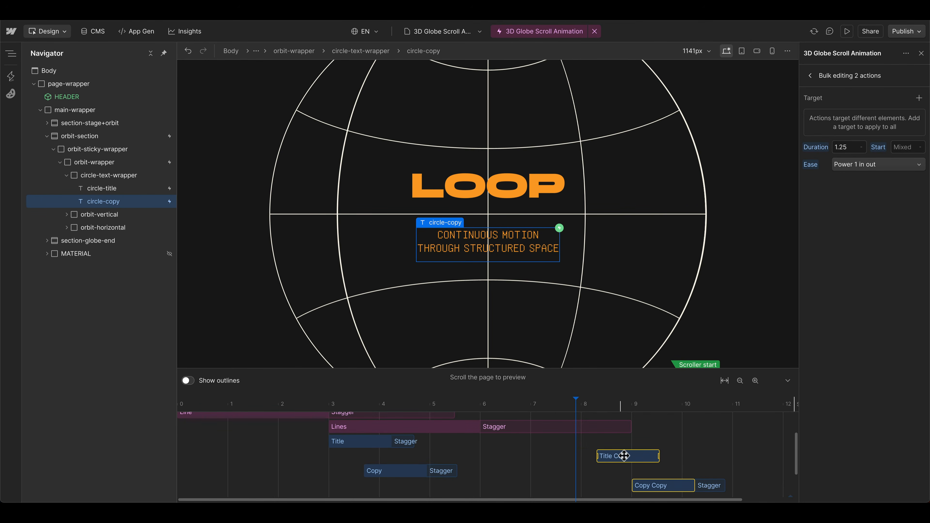
Step: Change the duplicated Title and Copy animations to the To type with Move Y at -100%
click(624, 458)
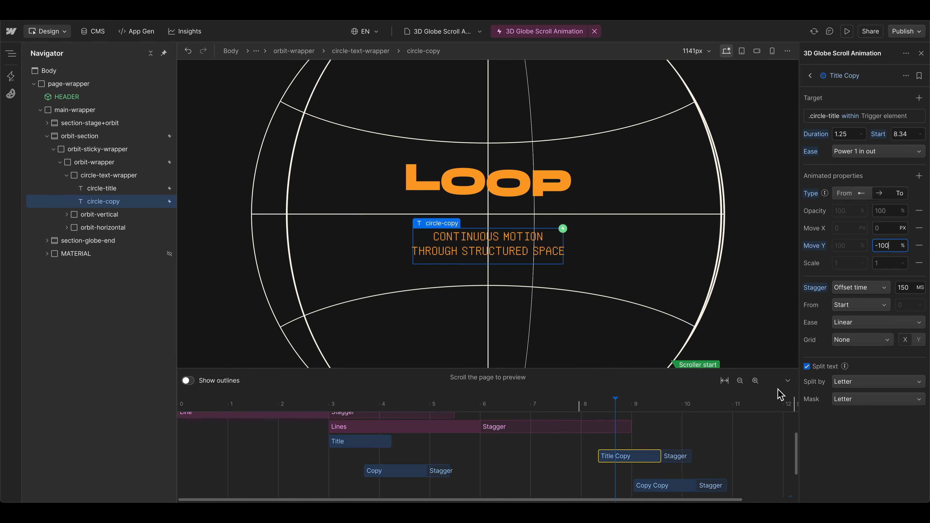
click(666, 486)
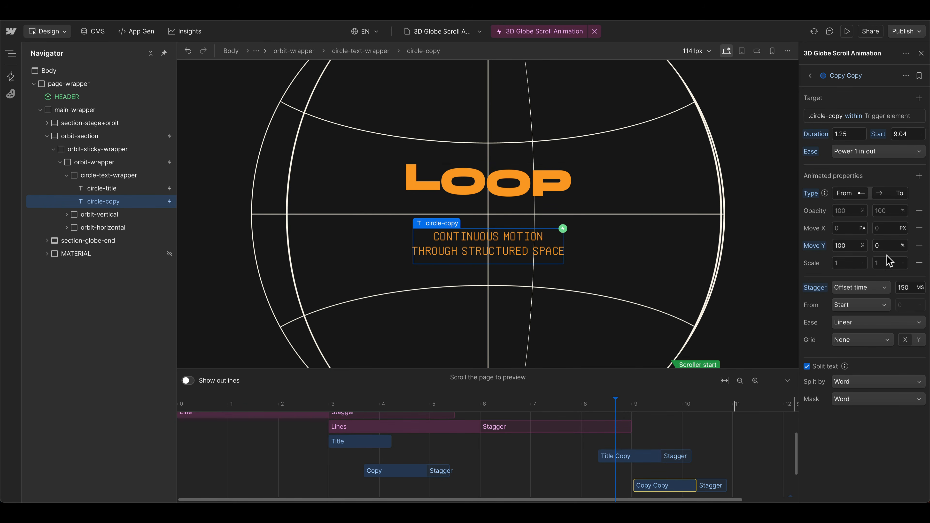
click(847, 197)
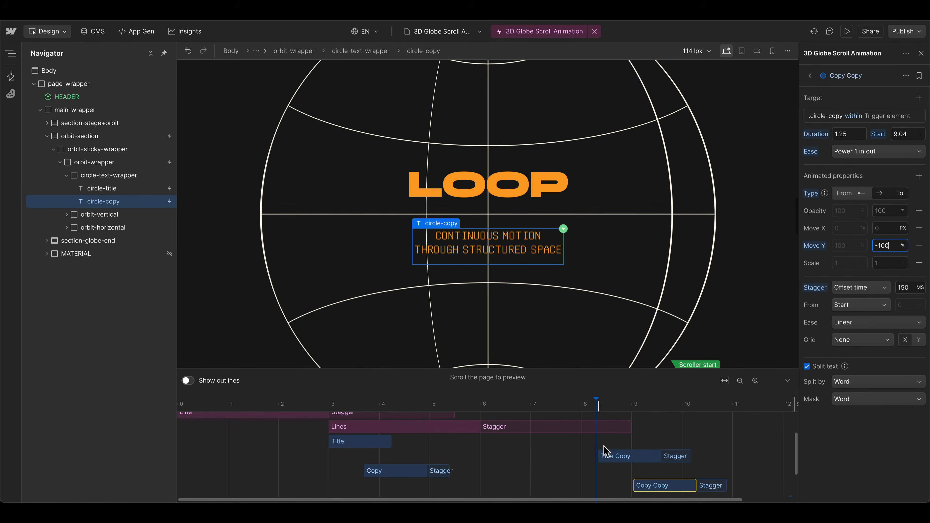
Step: Move the Copy Copy animation's start to 8.92 s and preview how the text exits the globe
drag(641, 487, 639, 487)
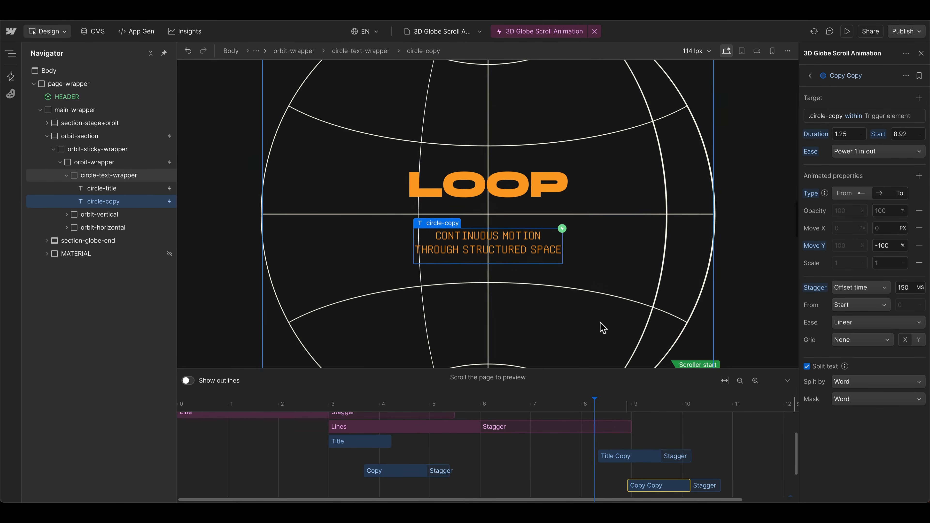
scroll(600, 326, down, 5)
scroll(599, 328, up, 5)
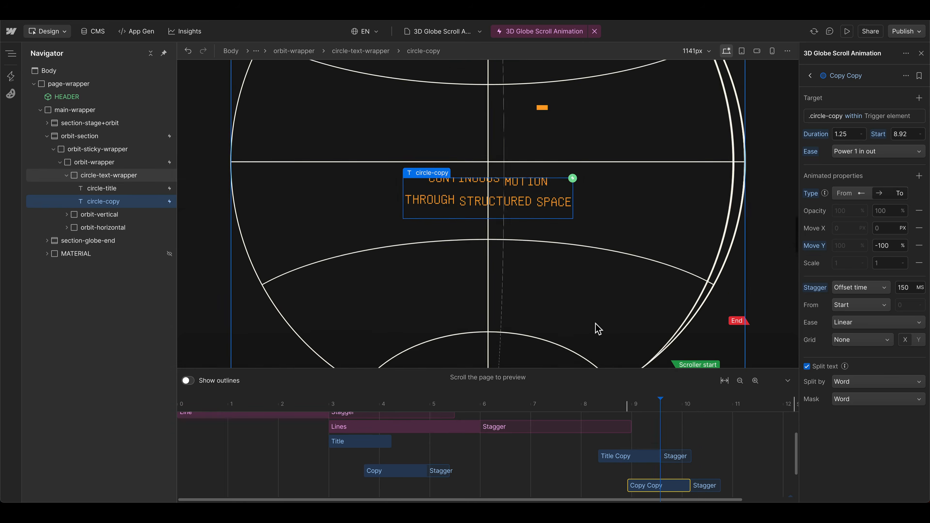
scroll(597, 329, up, 10)
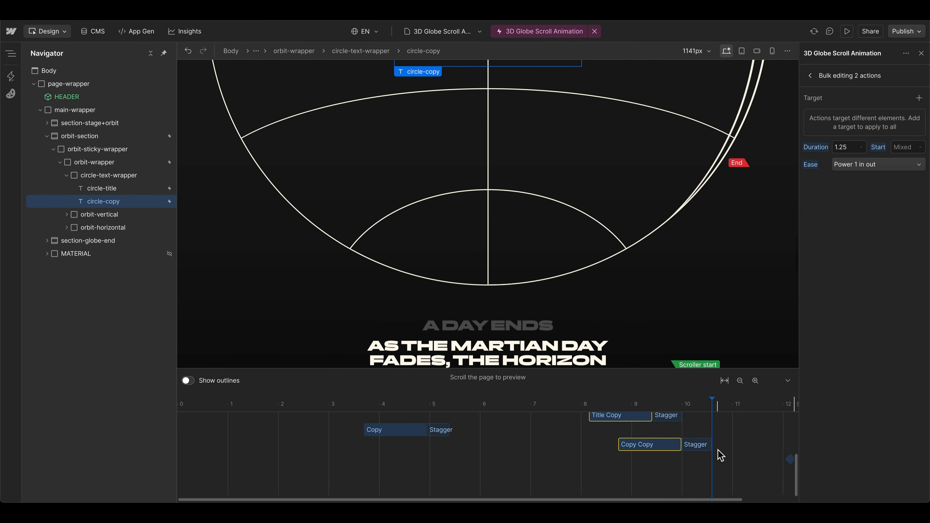
Step: Delete the set action at the end of the timeline
scroll(718, 450, right, 2)
drag(722, 449, 754, 475)
scroll(707, 476, up, 2)
scroll(729, 476, down, 3)
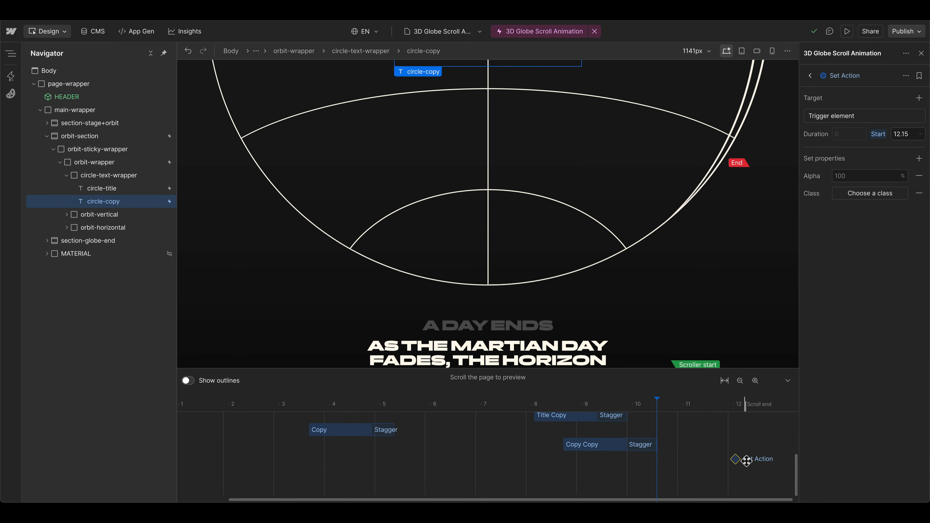
key(Delete)
scroll(747, 457, up, 4)
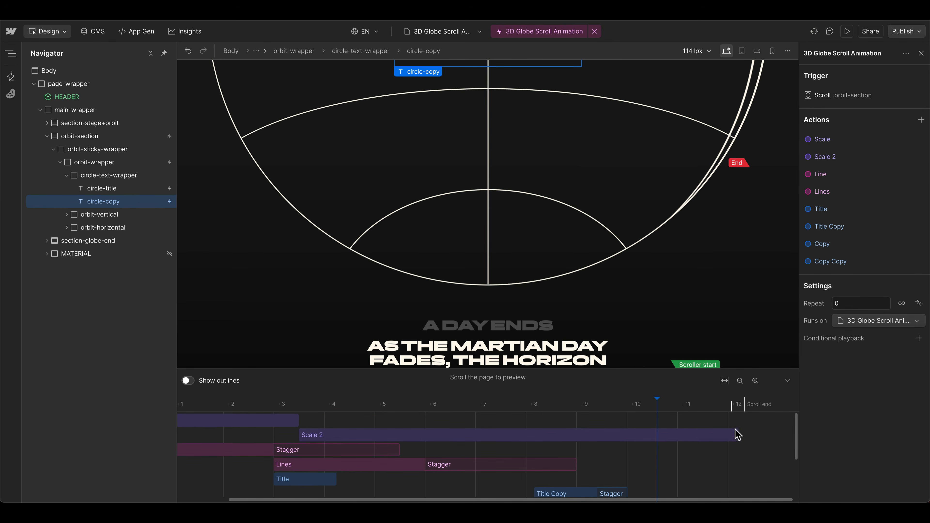
scroll(743, 449, down, 4)
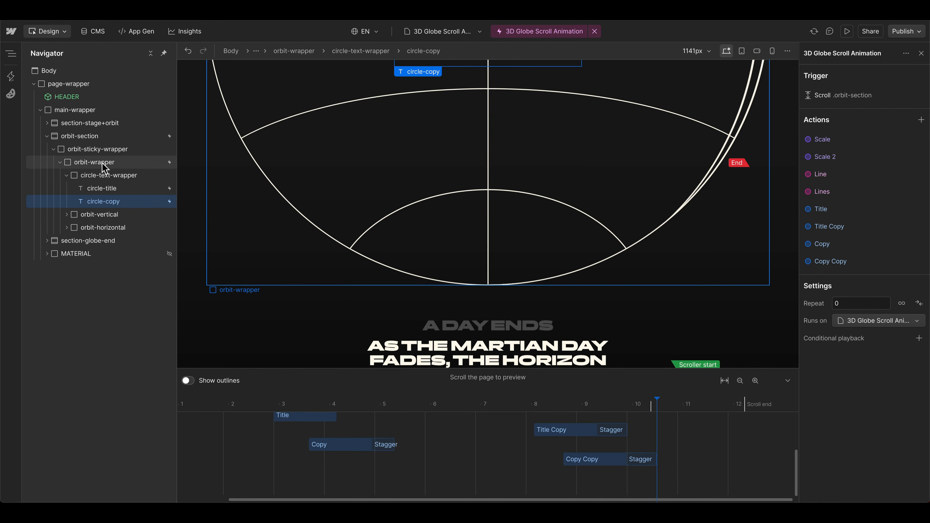
Step: Add a custom animation on the last track, starting at 10.47 s and lasting 1.32 s
click(88, 163)
click(60, 162)
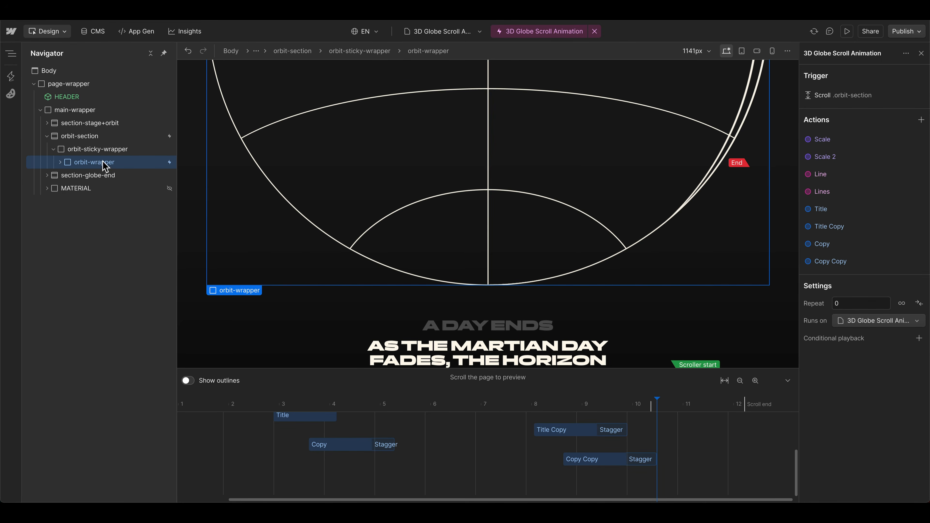
double_click(708, 466)
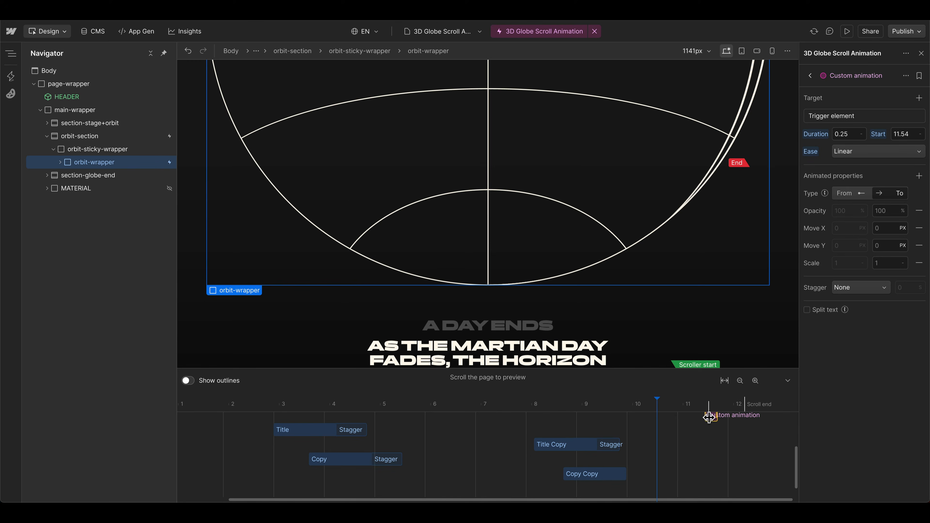
drag(665, 421, 661, 490)
Step: Retarget the custom animation to the orbit-wrapper class within the trigger element
click(845, 115)
click(872, 162)
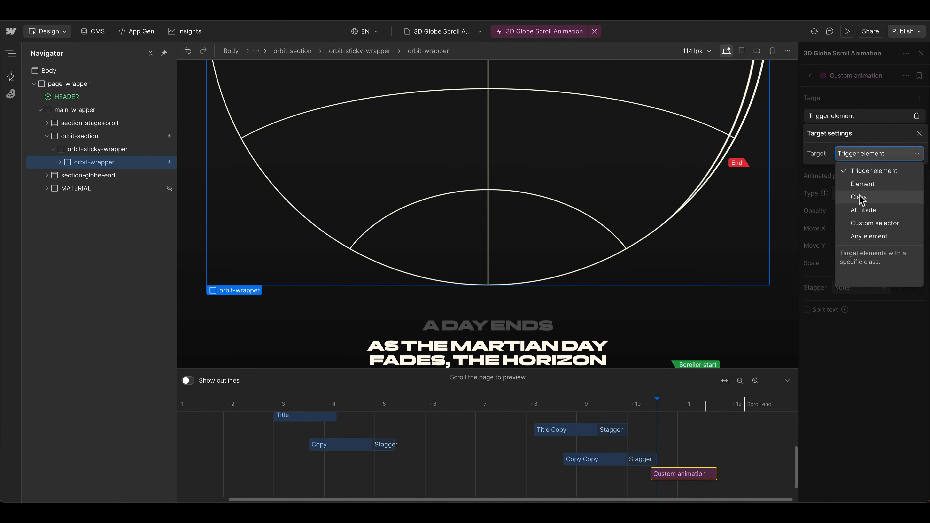
click(850, 196)
click(839, 120)
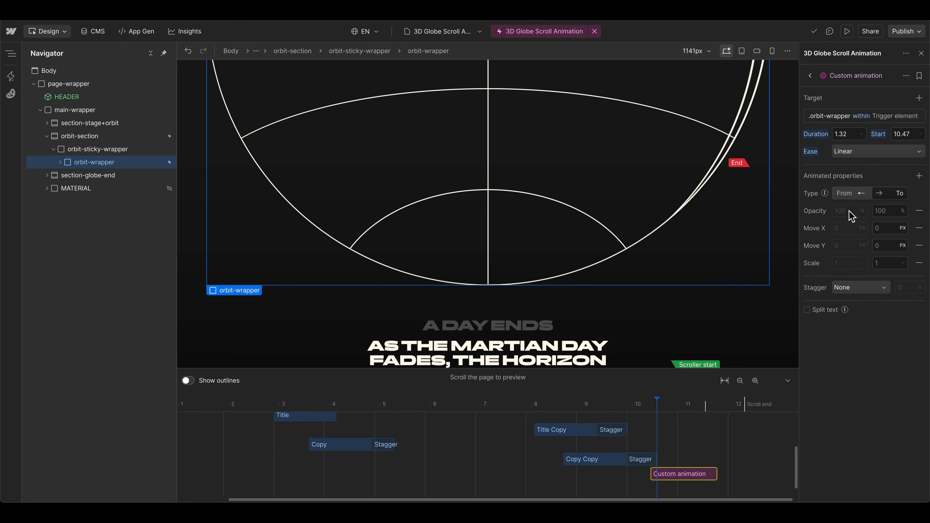
Step: Set the custom animation's end opacity to 0% and remove its Move X, Move Y and Scale properties
click(877, 212)
key(Return)
click(920, 229)
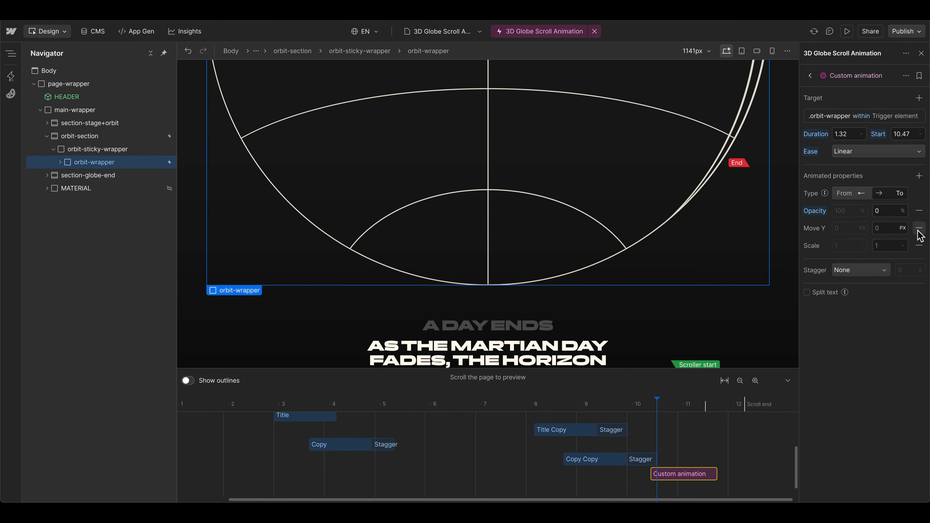
click(919, 229)
click(920, 229)
scroll(592, 214, down, 3)
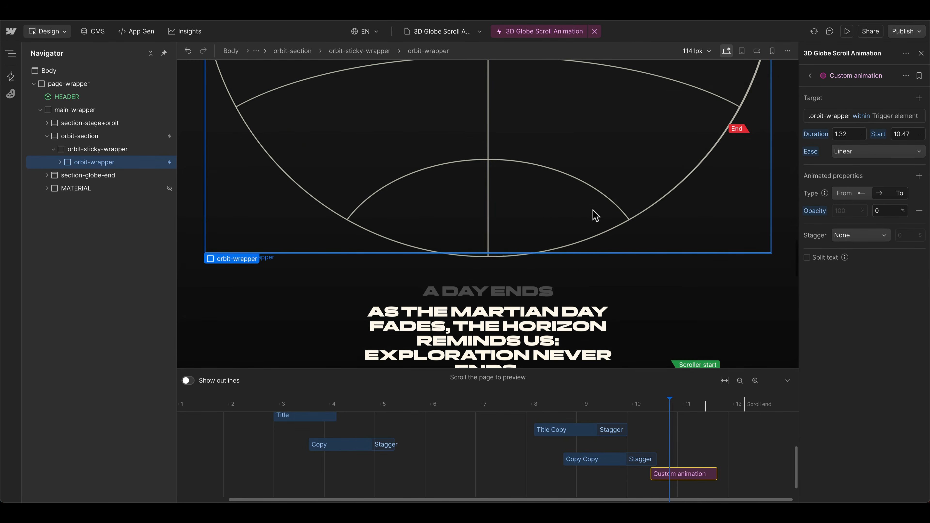
scroll(595, 216, down, 10)
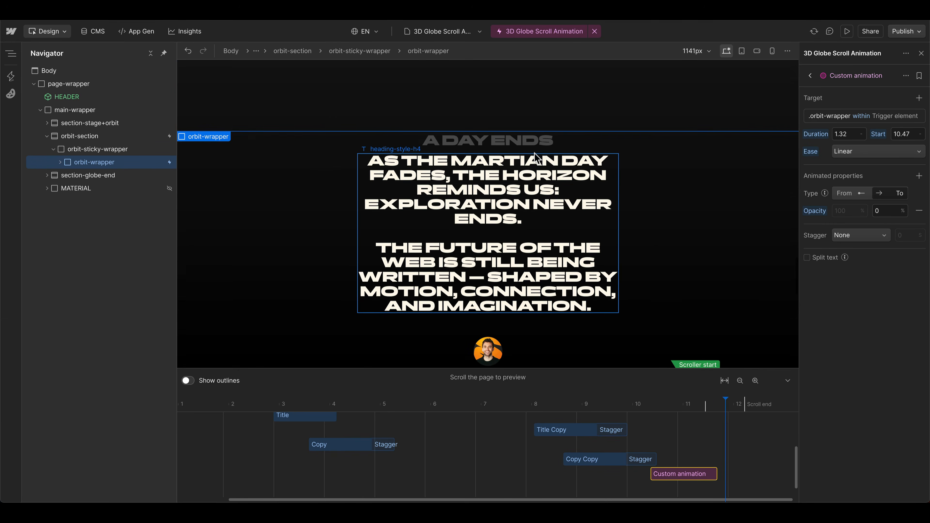
scroll(553, 183, up, 1)
scroll(349, 204, up, 3)
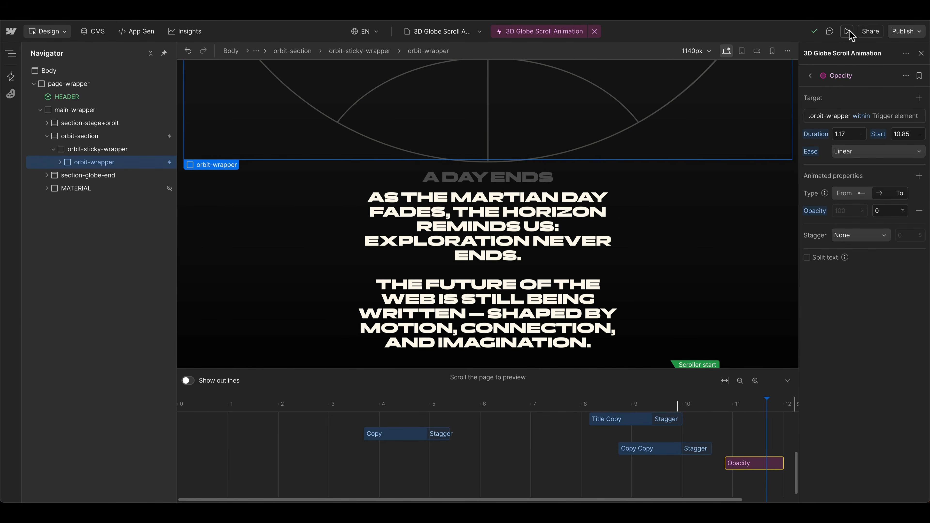
Step: Preview the page and examine the globe's rotation and scaling, its text reveal and exit, and the closing fade
click(848, 31)
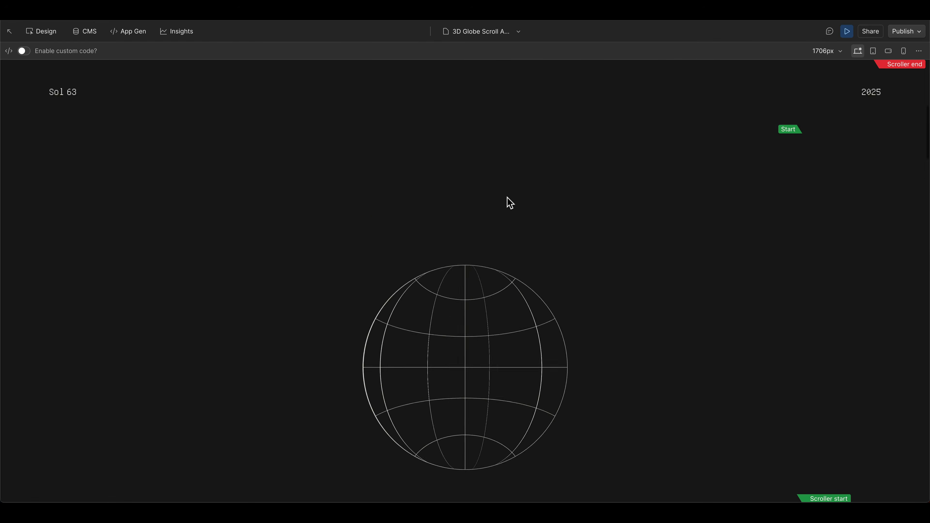
scroll(508, 205, down, 5)
scroll(508, 212, down, 10)
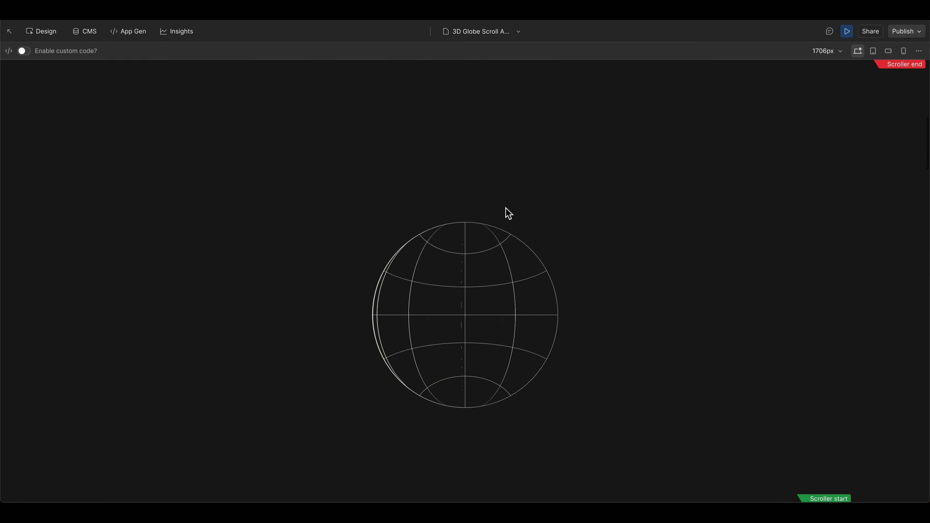
scroll(509, 211, down, 8)
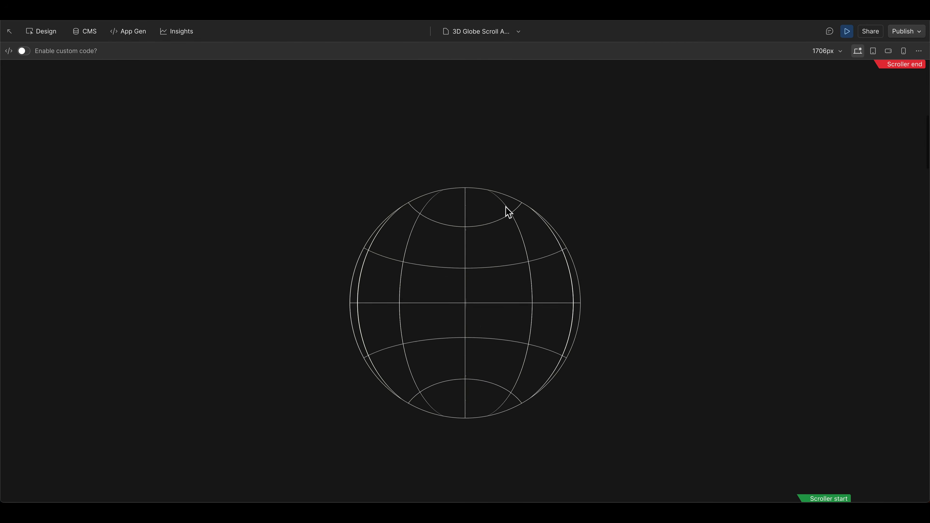
scroll(500, 229, down, 10)
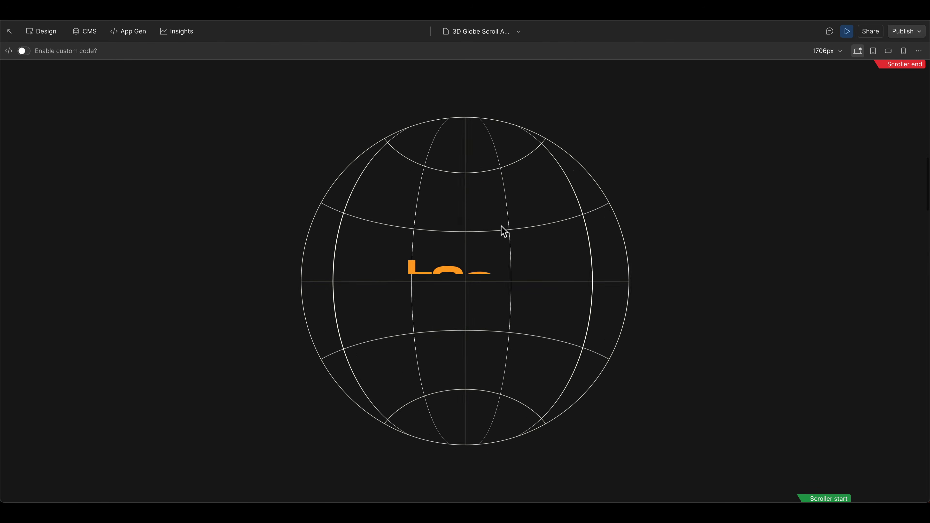
scroll(501, 225, down, 10)
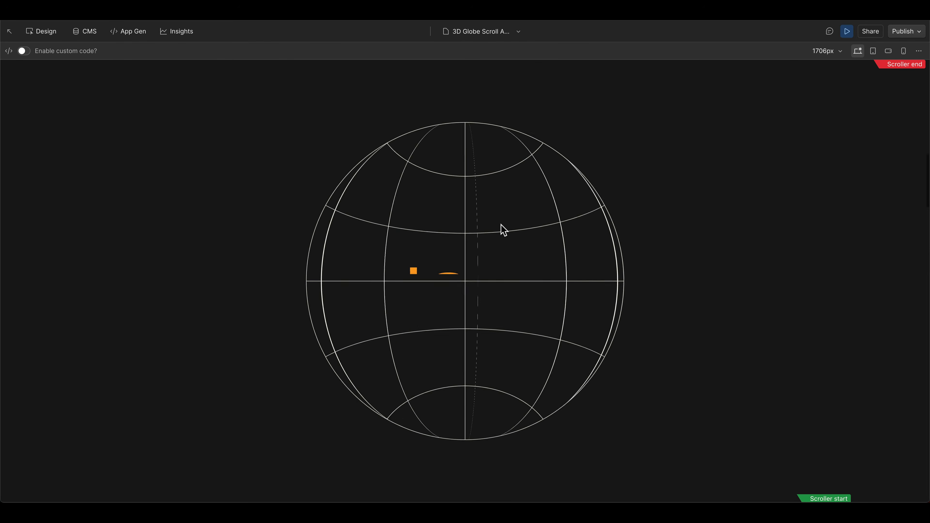
scroll(504, 229, down, 10)
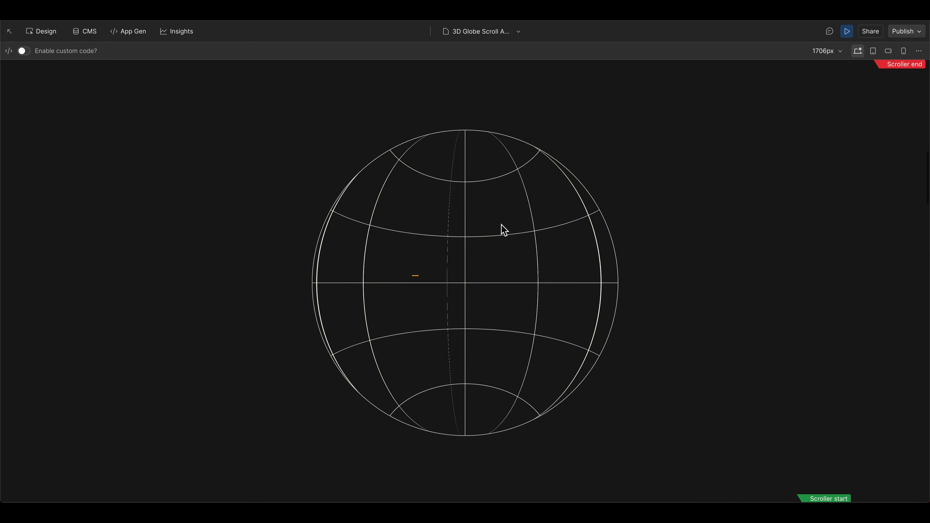
scroll(506, 231, down, 10)
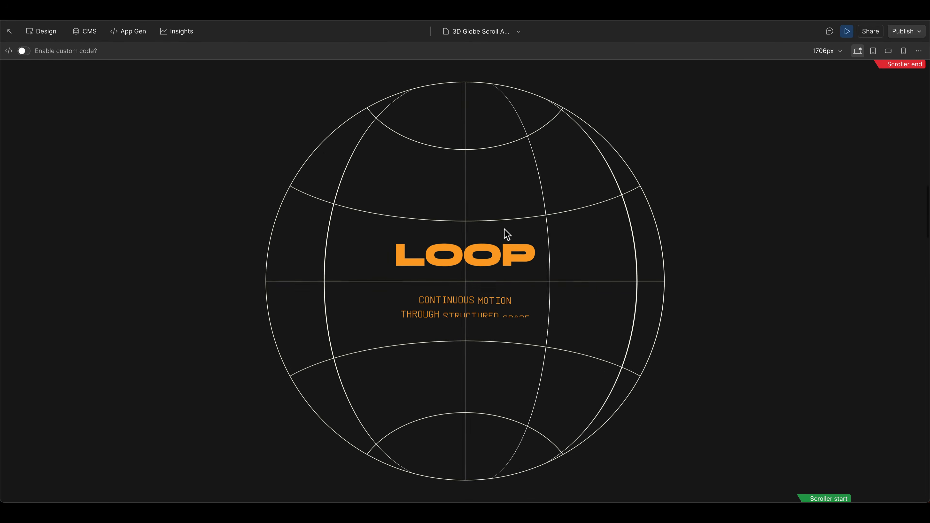
scroll(505, 231, down, 10)
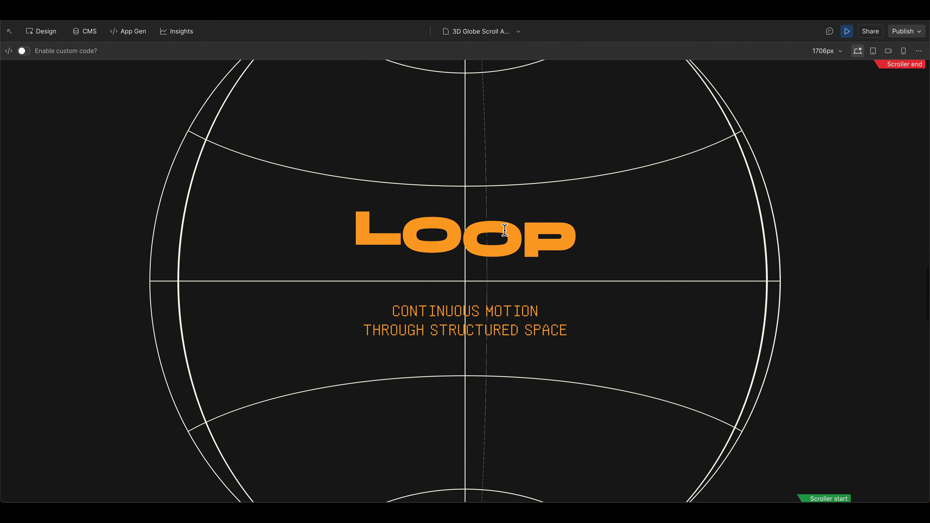
scroll(506, 234, down, 10)
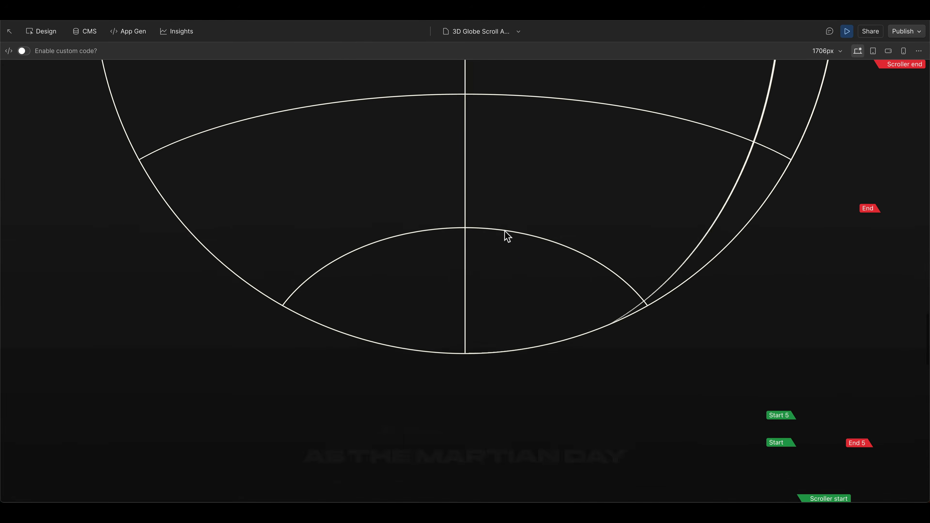
scroll(505, 231, up, 5)
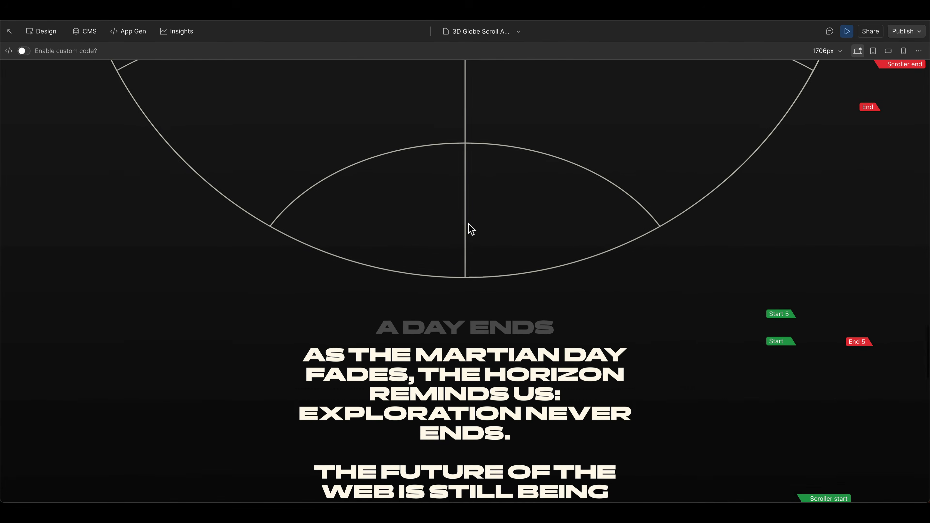
scroll(467, 229, down, 8)
scroll(489, 231, up, 6)
scroll(493, 233, up, 5)
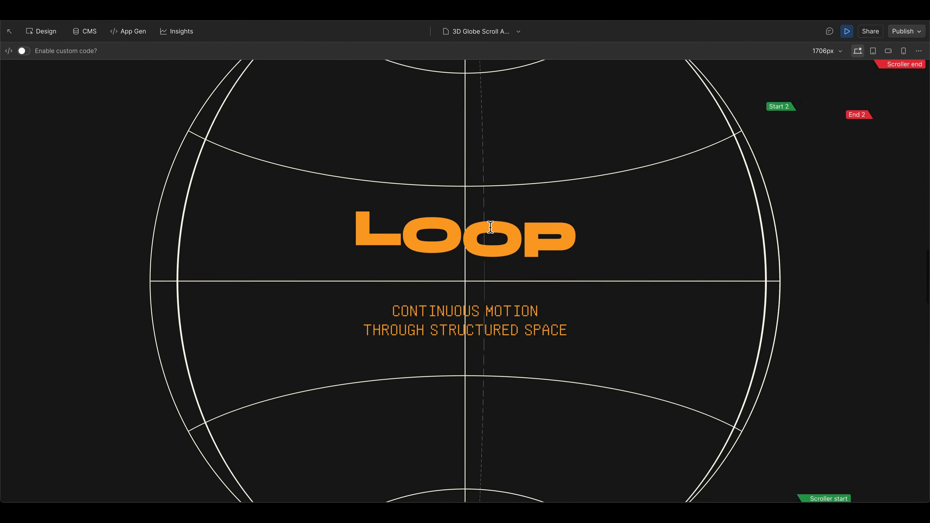